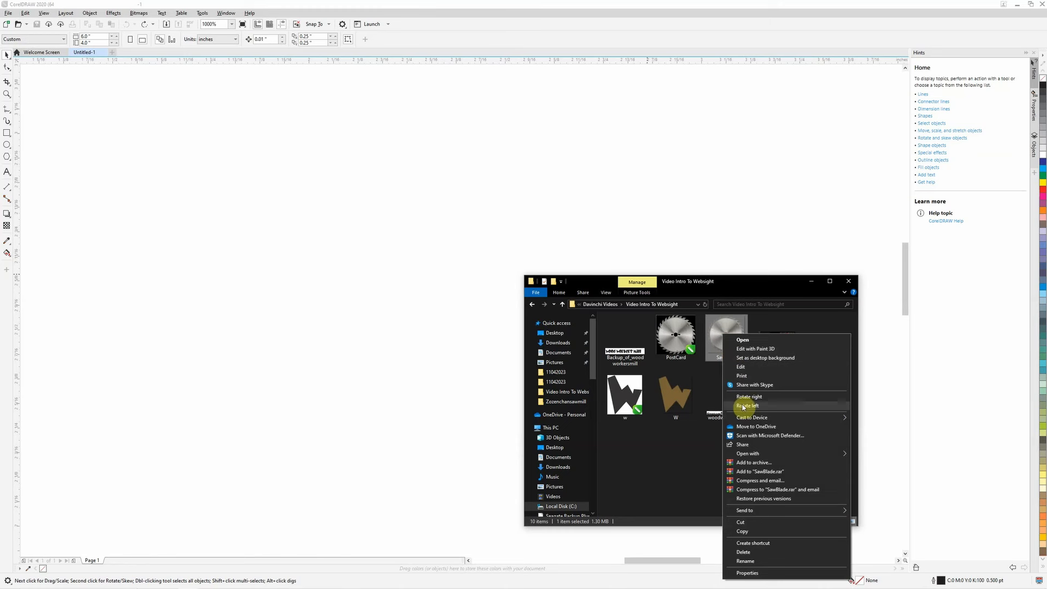
# Copy the SawBlade image from the Video Intro To Websight folder and paste it into the blank CorelDRAW document
pyautogui.click(740, 531)
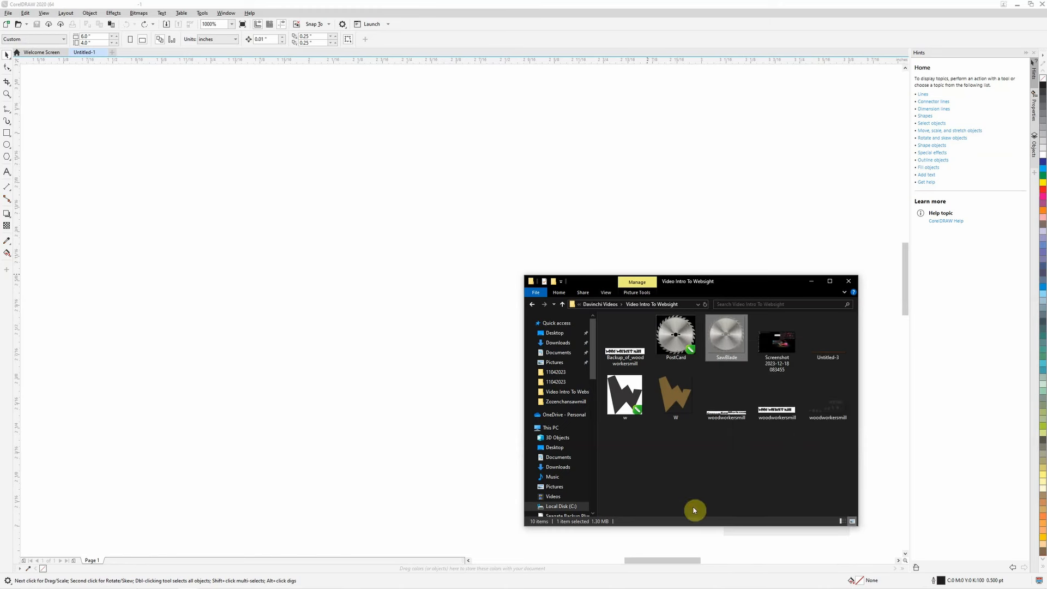
pyautogui.click(479, 353)
pyautogui.scroll(-5, 435, 333)
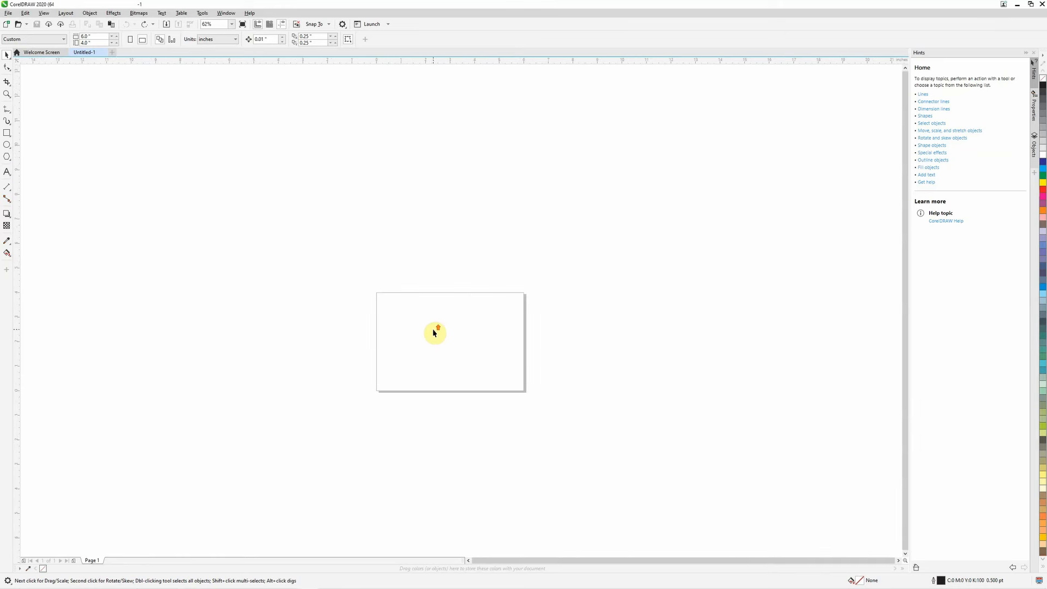
pyautogui.scroll(2, 435, 333)
pyautogui.rightClick(434, 332)
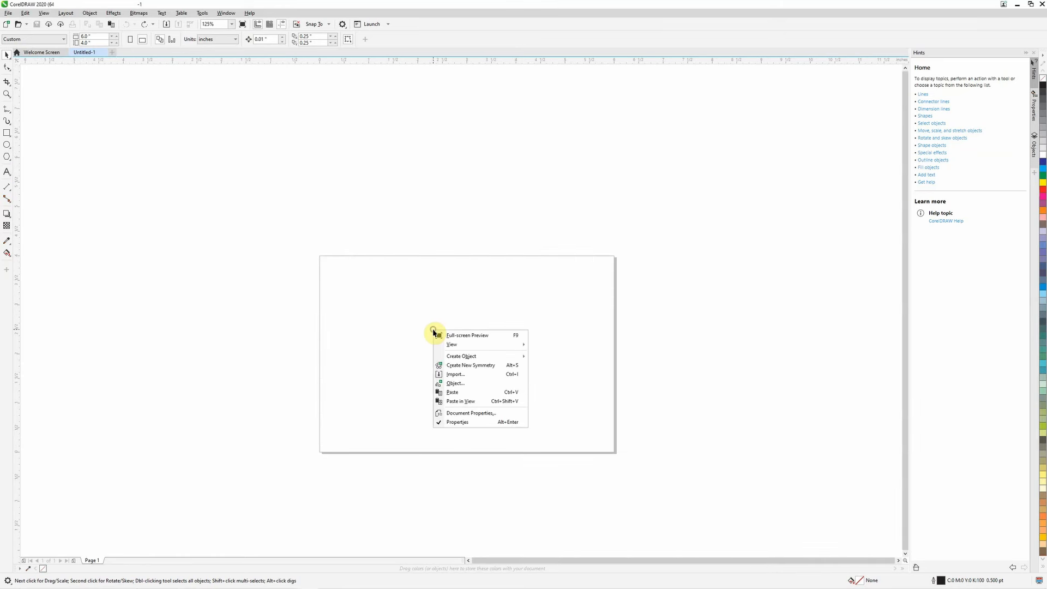
pyautogui.click(452, 392)
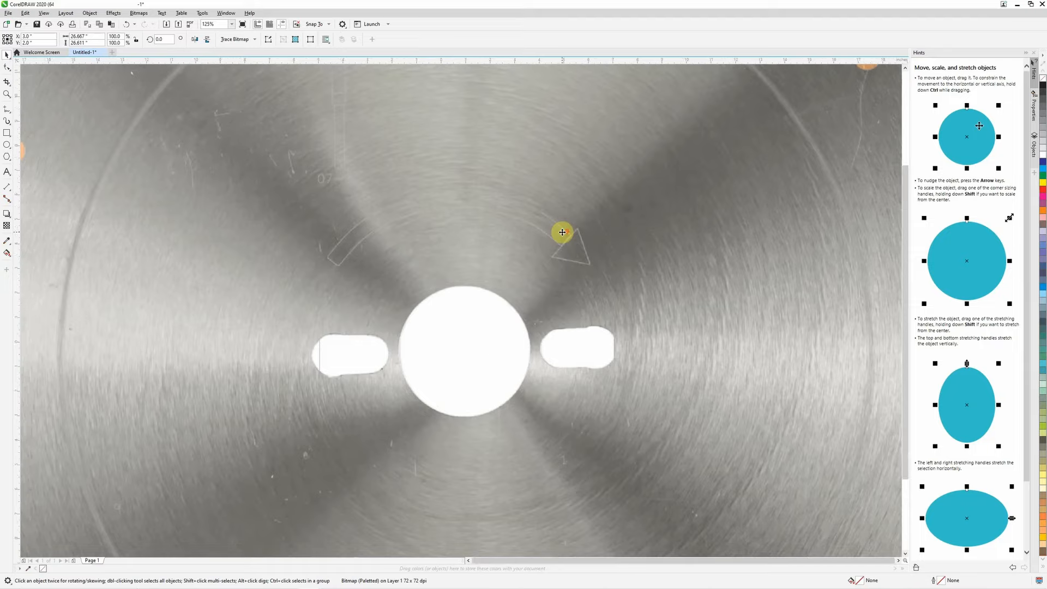
# Resize the pasted saw blade image to 2 by 2 inches, and reduce it further to 1 inch
pyautogui.scroll(-5, 563, 232)
pyautogui.scroll(3, 565, 241)
pyautogui.scroll(-4, 566, 245)
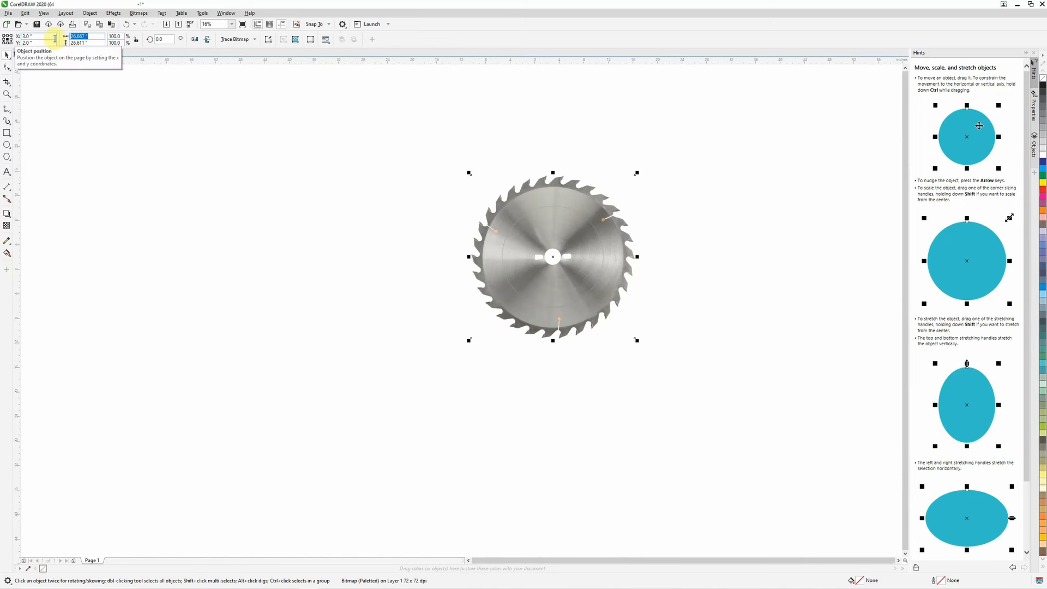
pyautogui.click(86, 43)
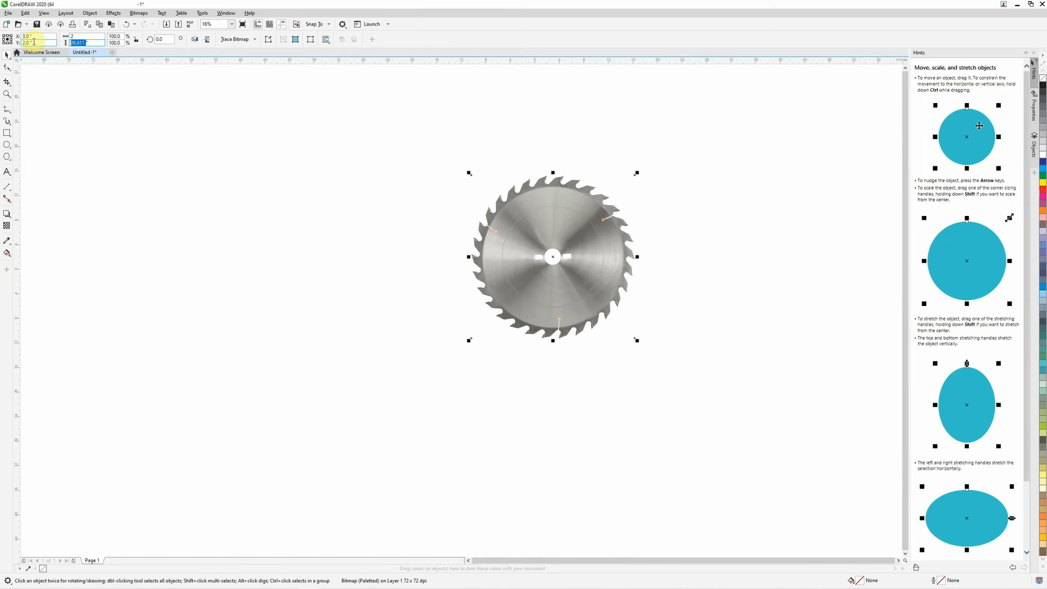
pyautogui.write('2')
pyautogui.press('Return')
pyautogui.hotkey('shift', 'F2')
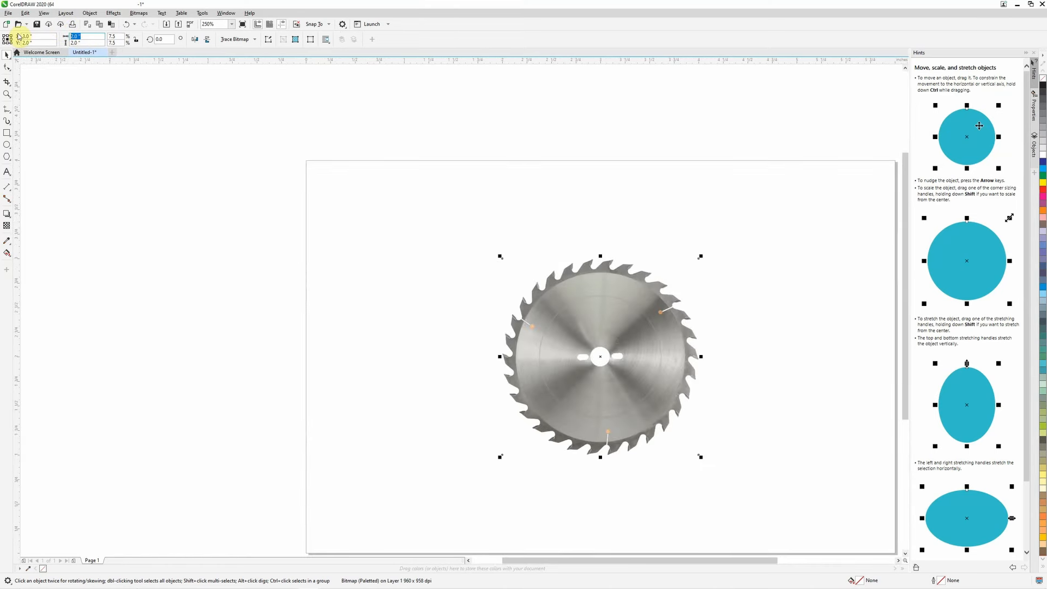
pyautogui.write('1')
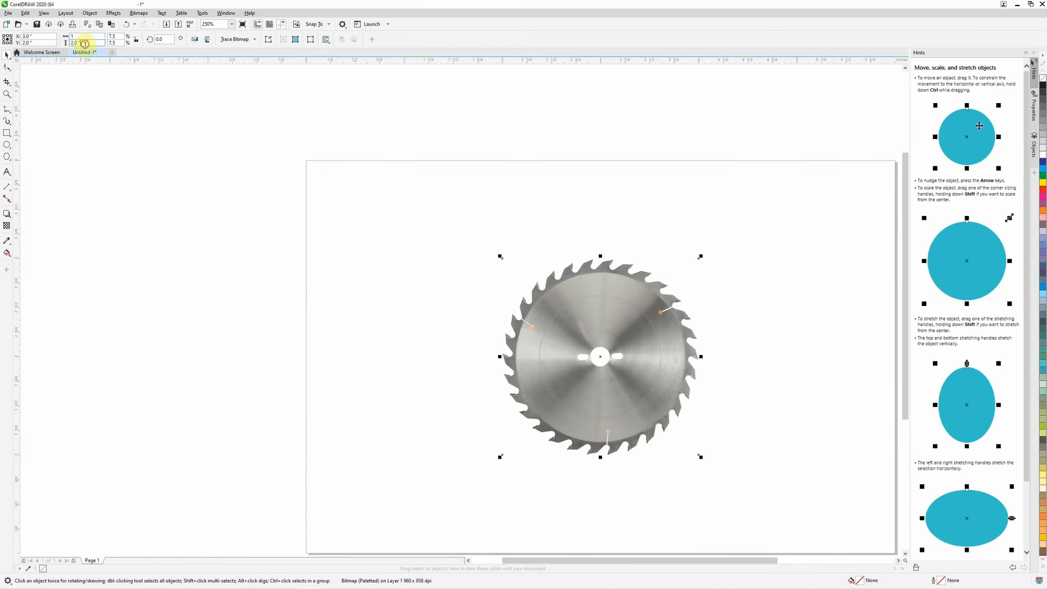
pyautogui.press('Return')
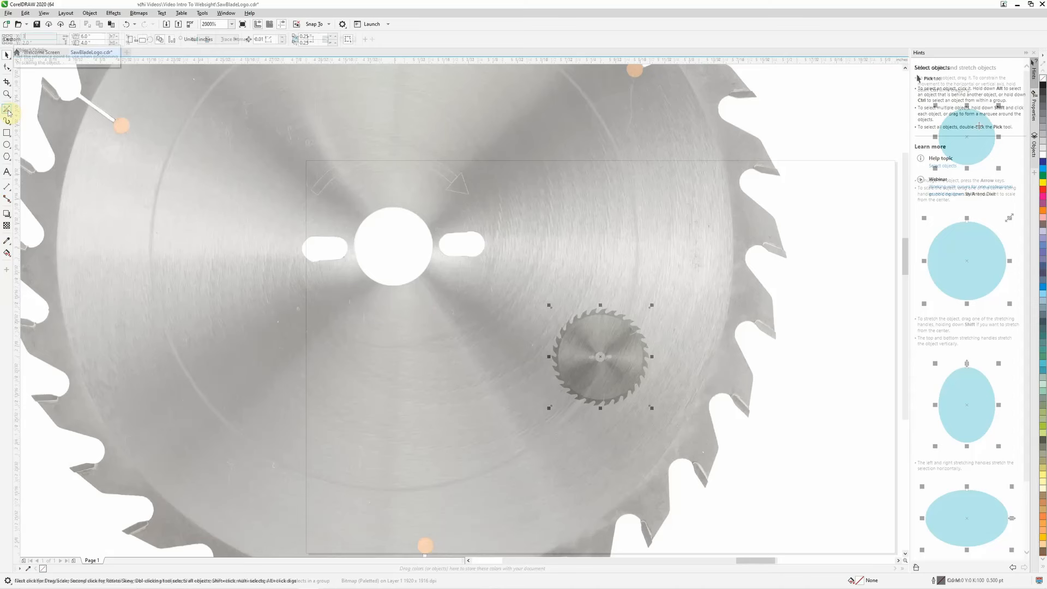
# Trace two neighbouring teeth on the blade's right edge with straight Bézier segments, from the upper gullet to the second tooth tip
pyautogui.click(7, 109)
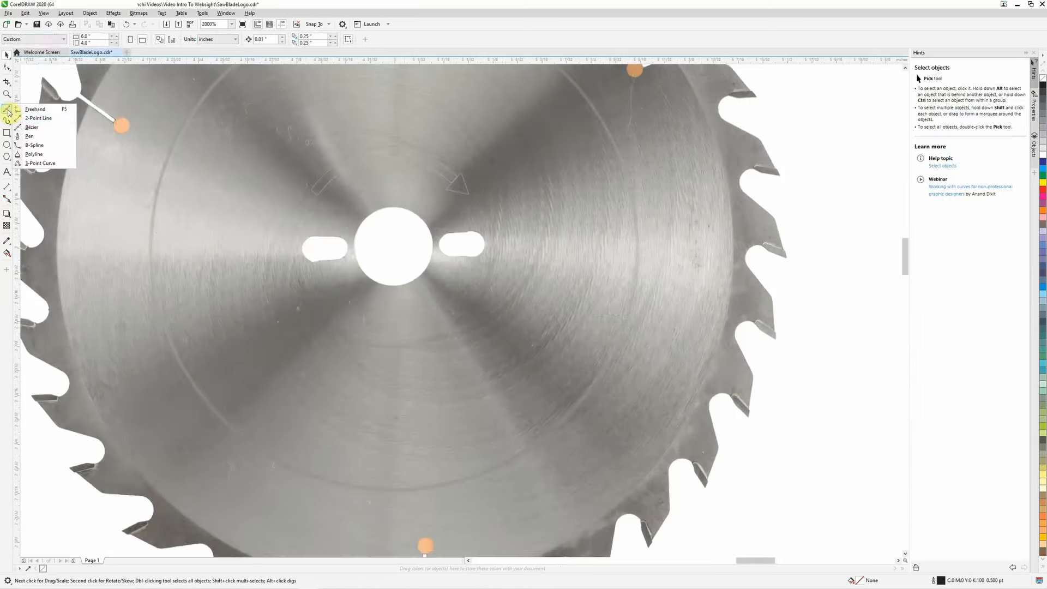
pyautogui.click(33, 126)
pyautogui.click(739, 174)
pyautogui.click(772, 217)
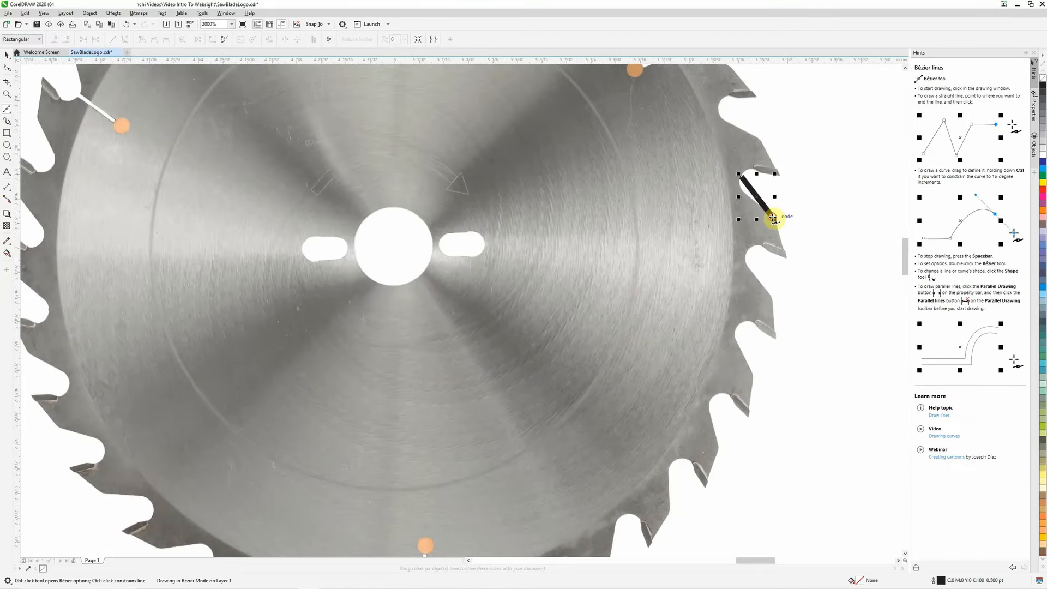
pyautogui.click(785, 257)
pyautogui.click(748, 249)
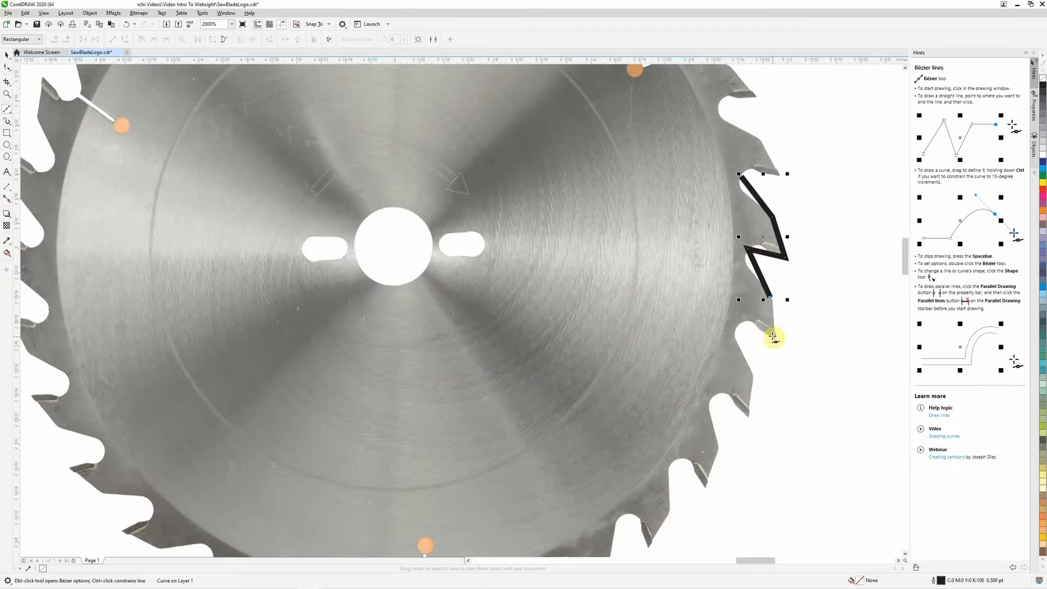
pyautogui.click(6, 55)
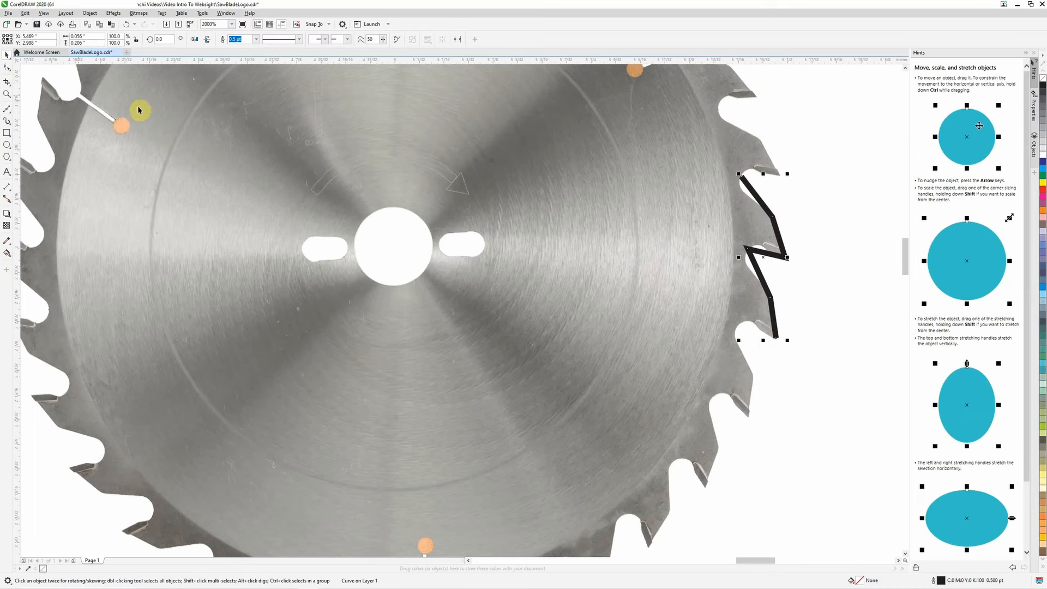
# Convert segments of the tooth outline to curves and bend the gullet between the two teeth into a rounded shape
pyautogui.press('F10')
pyautogui.rightClick(749, 251)
pyautogui.click(754, 273)
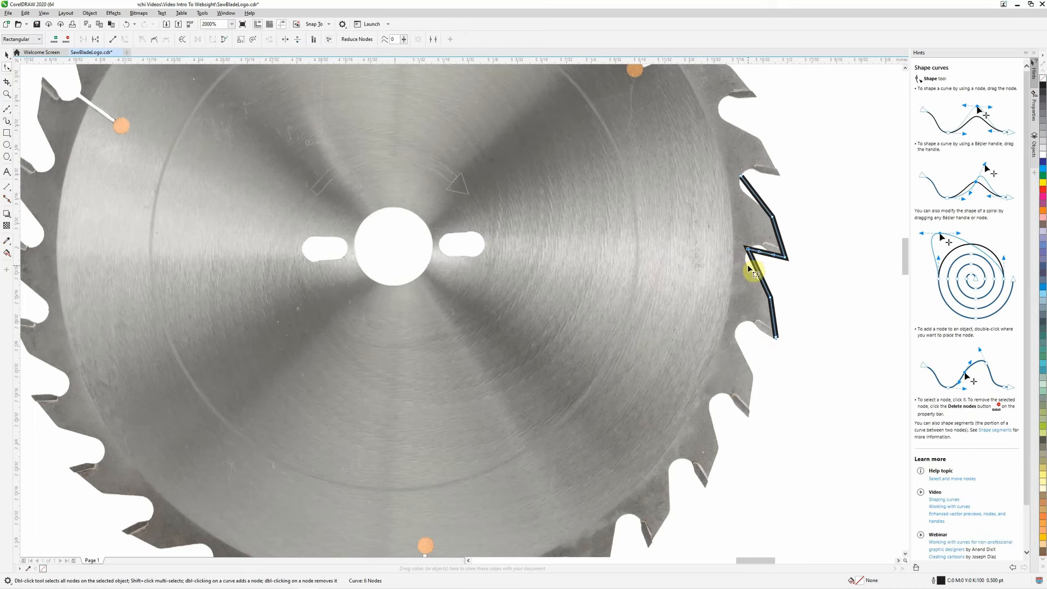
pyautogui.rightClick(771, 300)
pyautogui.click(793, 353)
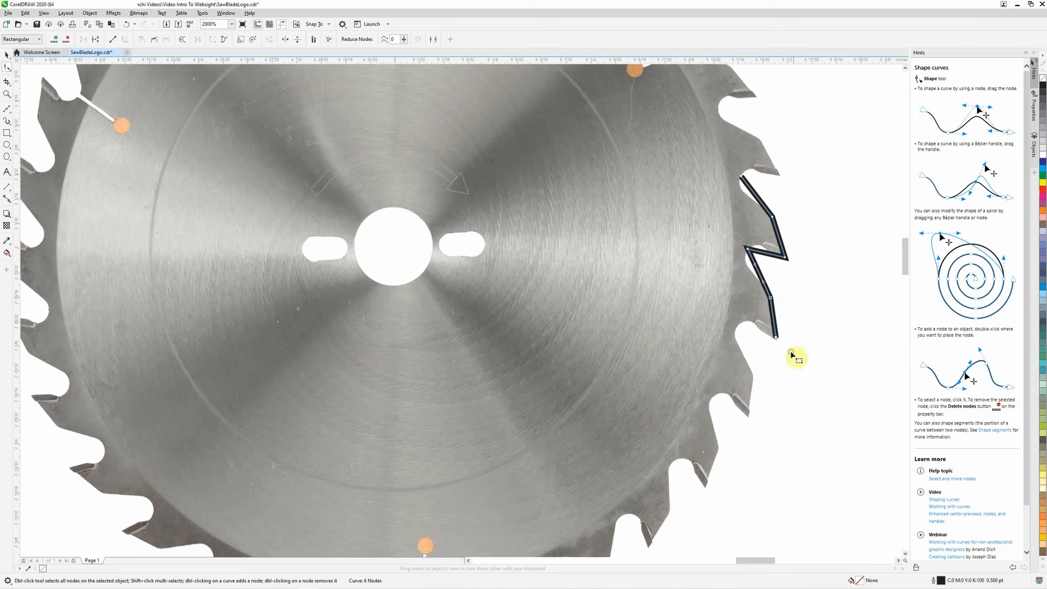
pyautogui.rightClick(772, 218)
pyautogui.click(820, 309)
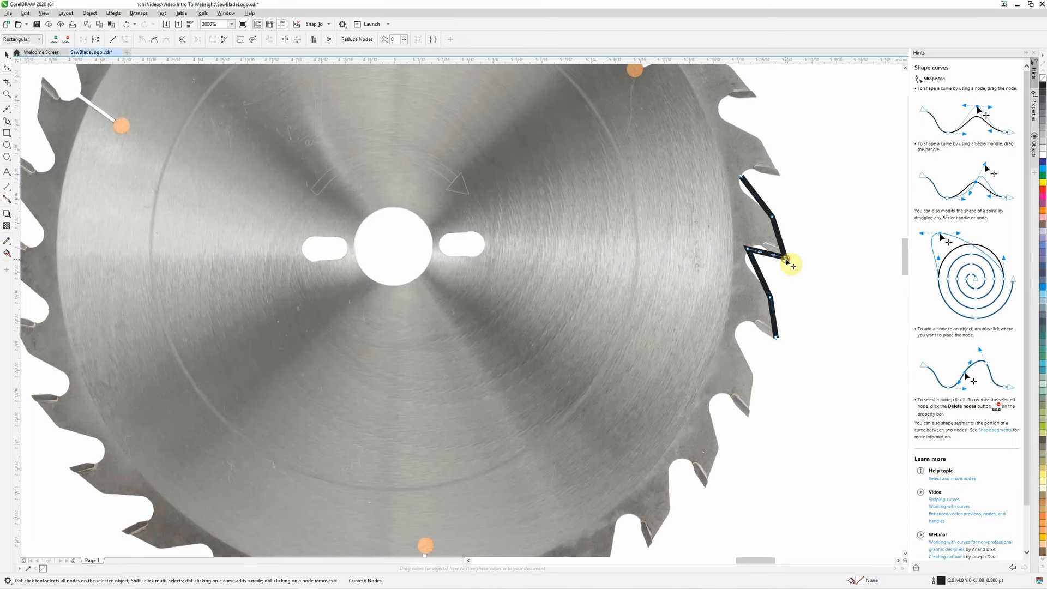
pyautogui.moveTo(786, 258); pyautogui.dragTo(745, 272)
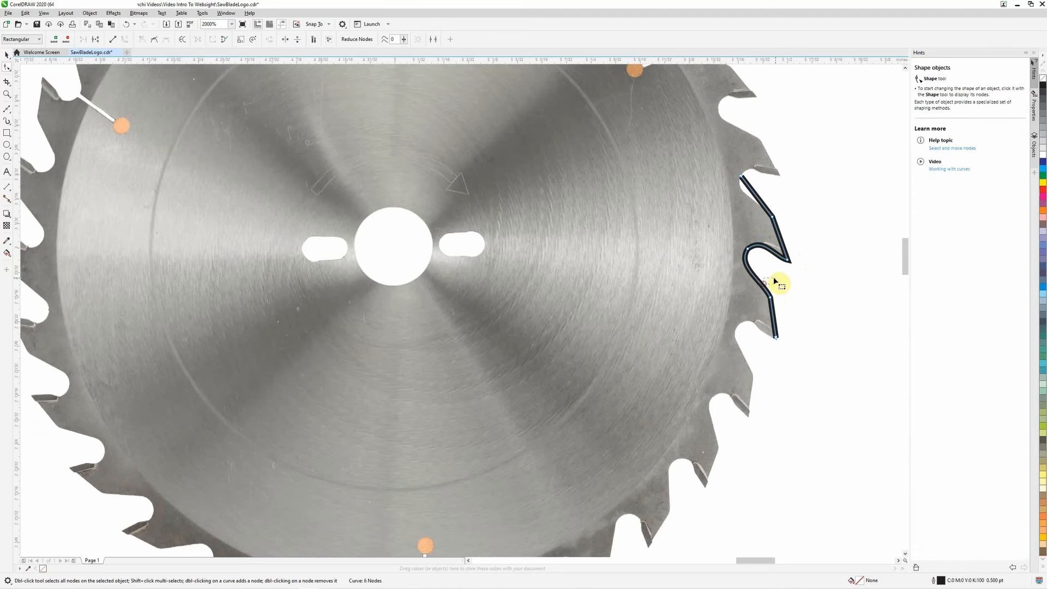
# Refine the gullet curve and the nodes of the lower tooth so that the outline follows the blade's edge
pyautogui.scroll(2, 811, 251)
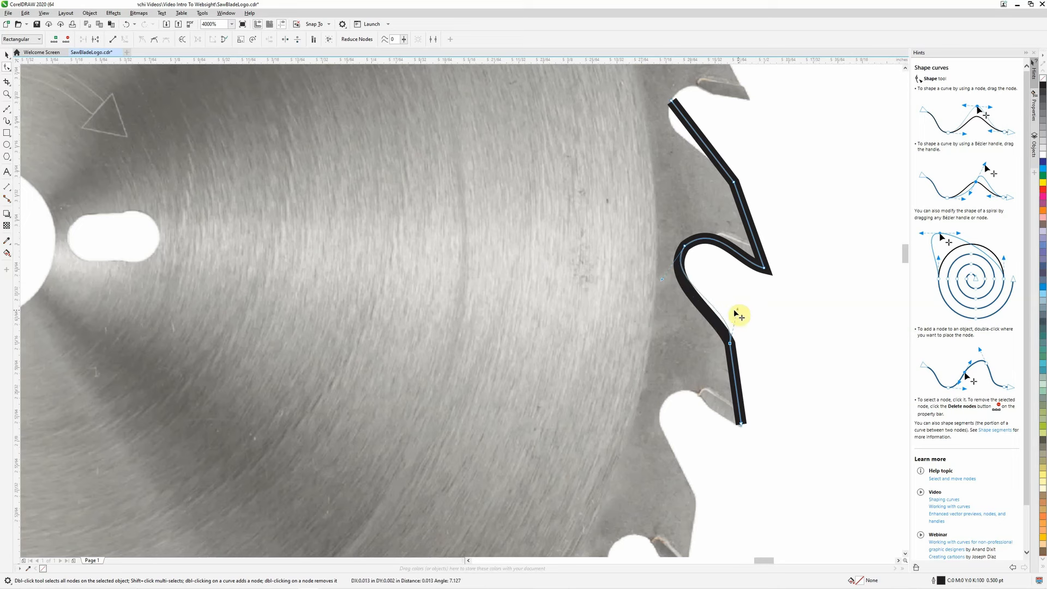
pyautogui.moveTo(736, 314)
pyautogui.mouseDown()
pyautogui.moveTo(737, 326)
pyautogui.moveTo(726, 323)
pyautogui.mouseUp()
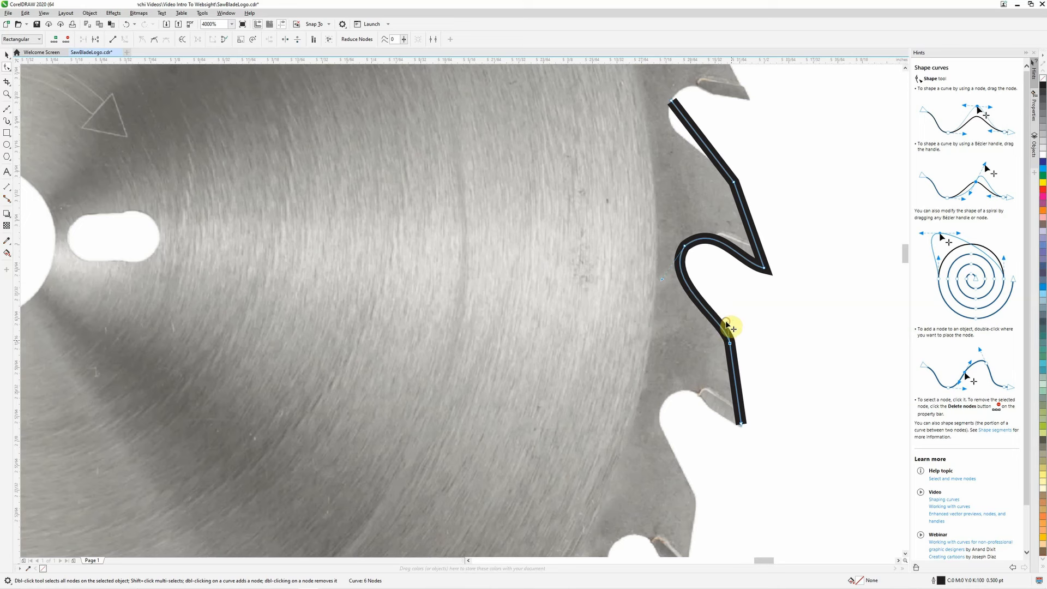
pyautogui.moveTo(741, 426)
pyautogui.mouseDown()
pyautogui.moveTo(772, 428)
pyautogui.moveTo(754, 429)
pyautogui.mouseUp()
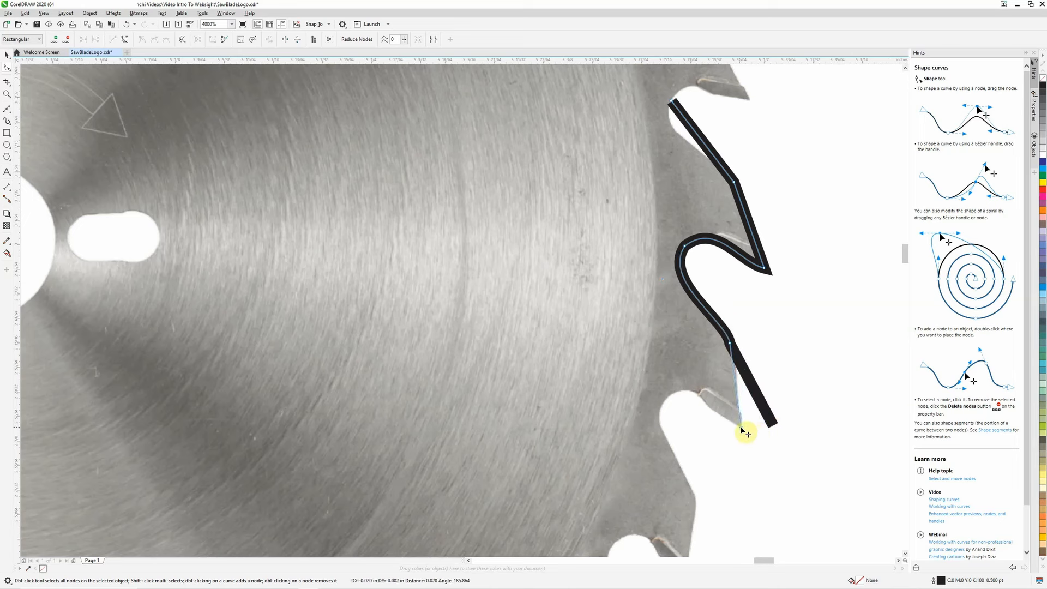
pyautogui.moveTo(728, 340); pyautogui.dragTo(743, 339)
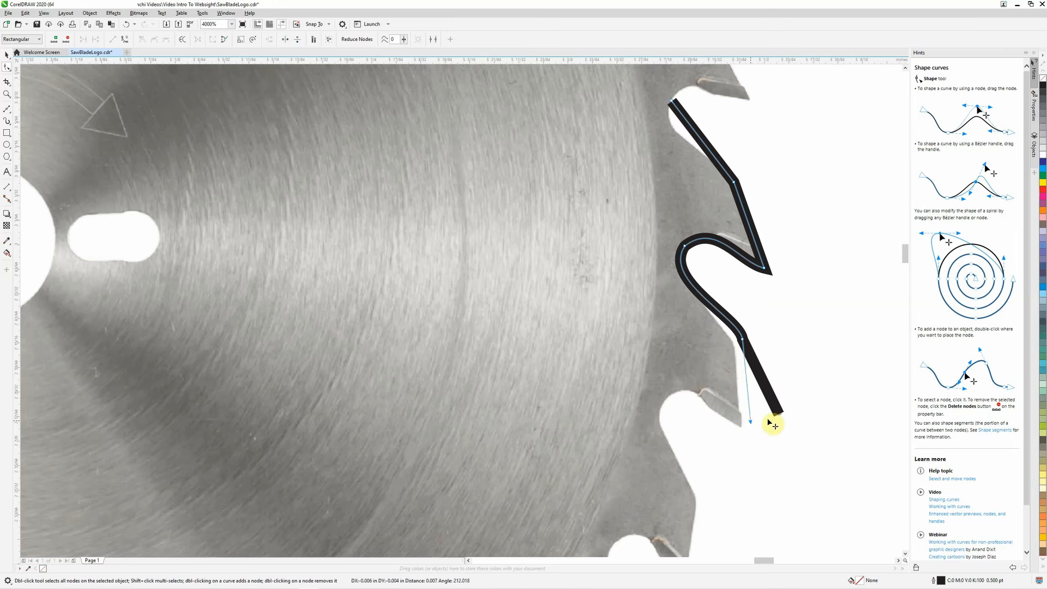
pyautogui.moveTo(742, 424); pyautogui.dragTo(742, 426)
pyautogui.moveTo(741, 341); pyautogui.dragTo(737, 349)
# Add a node near the outline's lower end and reshape the segment above it and the curve beside the tooth tip
pyautogui.rightClick(740, 403)
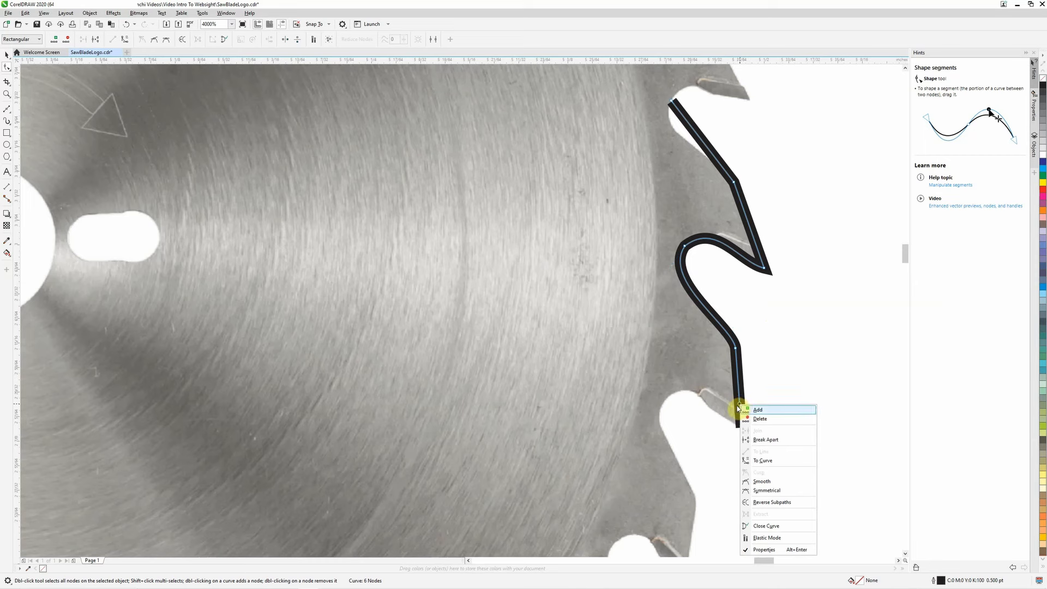
pyautogui.click(747, 410)
pyautogui.rightClick(746, 410)
pyautogui.click(748, 461)
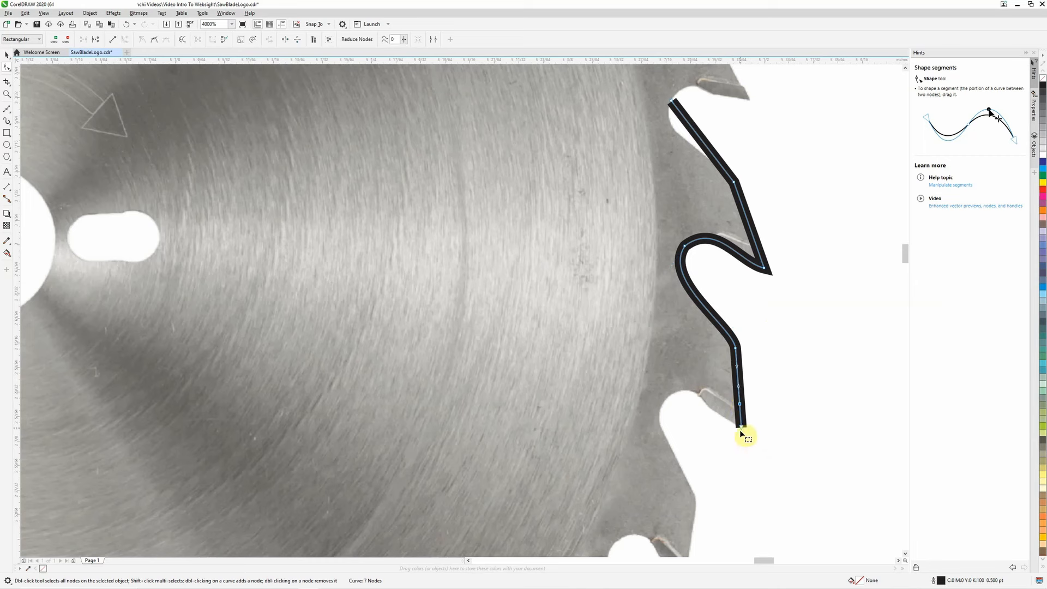
pyautogui.moveTo(740, 389)
pyautogui.mouseDown()
pyautogui.moveTo(725, 408)
pyautogui.moveTo(737, 408)
pyautogui.mouseUp()
pyautogui.click(764, 268)
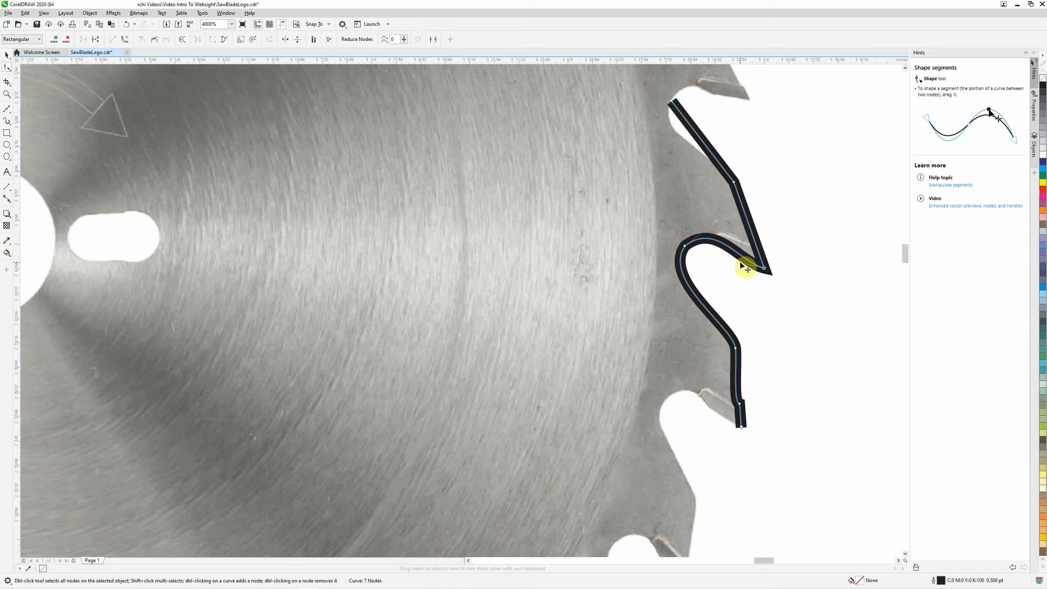
pyautogui.moveTo(742, 262)
pyautogui.mouseDown()
pyautogui.moveTo(730, 249)
pyautogui.moveTo(745, 267)
pyautogui.moveTo(744, 254)
pyautogui.mouseUp()
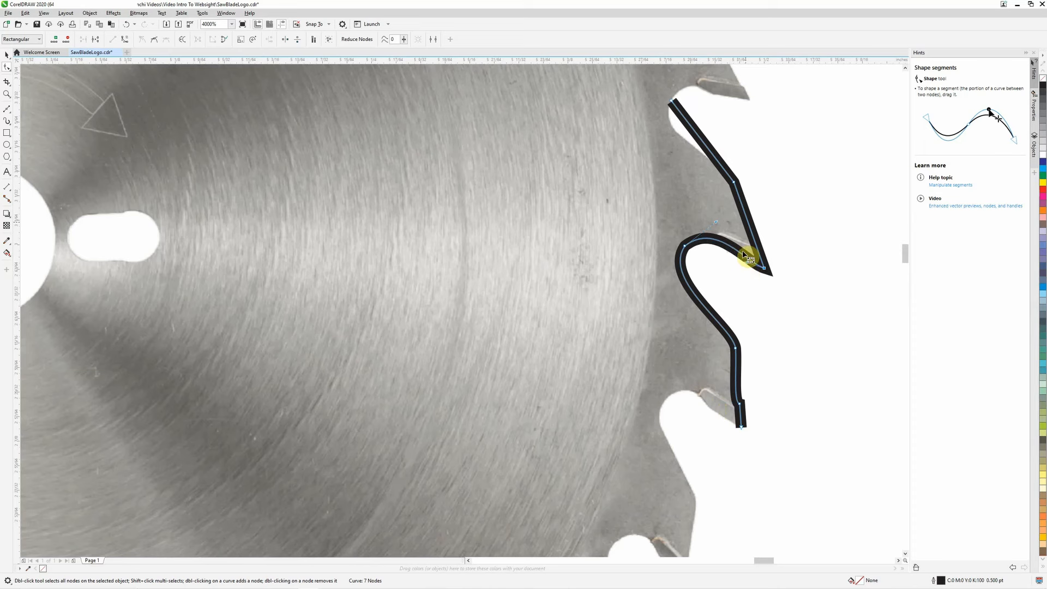
pyautogui.rightClick(677, 107)
pyautogui.click(696, 121)
pyautogui.click(735, 186)
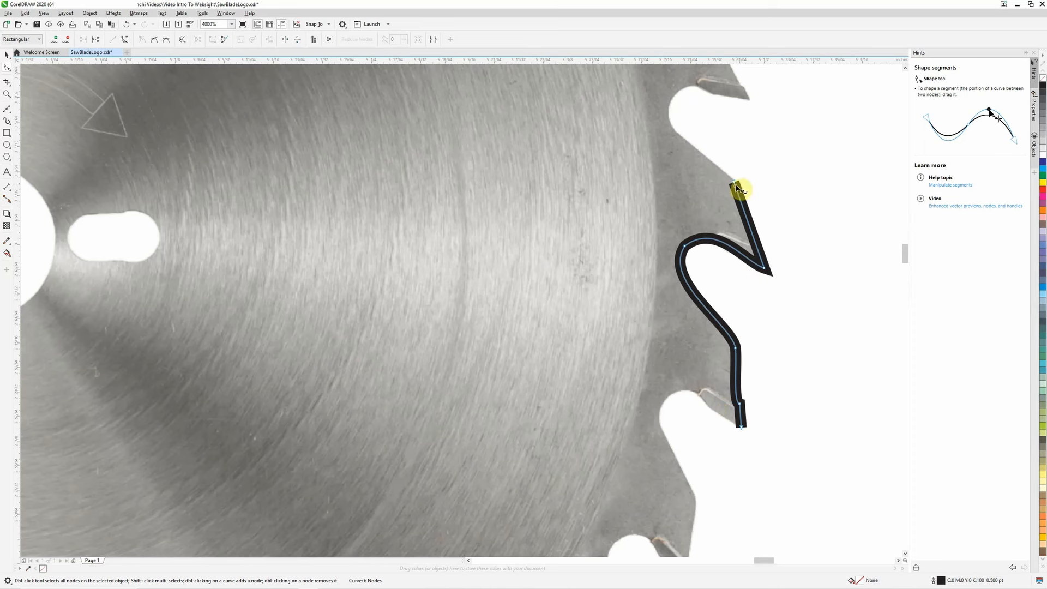
pyautogui.click(25, 13)
pyautogui.click(36, 23)
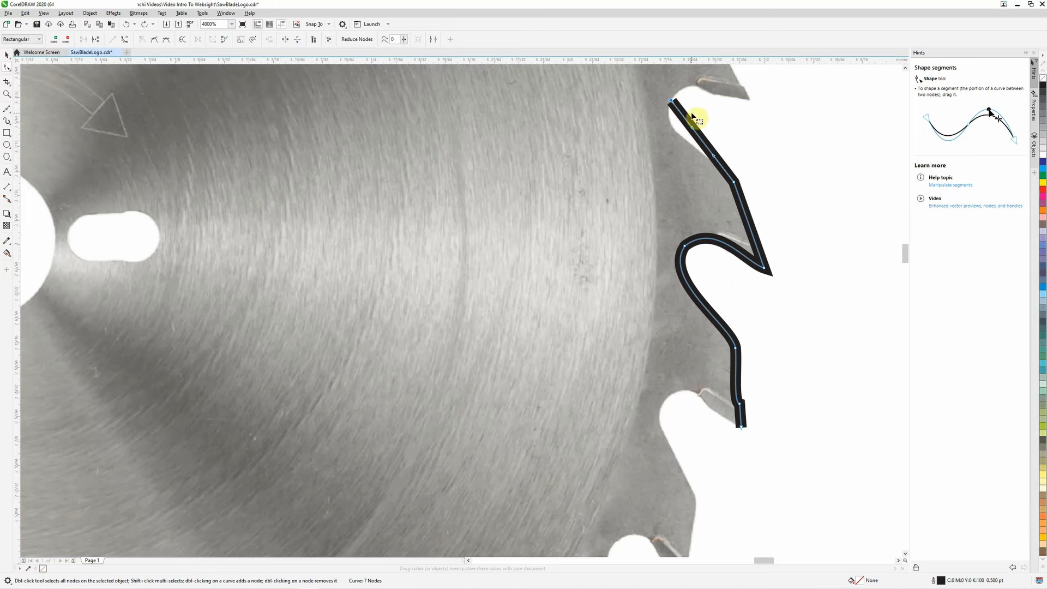
# Delete the outline's upper end node to remove the segment across the upper gullet
pyautogui.doubleClick(671, 102)
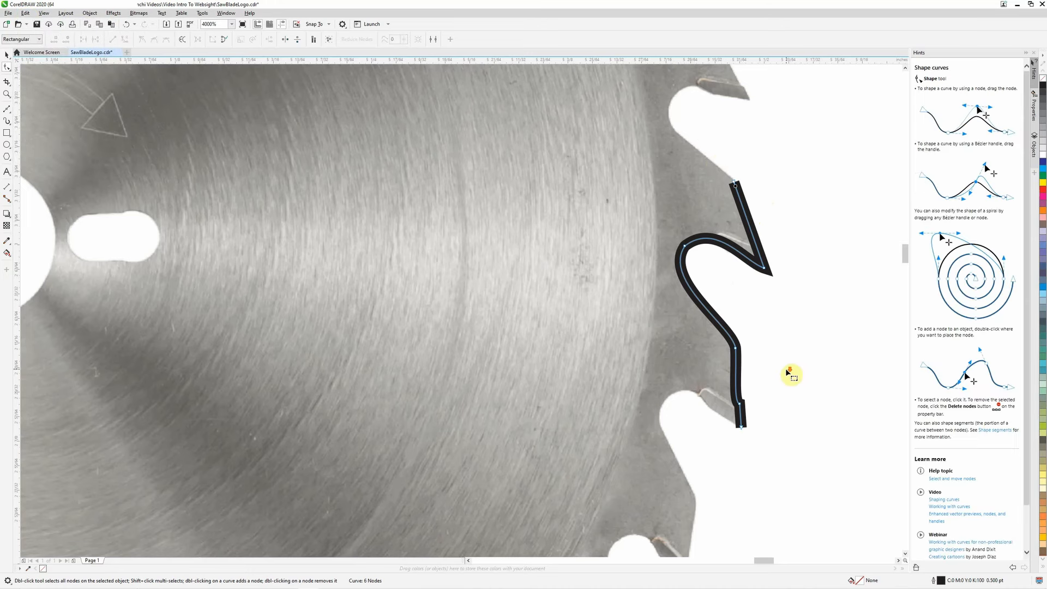
pyautogui.scroll(-1, 787, 373)
pyautogui.scroll(1, 806, 399)
# Copy and paste the traced tooth outline and move the duplicate down onto the next tooth of the blade
pyautogui.click(6, 53)
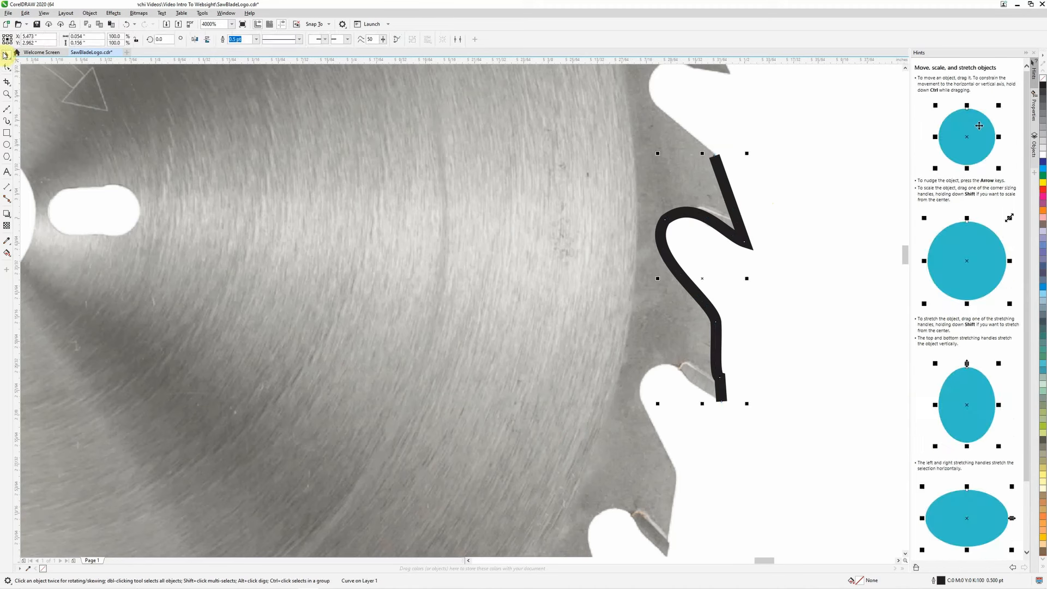
pyautogui.rightClick(663, 247)
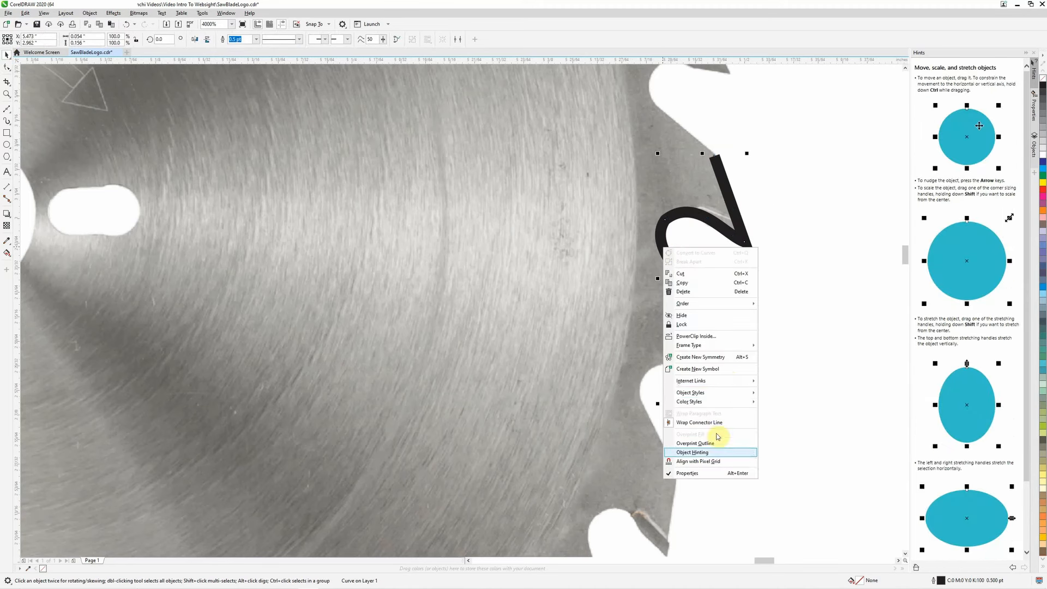
pyautogui.click(26, 14)
pyautogui.click(45, 63)
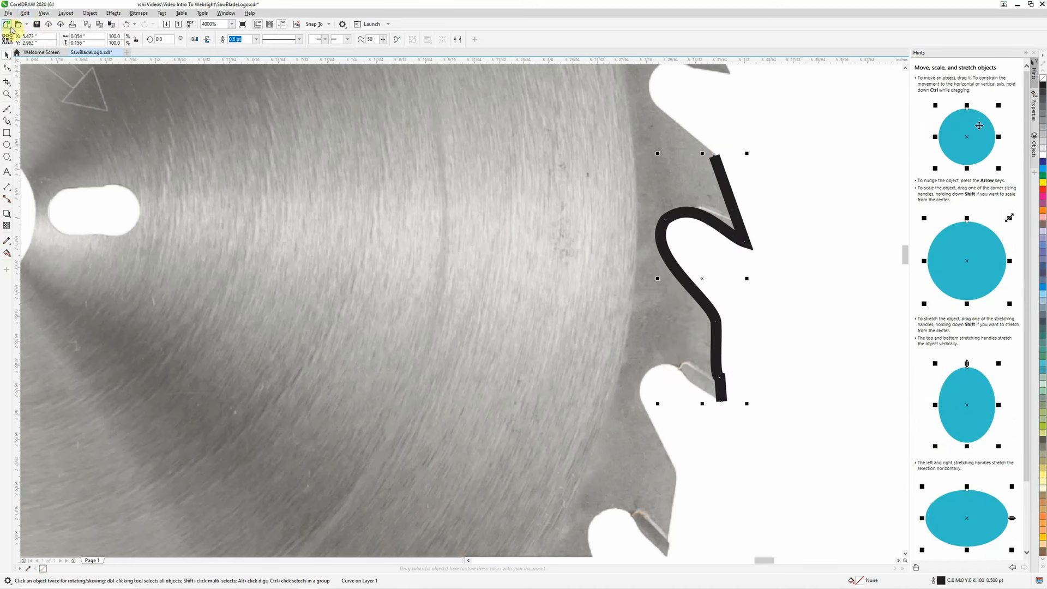
pyautogui.click(25, 14)
pyautogui.click(44, 80)
pyautogui.moveTo(653, 246); pyautogui.dragTo(639, 402)
pyautogui.hotkey('ctrl', 'z')
pyautogui.click(25, 14)
pyautogui.click(48, 64)
pyautogui.click(24, 14)
pyautogui.click(47, 80)
pyautogui.moveTo(632, 404); pyautogui.dragTo(645, 399)
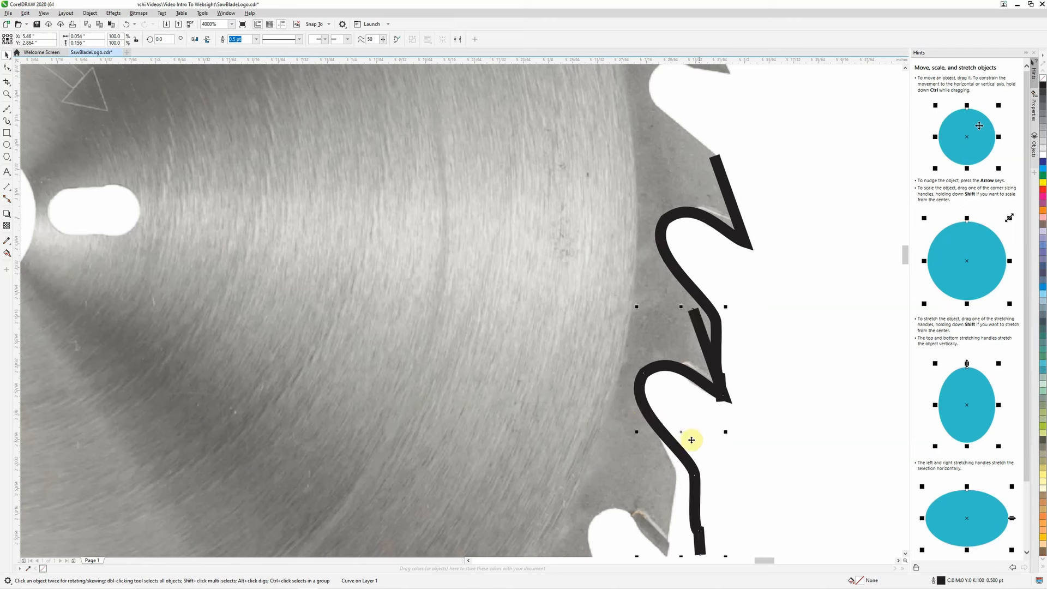
# Rotate the duplicated tooth outline to follow the blade's curvature and shift it into line with the photographed tooth
pyautogui.click(663, 441)
pyautogui.moveTo(638, 308); pyautogui.dragTo(663, 293)
pyautogui.moveTo(676, 421); pyautogui.dragTo(669, 426)
# Try to pull the second tooth outline's upper end node aside and delete it, restoring the outline
pyautogui.click(7, 67)
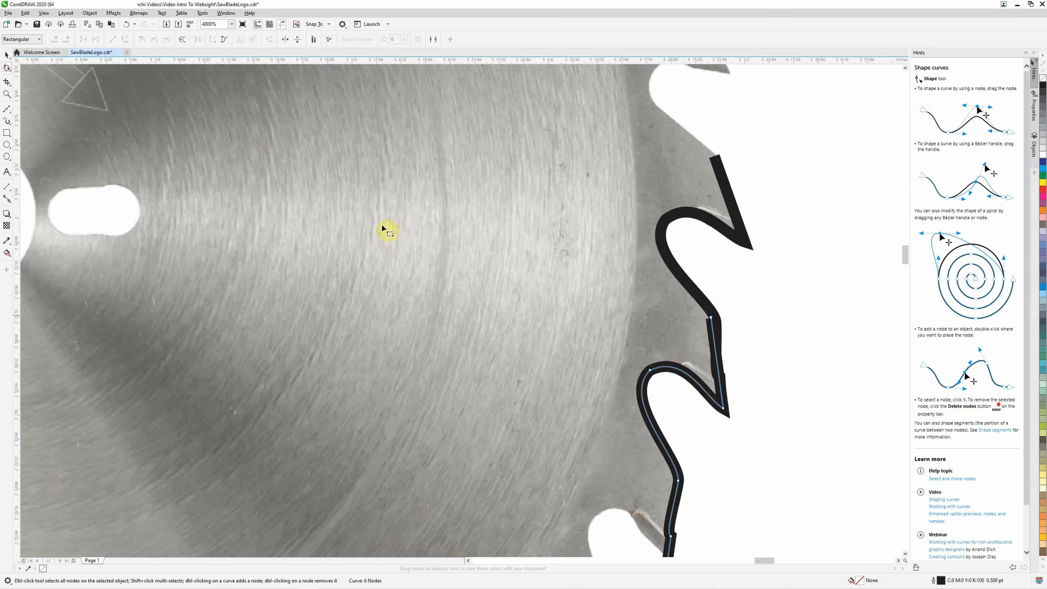
pyautogui.moveTo(711, 318); pyautogui.dragTo(743, 394)
pyautogui.rightClick(745, 401)
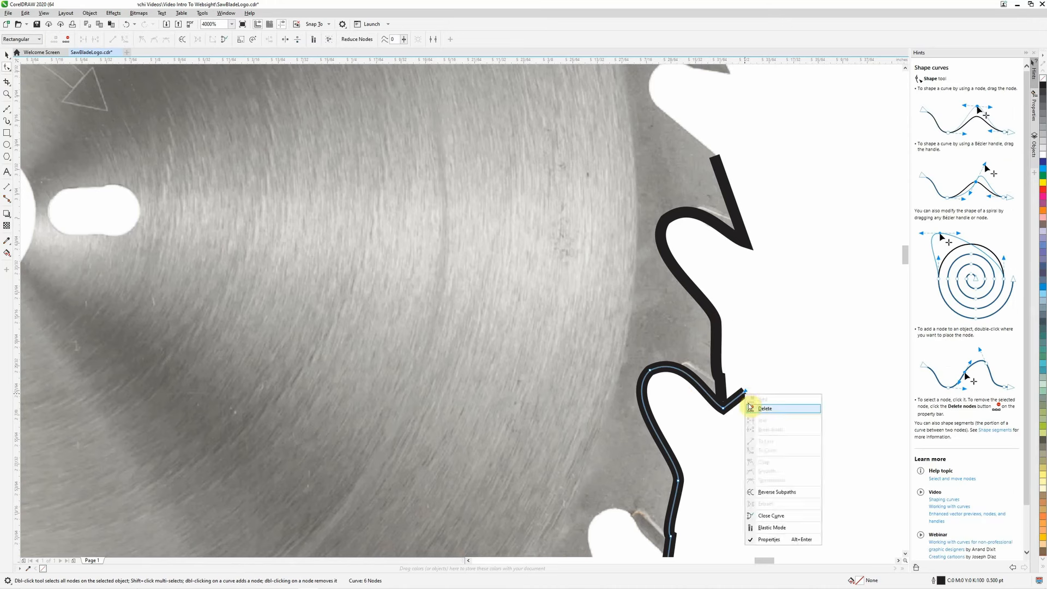
pyautogui.click(753, 409)
pyautogui.click(25, 13)
pyautogui.click(34, 24)
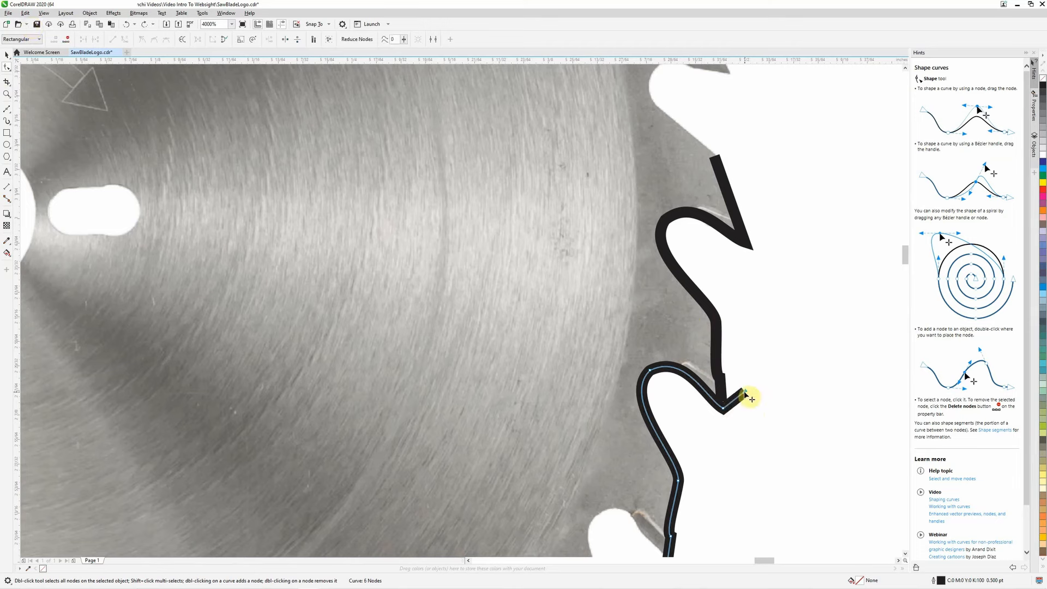
# Copy the second tooth outline onto the third tooth down the blade and rotate the copy to match the photographed tooth
pyautogui.scroll(-2, 764, 361)
pyautogui.click(6, 55)
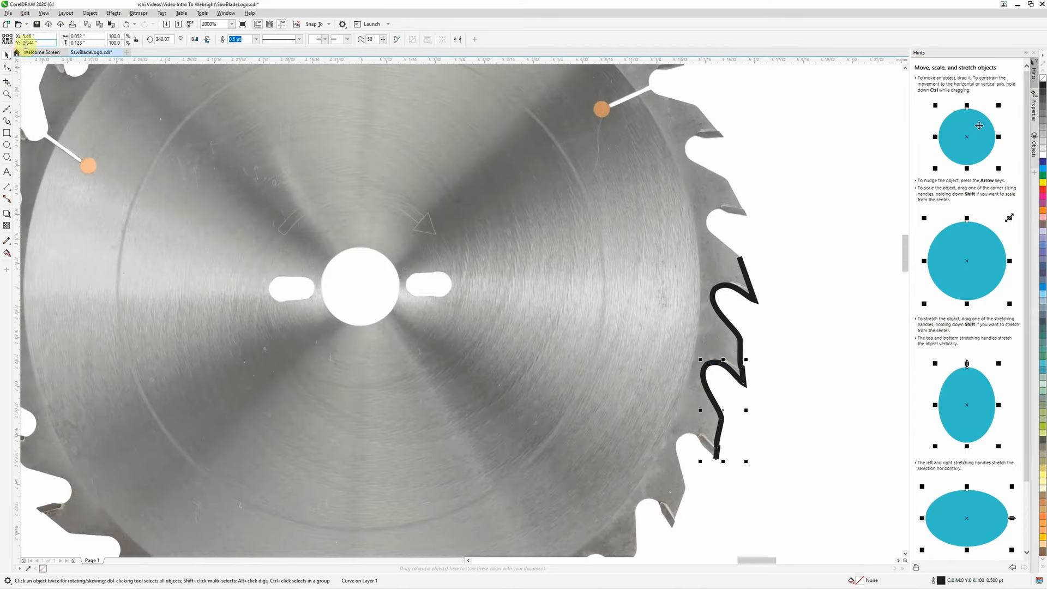
pyautogui.click(25, 13)
pyautogui.click(712, 415)
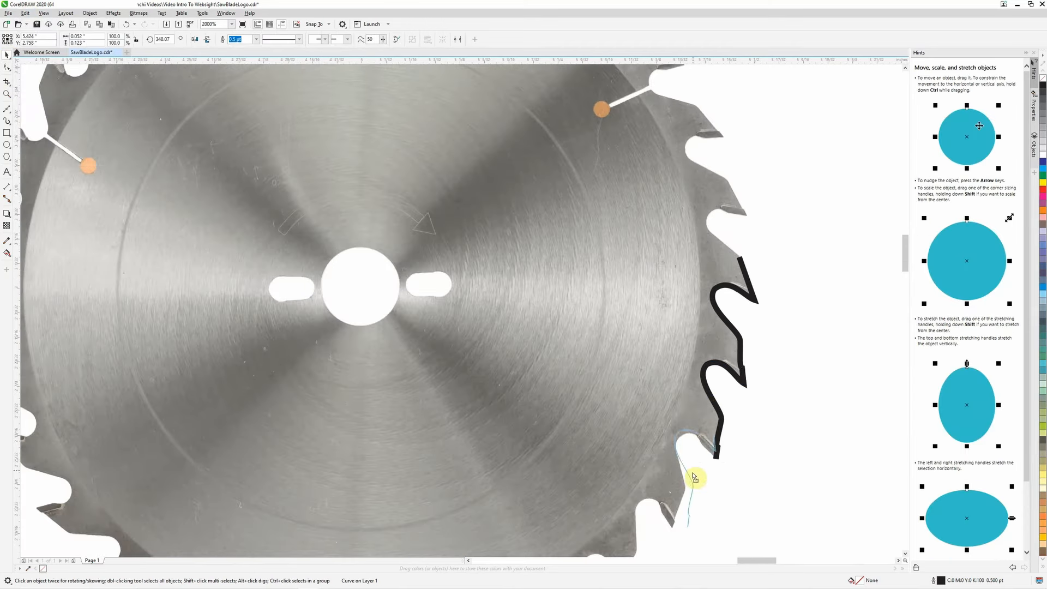
pyautogui.scroll(2, 703, 491)
pyautogui.click(639, 385)
pyautogui.moveTo(640, 385); pyautogui.dragTo(673, 409)
pyautogui.scroll(-5, 696, 430)
pyautogui.scroll(3, 688, 481)
pyautogui.scroll(2, 753, 374)
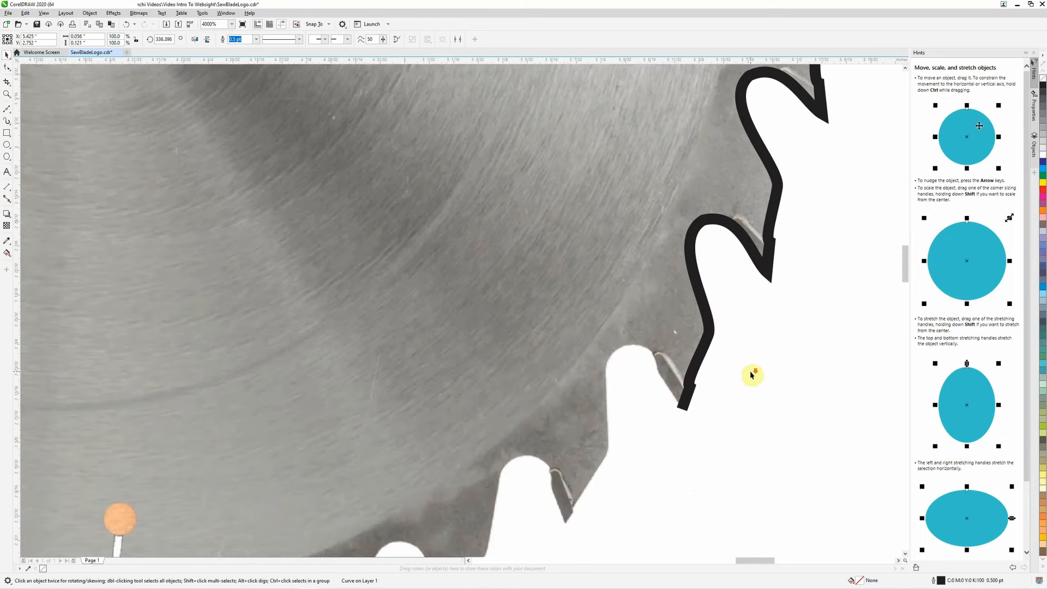
# Shorten the third outline's segment above the tooth tip by shifting its upper end node slightly down
pyautogui.scroll(-3, 790, 304)
pyautogui.scroll(5, 682, 311)
pyautogui.click(682, 312)
pyautogui.click(7, 66)
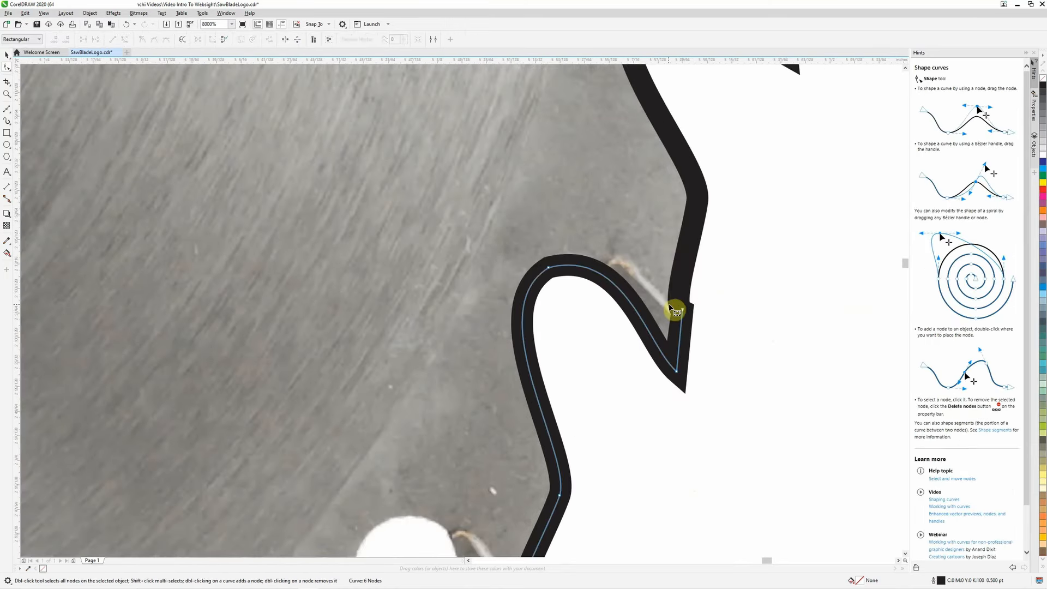
pyautogui.scroll(-2, 739, 374)
pyautogui.scroll(1, 692, 434)
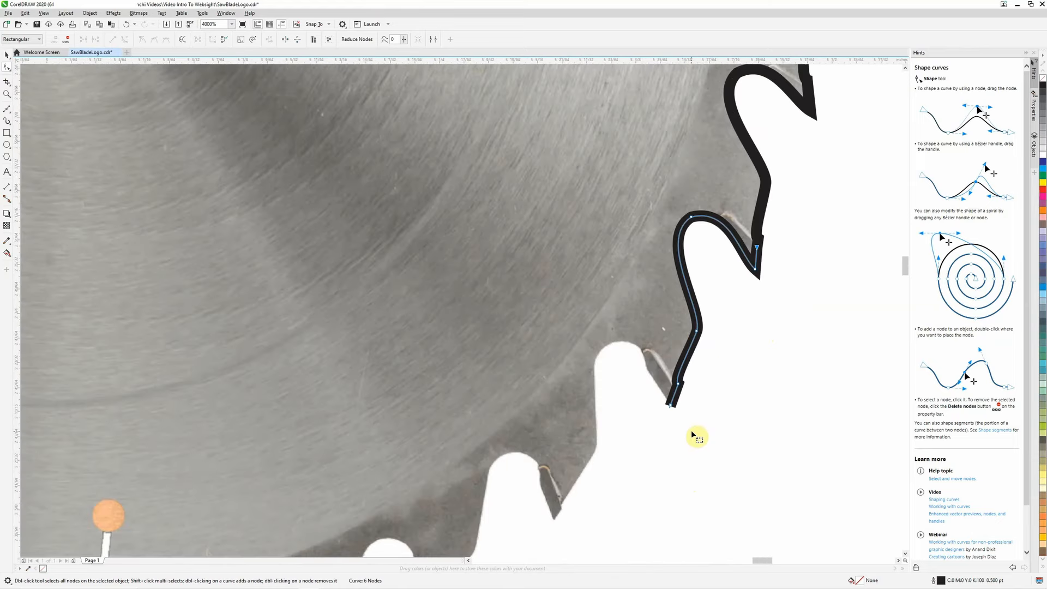
pyautogui.click(6, 55)
pyautogui.rightClick(727, 330)
pyautogui.click(693, 302)
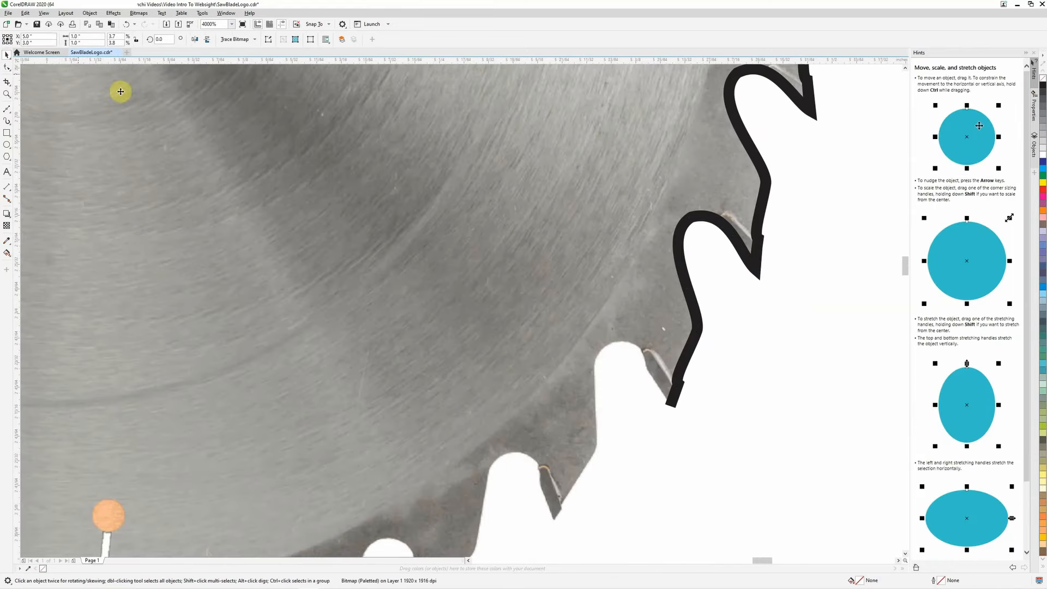
pyautogui.rightClick(679, 236)
pyautogui.click(694, 272)
pyautogui.rightClick(689, 293)
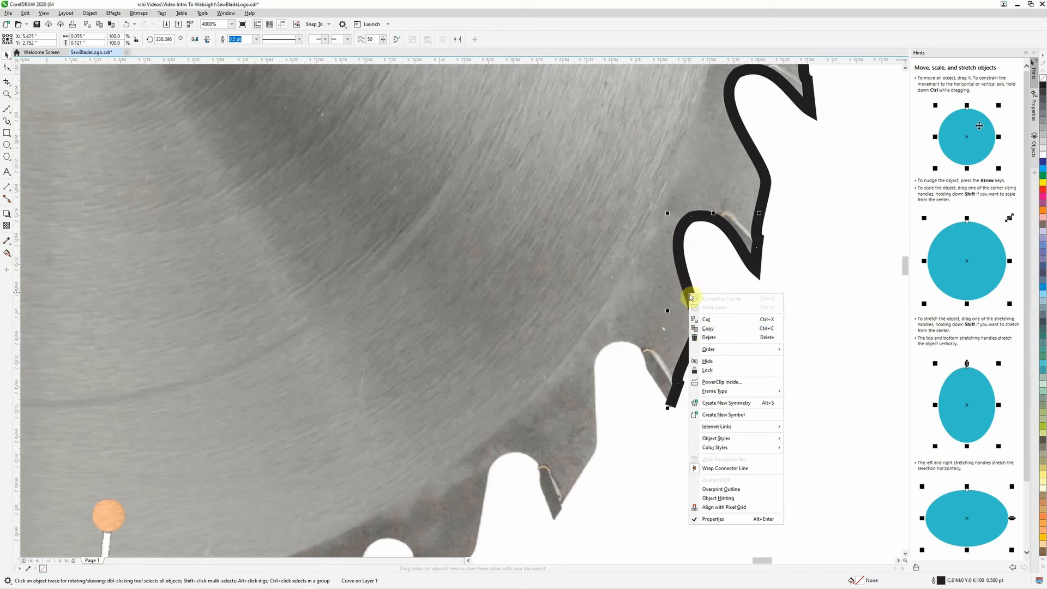
pyautogui.click(702, 328)
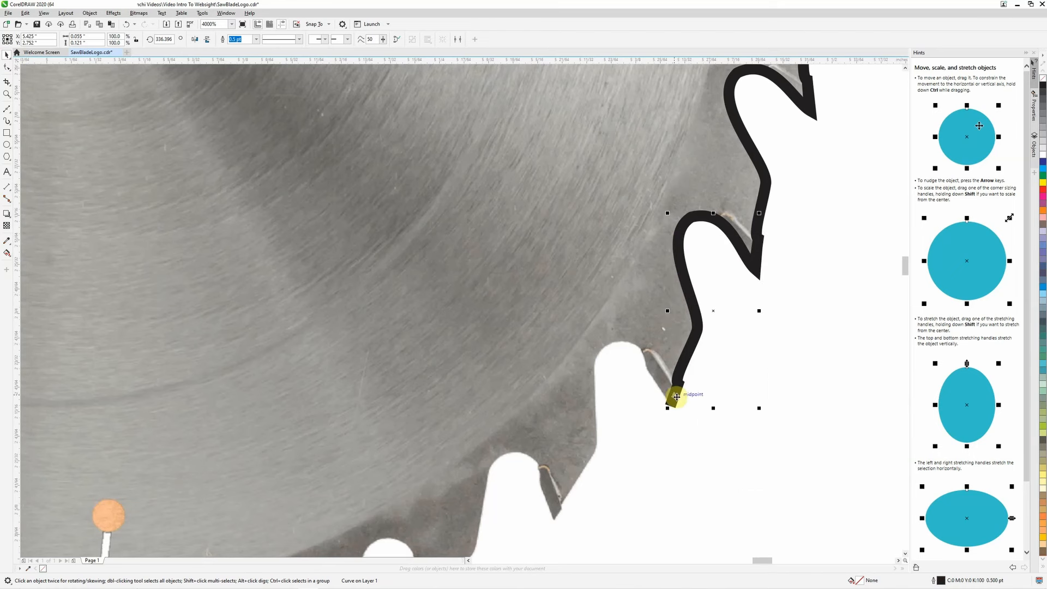
pyautogui.moveTo(676, 397); pyautogui.dragTo(467, 480)
pyautogui.click(26, 13)
pyautogui.click(41, 24)
# Copy and paste the third tooth outline and move the duplicate down onto the fourth tooth
pyautogui.click(25, 14)
pyautogui.click(36, 62)
pyautogui.click(25, 13)
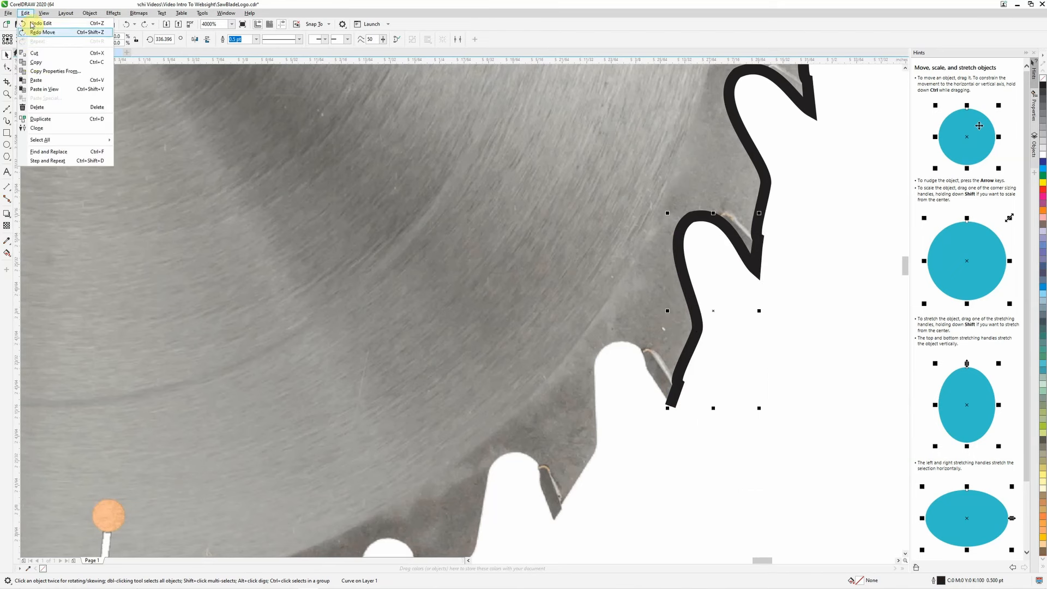
pyautogui.click(36, 79)
pyautogui.moveTo(682, 257); pyautogui.dragTo(627, 411)
# Rotate the fourth tooth outline to about 323 degrees so it follows the edge of the photographed tooth
pyautogui.click(626, 411)
pyautogui.moveTo(582, 339); pyautogui.dragTo(613, 390)
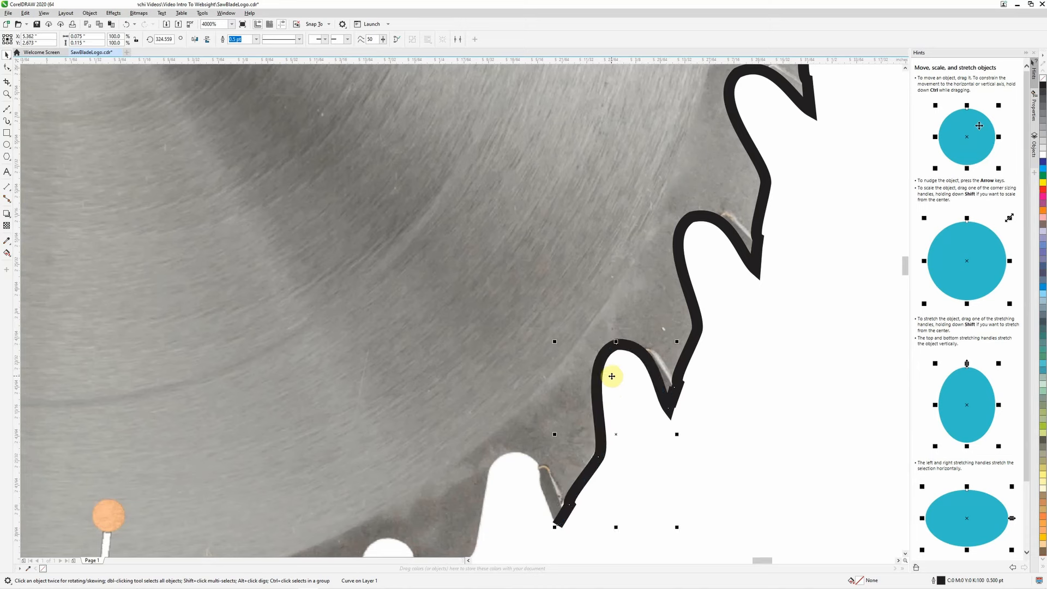
pyautogui.click(616, 376)
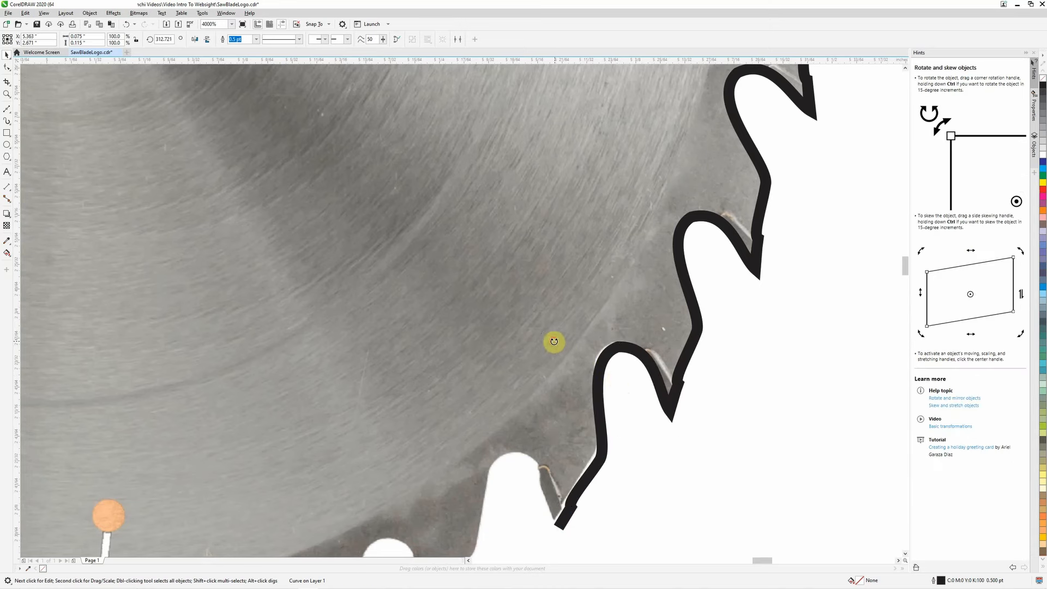
pyautogui.moveTo(554, 342); pyautogui.dragTo(557, 344)
pyautogui.click(614, 374)
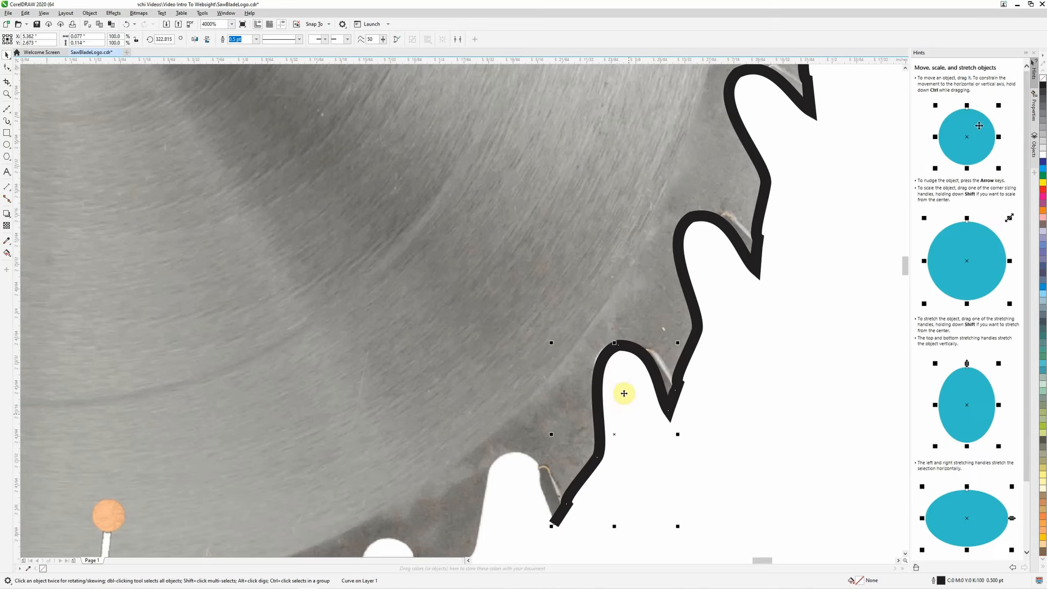
# Duplicate the fourth tooth outline and move the copy down onto the fifth tooth
pyautogui.scroll(-5, 624, 394)
pyautogui.scroll(5, 567, 498)
pyautogui.click(25, 13)
pyautogui.click(51, 120)
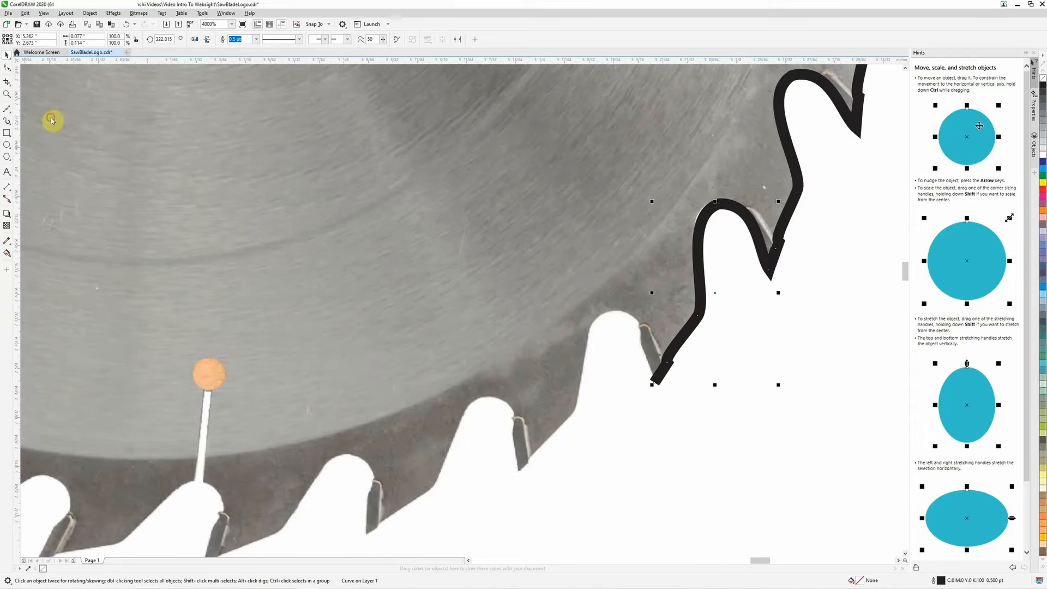
pyautogui.moveTo(699, 270); pyautogui.dragTo(592, 369)
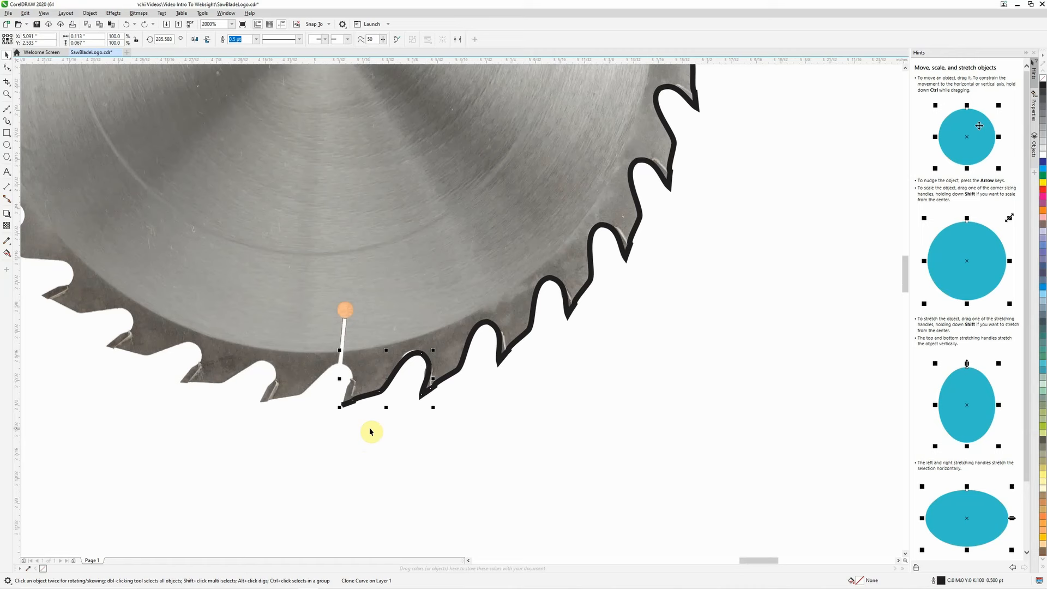
# Place a further copy of the lowest tooth outline two teeth along the blade's lower edge
pyautogui.scroll(-1, 405, 419)
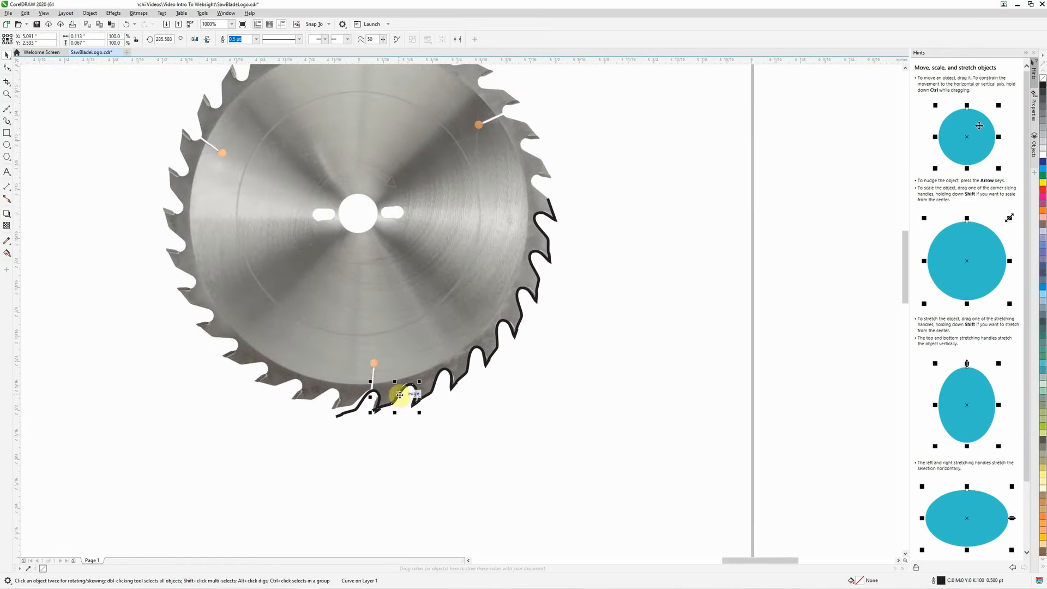
pyautogui.moveTo(399, 395); pyautogui.dragTo(320, 397)
pyautogui.scroll(4, 321, 398)
# Rotate the outline under the blade's lower slot to about 273 degrees and shift it onto the photographed tooth
pyautogui.click(386, 418)
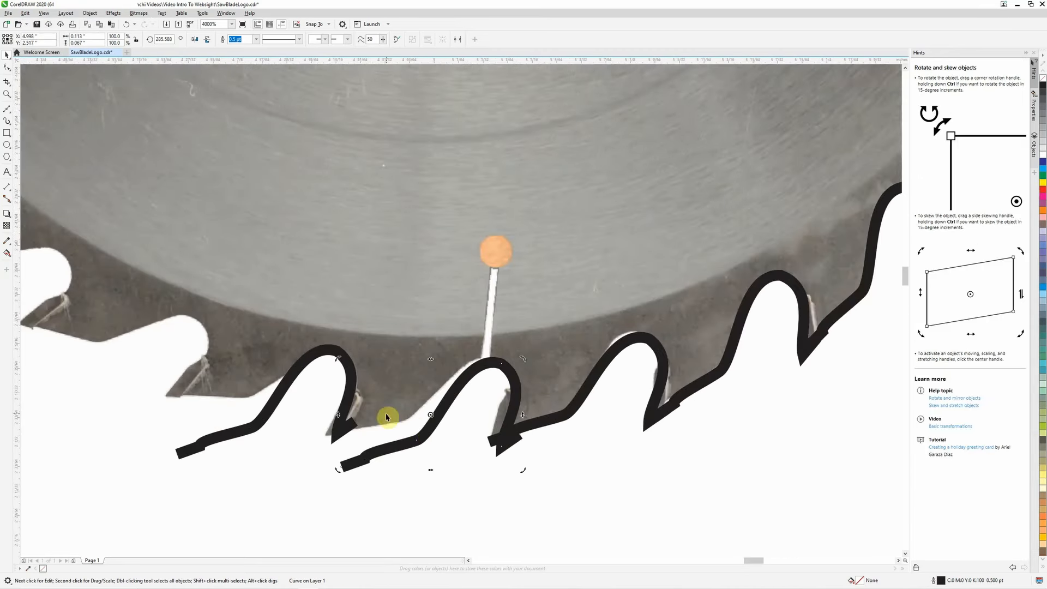
pyautogui.moveTo(338, 359); pyautogui.dragTo(352, 346)
pyautogui.moveTo(438, 417); pyautogui.dragTo(429, 402)
pyautogui.click(431, 394)
pyautogui.moveTo(321, 356); pyautogui.dragTo(317, 362)
pyautogui.click(423, 407)
pyautogui.moveTo(423, 407)
pyautogui.mouseDown()
pyautogui.moveTo(430, 414)
pyautogui.moveTo(424, 402)
pyautogui.mouseUp()
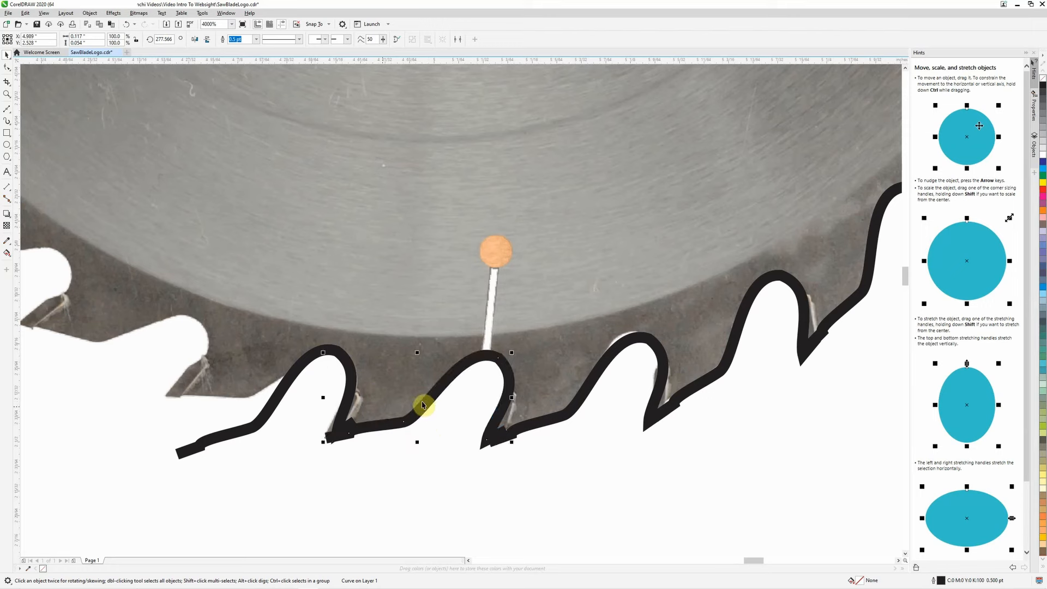
pyautogui.click(423, 402)
pyautogui.moveTo(320, 356)
pyautogui.mouseDown()
pyautogui.moveTo(325, 346)
pyautogui.moveTo(334, 355)
pyautogui.mouseUp()
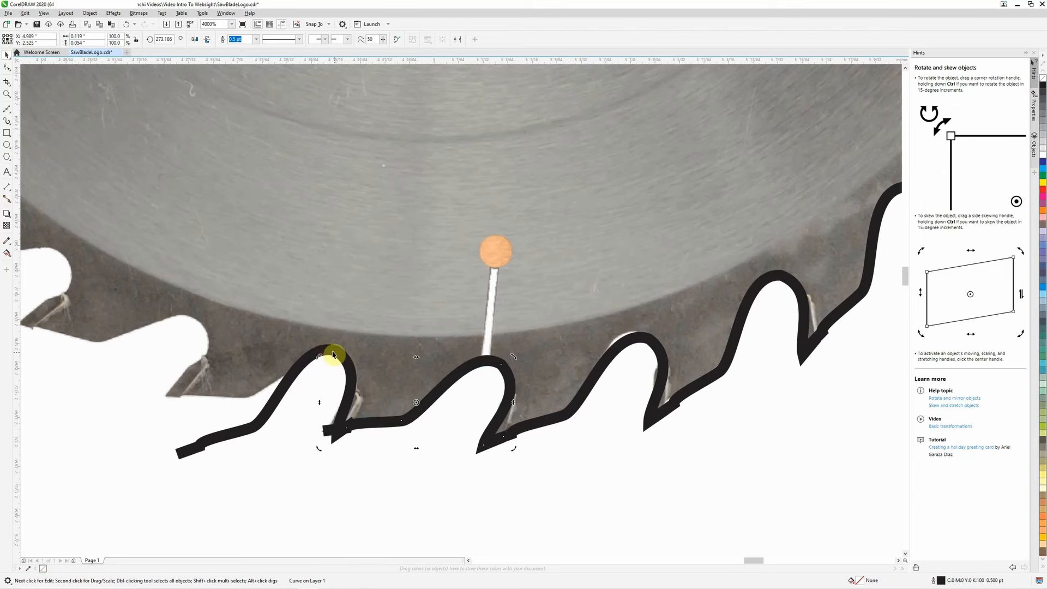
# Rotate the outline beyond the lower slot to about 264 degrees and move it up onto its tooth
pyautogui.doubleClick(271, 412)
pyautogui.moveTo(176, 345); pyautogui.dragTo(200, 313)
pyautogui.click(272, 410)
pyautogui.moveTo(272, 411); pyautogui.dragTo(271, 387)
pyautogui.scroll(-2, 278, 382)
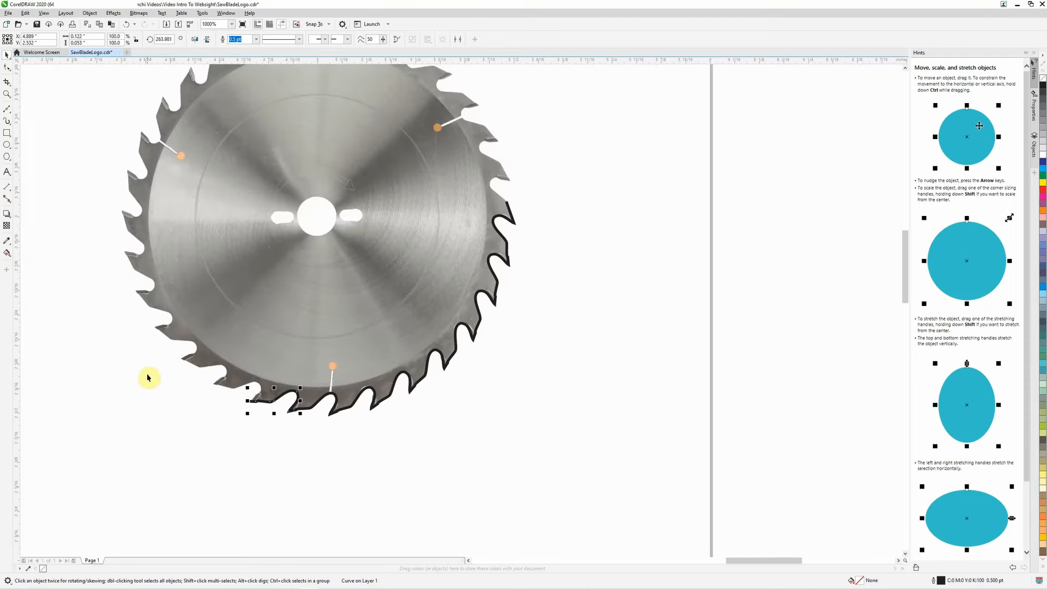
# Try copying the last fitted outline onto the next two teeth and rotating the nearer copy into line
pyautogui.scroll(1, 166, 244)
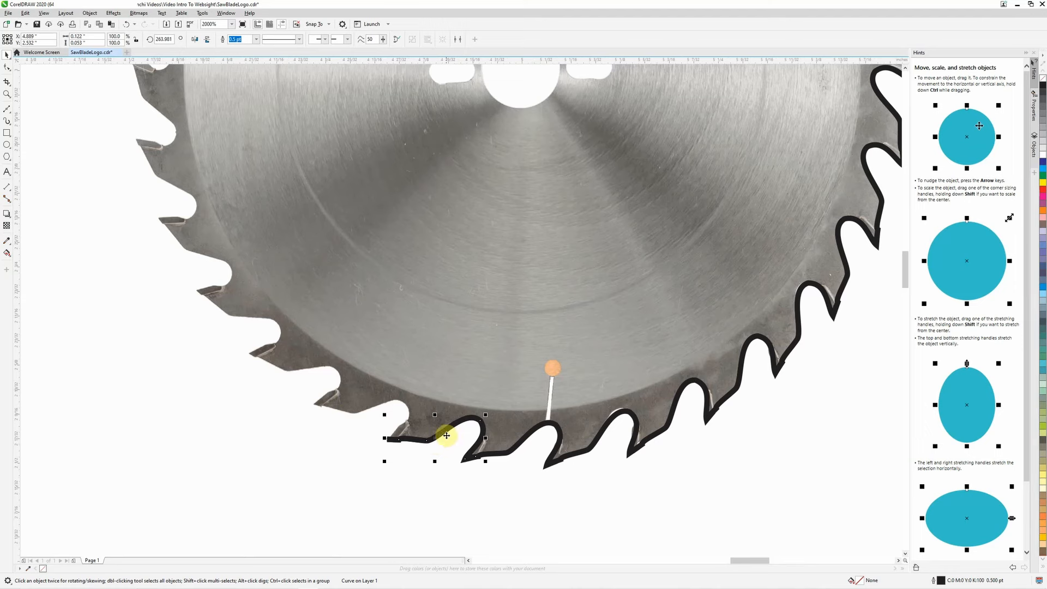
pyautogui.moveTo(371, 417); pyautogui.dragTo(371, 417)
pyautogui.click(444, 435)
pyautogui.moveTo(444, 435); pyautogui.dragTo(265, 389)
pyautogui.scroll(1, 355, 416)
pyautogui.click(357, 425)
pyautogui.click(359, 425)
pyautogui.click(380, 429)
pyautogui.click(380, 429)
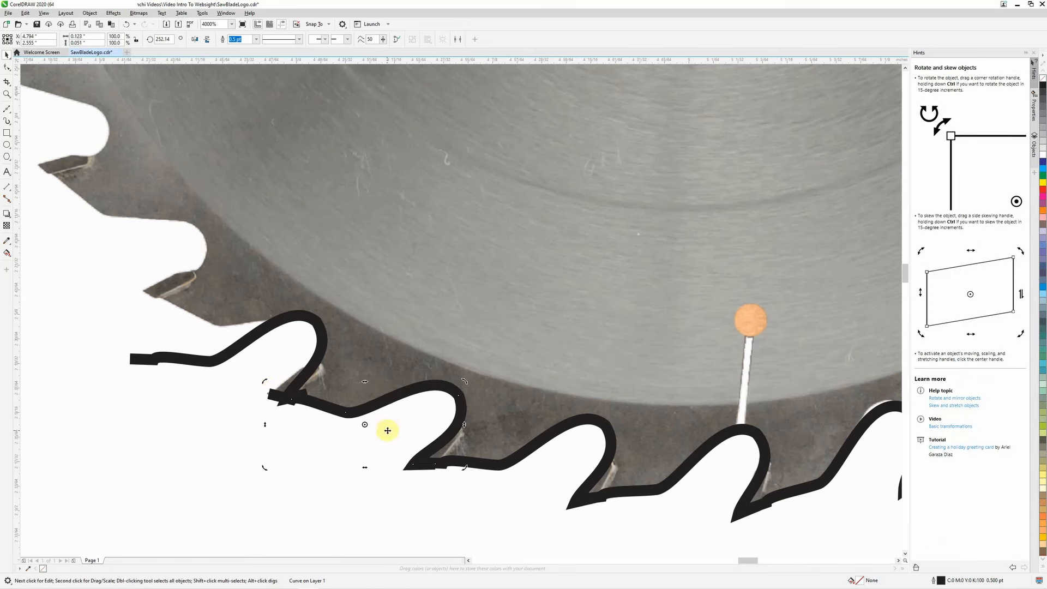
pyautogui.moveTo(388, 432); pyautogui.dragTo(388, 428)
# Try rotating the farther copy and shifting it up along the blade's curvature
pyautogui.click(248, 335)
pyautogui.moveTo(127, 313); pyautogui.dragTo(154, 268)
pyautogui.moveTo(241, 356); pyautogui.dragTo(232, 325)
pyautogui.click(231, 325)
pyautogui.moveTo(140, 288); pyautogui.dragTo(138, 289)
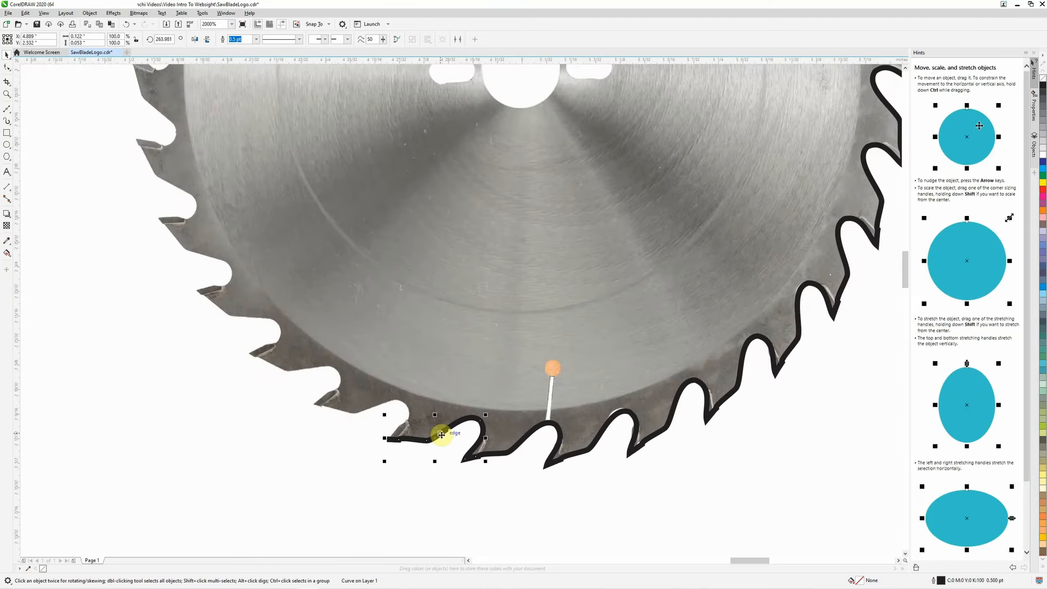
# Place two copies of the last fitted outline over the next two teeth up the blade's lower-left edge
pyautogui.moveTo(445, 432); pyautogui.dragTo(369, 414)
pyautogui.moveTo(444, 432); pyautogui.dragTo(375, 399)
pyautogui.scroll(1, 354, 416)
# Rotate the nearer of the two copies to the blade's curvature and shift it up onto its photographed tooth
pyautogui.click(358, 423)
pyautogui.click(358, 423)
pyautogui.moveTo(264, 379); pyautogui.dragTo(269, 352)
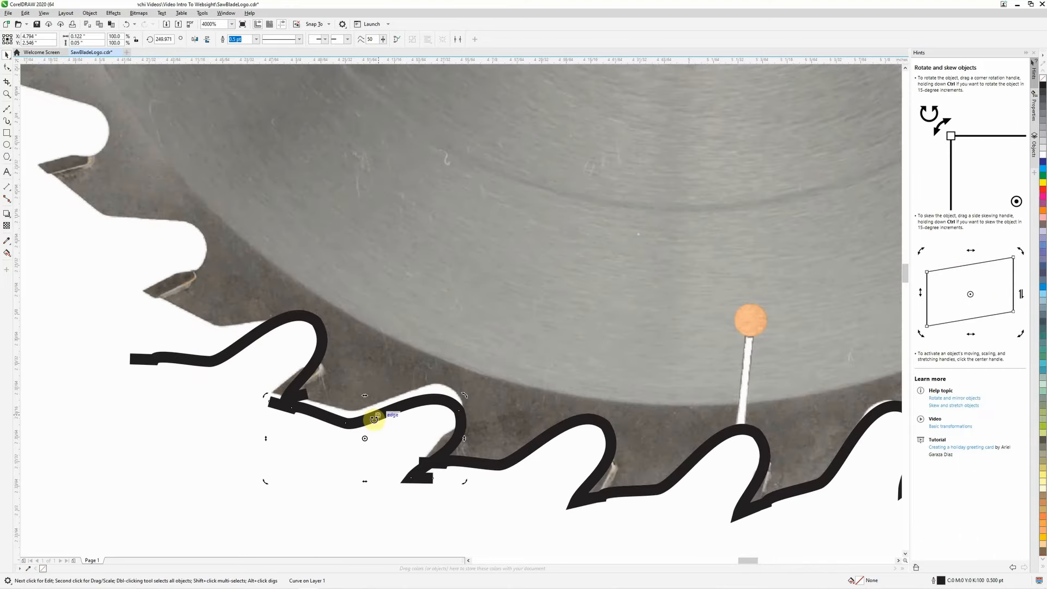
pyautogui.moveTo(384, 445); pyautogui.dragTo(387, 434)
pyautogui.click(386, 434)
pyautogui.moveTo(266, 382); pyautogui.dragTo(265, 392)
pyautogui.moveTo(389, 431); pyautogui.dragTo(389, 430)
# Rotate the farther copy to about 240 degrees and move it up into line with its photographed tooth
pyautogui.click(253, 337)
pyautogui.click(254, 337)
pyautogui.moveTo(128, 312); pyautogui.dragTo(153, 264)
pyautogui.moveTo(242, 357); pyautogui.dragTo(244, 330)
pyautogui.click(244, 330)
pyautogui.moveTo(137, 284); pyautogui.dragTo(135, 289)
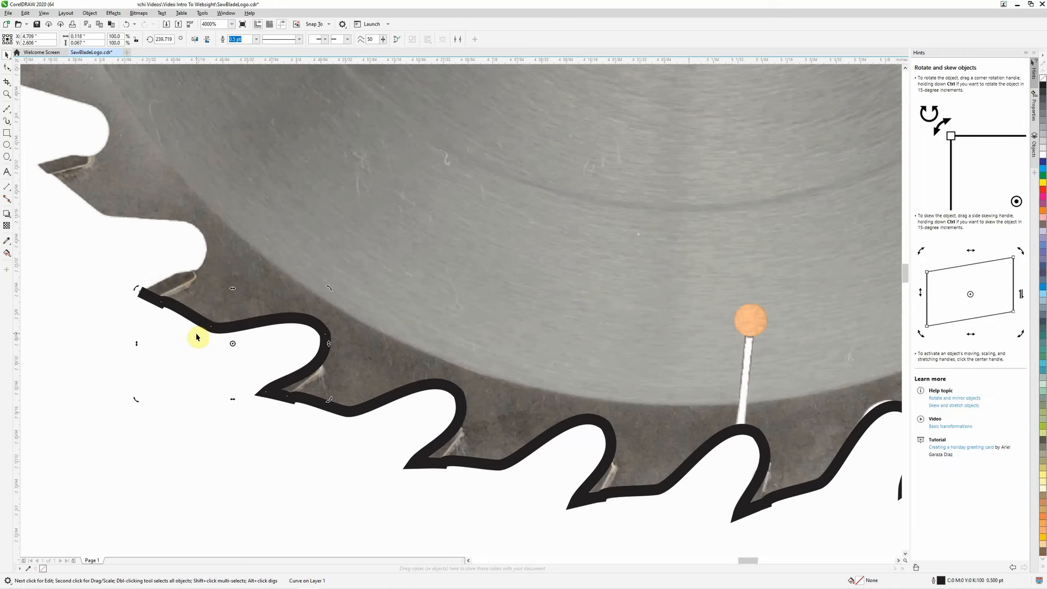
# Place two more copies of the 240-degree outline over the following two teeth on the blade's lower left
pyautogui.moveTo(257, 326); pyautogui.dragTo(138, 228)
pyautogui.rightClick(137, 228)
pyautogui.moveTo(180, 268); pyautogui.dragTo(77, 145)
pyautogui.rightClick(80, 150)
pyautogui.scroll(-2, 113, 207)
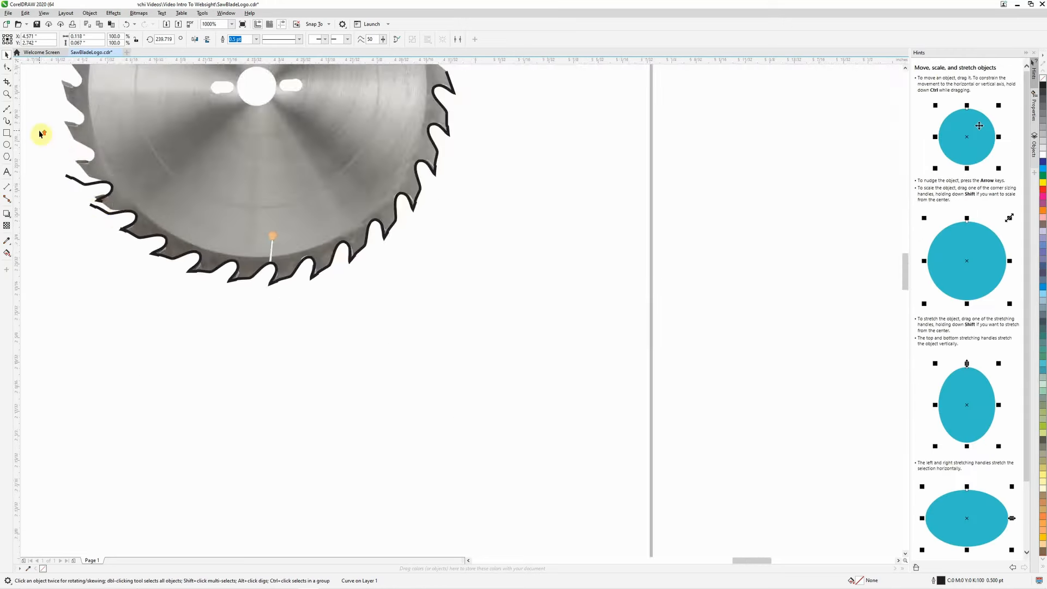
# Rotate the nearer new copy and shift it into line with the photographed tooth below the other copy
pyautogui.scroll(2, 40, 135)
pyautogui.click(277, 445)
pyautogui.click(277, 445)
pyautogui.moveTo(239, 424); pyautogui.dragTo(244, 400)
pyautogui.moveTo(351, 462)
pyautogui.mouseDown()
pyautogui.moveTo(357, 448)
pyautogui.moveTo(346, 454)
pyautogui.mouseUp()
# Rotate the uppermost copy to about 216 degrees and move it onto its photographed tooth
pyautogui.doubleClick(262, 338)
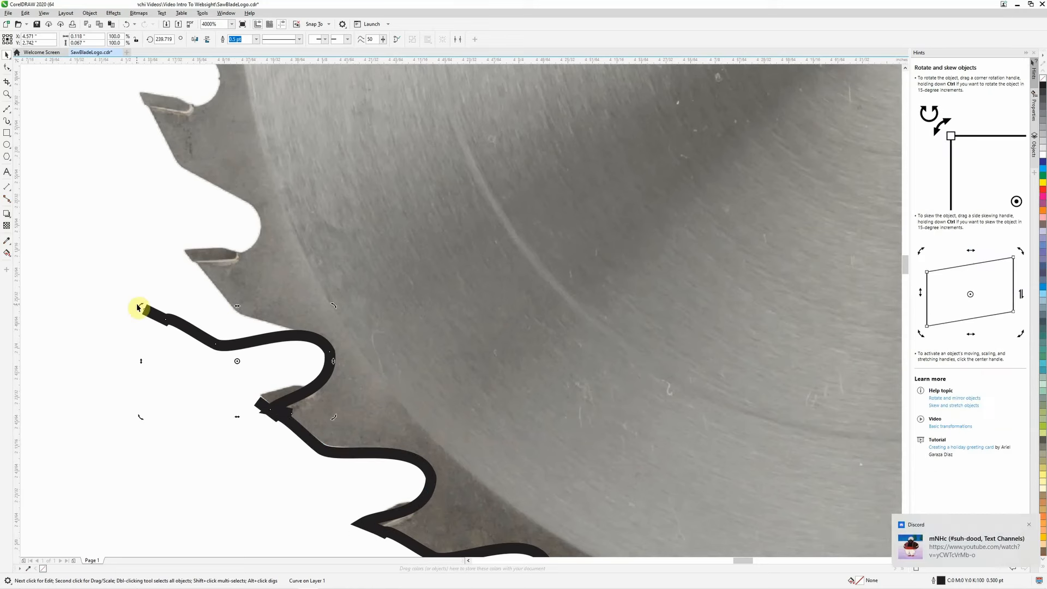
pyautogui.moveTo(143, 308); pyautogui.dragTo(163, 261)
pyautogui.moveTo(267, 354); pyautogui.dragTo(250, 321)
pyautogui.moveTo(267, 324); pyautogui.dragTo(275, 326)
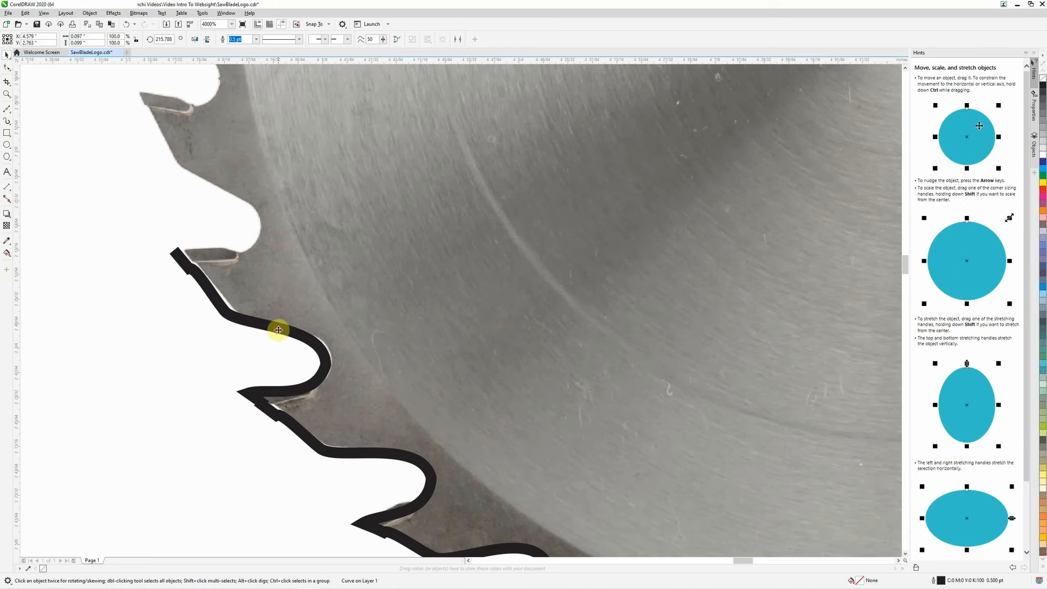
# Undo the last adjustment and fine-tune the uppermost outline's rotation to about 214 degrees and its position on the tooth
pyautogui.click(26, 14)
pyautogui.click(26, 24)
pyautogui.click(215, 296)
pyautogui.moveTo(174, 251); pyautogui.dragTo(176, 246)
pyautogui.moveTo(293, 355); pyautogui.dragTo(294, 352)
pyautogui.click(294, 353)
pyautogui.moveTo(176, 246); pyautogui.dragTo(175, 242)
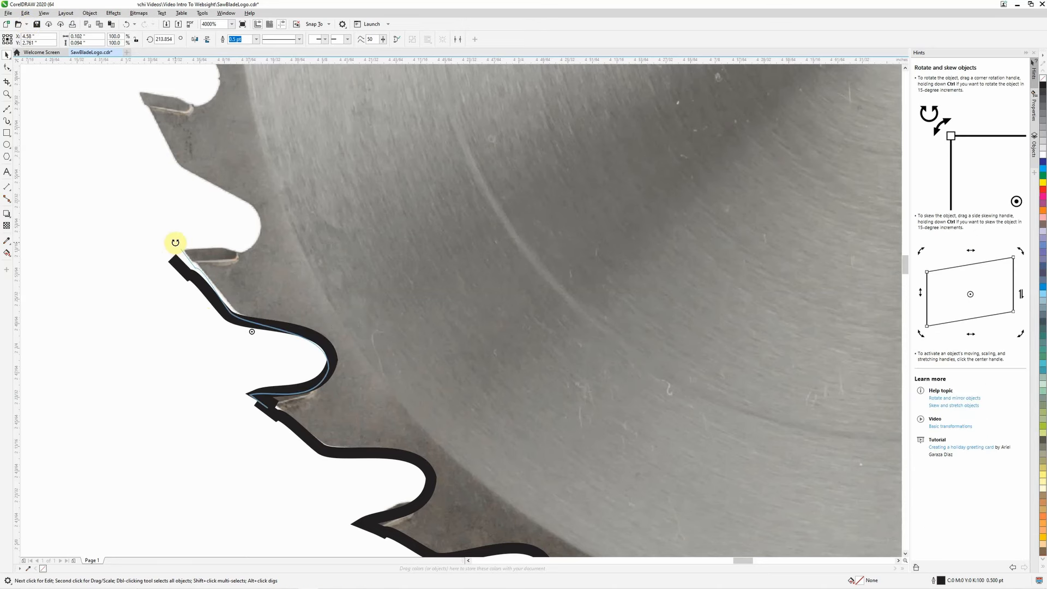
pyautogui.click(190, 281)
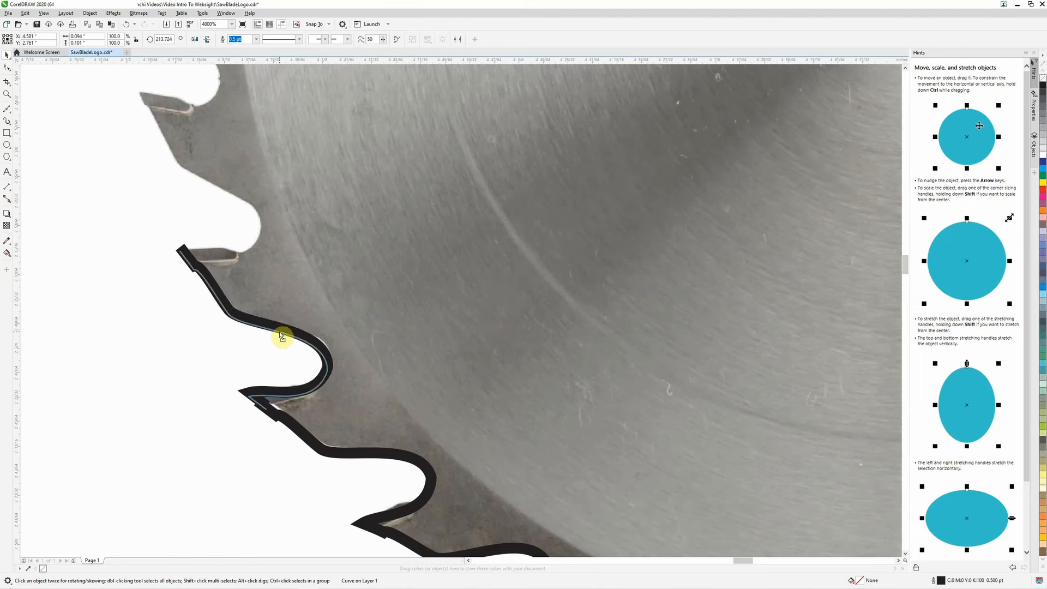
pyautogui.click(276, 337)
# Redo the undone rotation of the uppermost tooth outline and check its fit against the photographed tooth
pyautogui.click(25, 13)
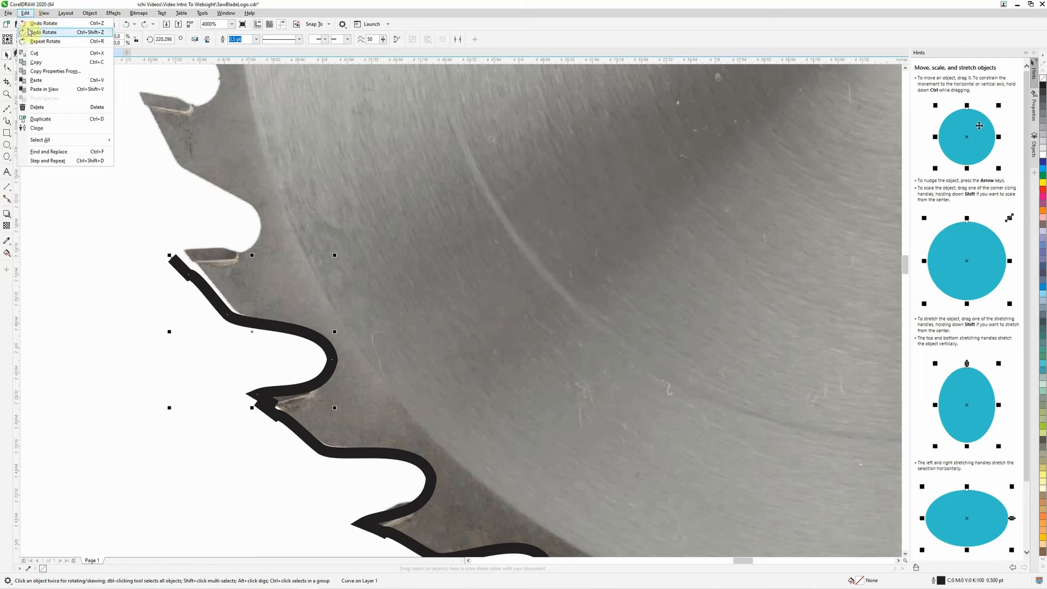
pyautogui.click(32, 33)
pyautogui.scroll(2, 258, 406)
pyautogui.scroll(-2, 339, 355)
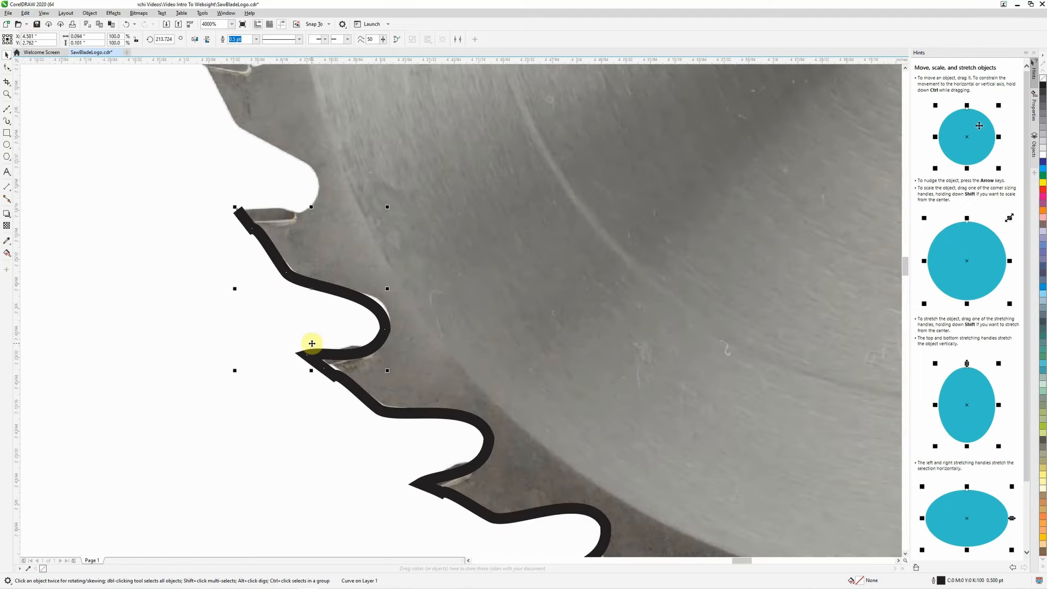
# Copy the uppermost tooth outline to the next two photographed teeth and rotate the lower copy to about 206 degrees
pyautogui.scroll(-1, 229, 140)
pyautogui.scroll(-1, 277, 236)
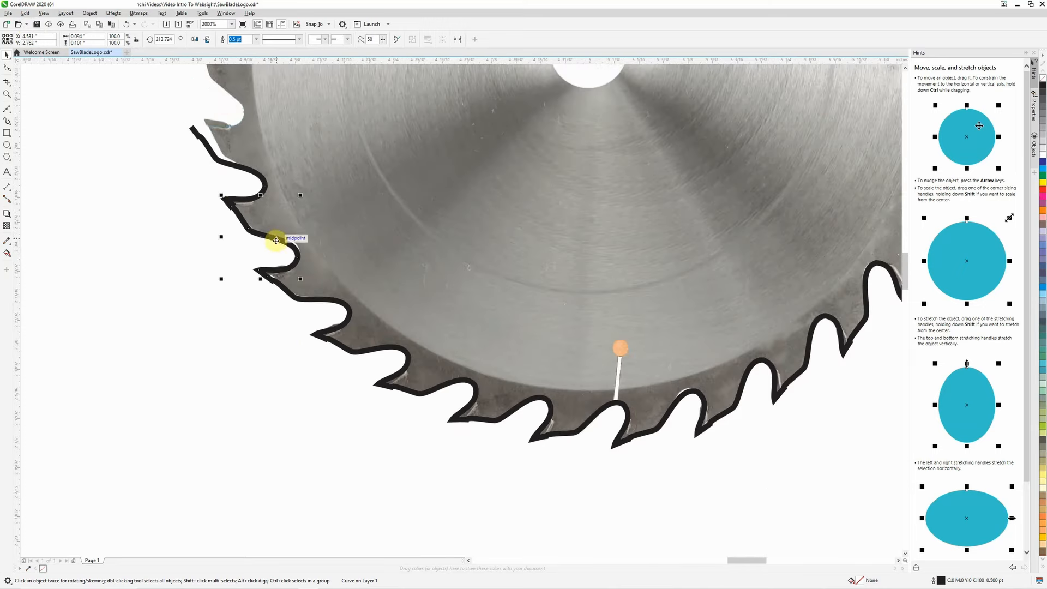
pyautogui.scroll(-2, 218, 158)
pyautogui.scroll(-1, 203, 127)
pyautogui.scroll(3, 217, 236)
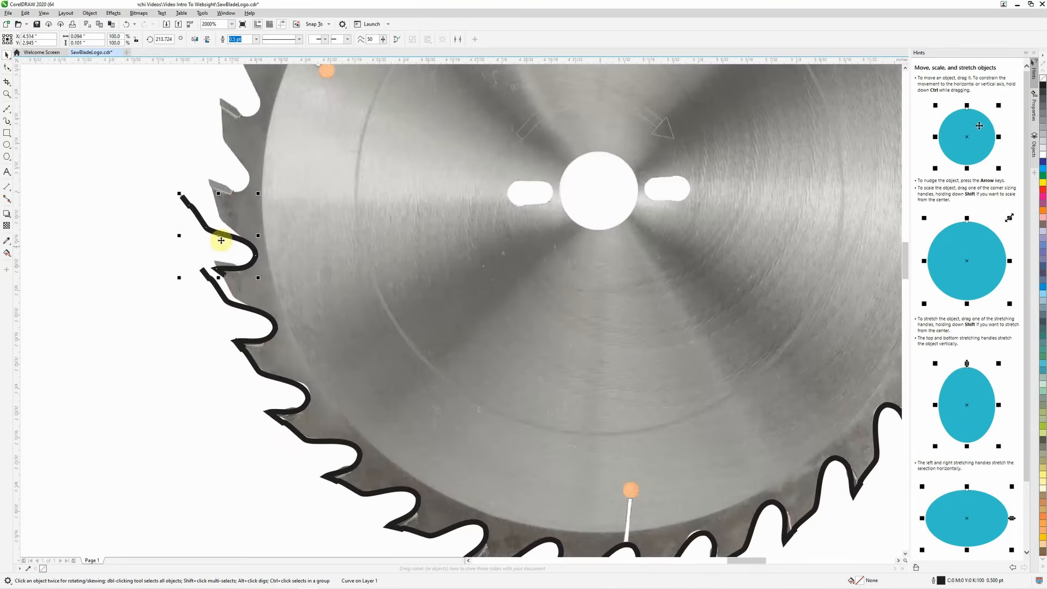
pyautogui.scroll(2, 240, 357)
pyautogui.click(240, 358)
pyautogui.moveTo(202, 279); pyautogui.dragTo(192, 279)
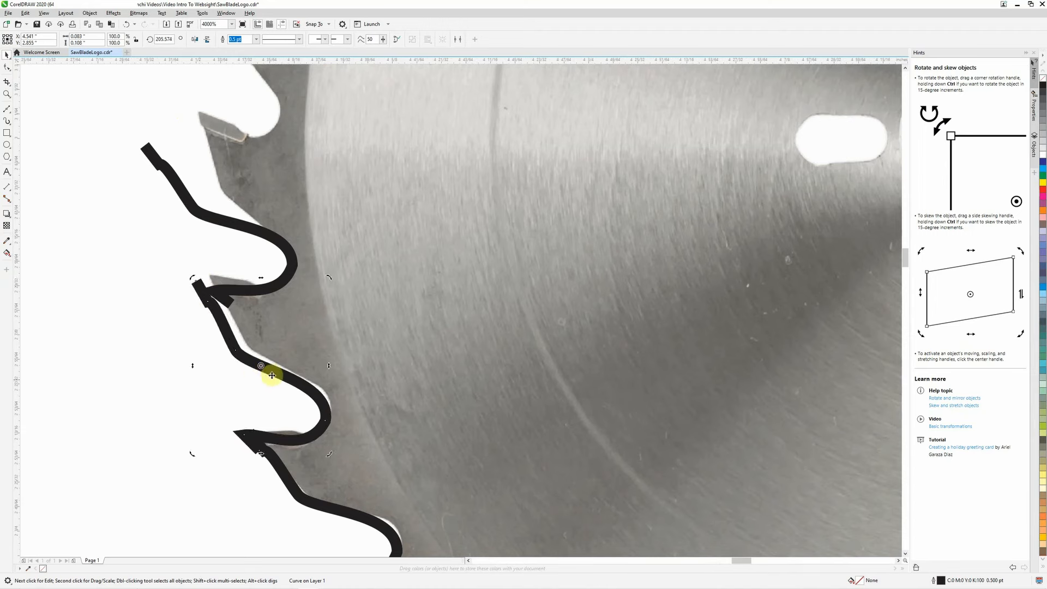
# Move the rotated lower copy into line with its photographed tooth and the end of the outline below it
pyautogui.moveTo(249, 366); pyautogui.dragTo(262, 364)
pyautogui.moveTo(297, 375); pyautogui.dragTo(292, 377)
pyautogui.scroll(2, 250, 448)
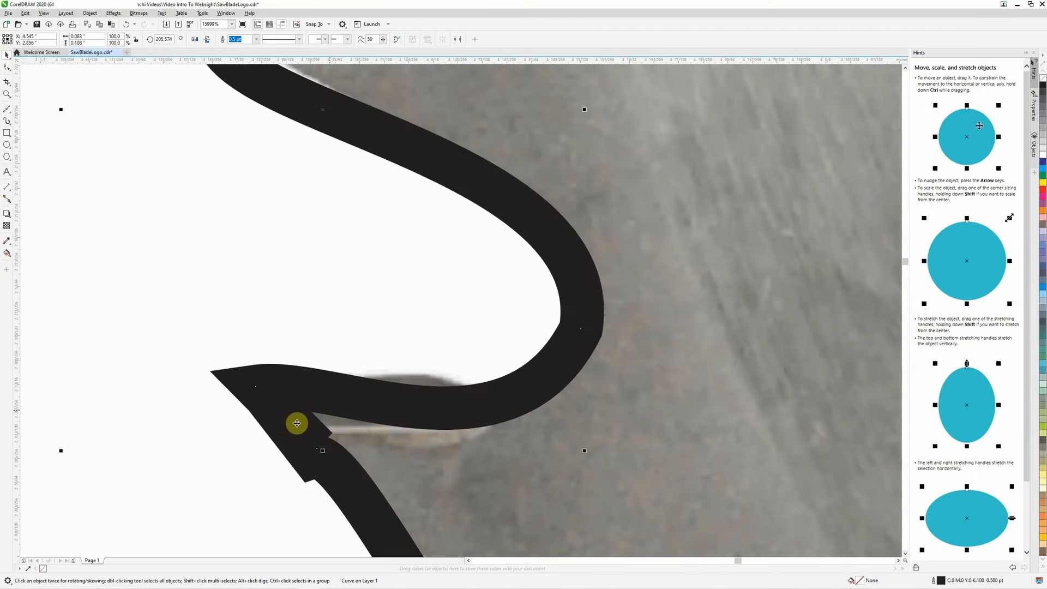
pyautogui.moveTo(351, 403); pyautogui.dragTo(336, 394)
# Rotate the uppermost tooth copy to about 191 degrees and move it onto its photographed tooth
pyautogui.scroll(-2, 336, 394)
pyautogui.hotkey('ctrl', 'd')
pyautogui.click(221, 126)
pyautogui.moveTo(206, 100); pyautogui.dragTo(244, 79)
pyautogui.moveTo(336, 231); pyautogui.dragTo(351, 219)
pyautogui.scroll(1, 275, 229)
# Fine-tune the second-highest tooth outline to a rotation of about 204 degrees and nudge it slightly right onto the blade edge
pyautogui.doubleClick(293, 310)
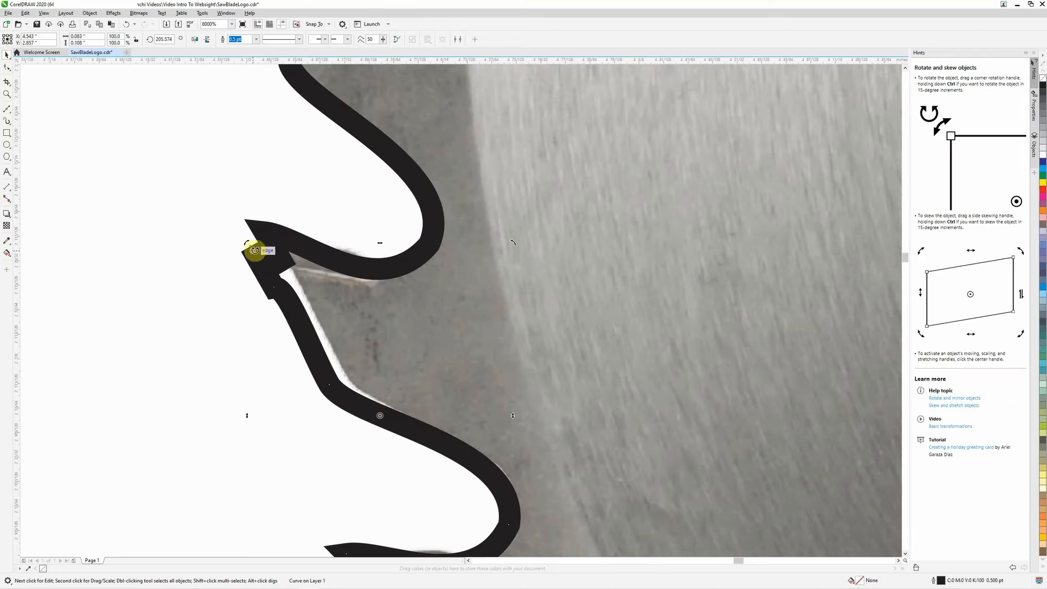
pyautogui.scroll(-1, 257, 251)
pyautogui.scroll(1, 256, 255)
pyautogui.scroll(-3, 274, 315)
pyautogui.scroll(3, 262, 347)
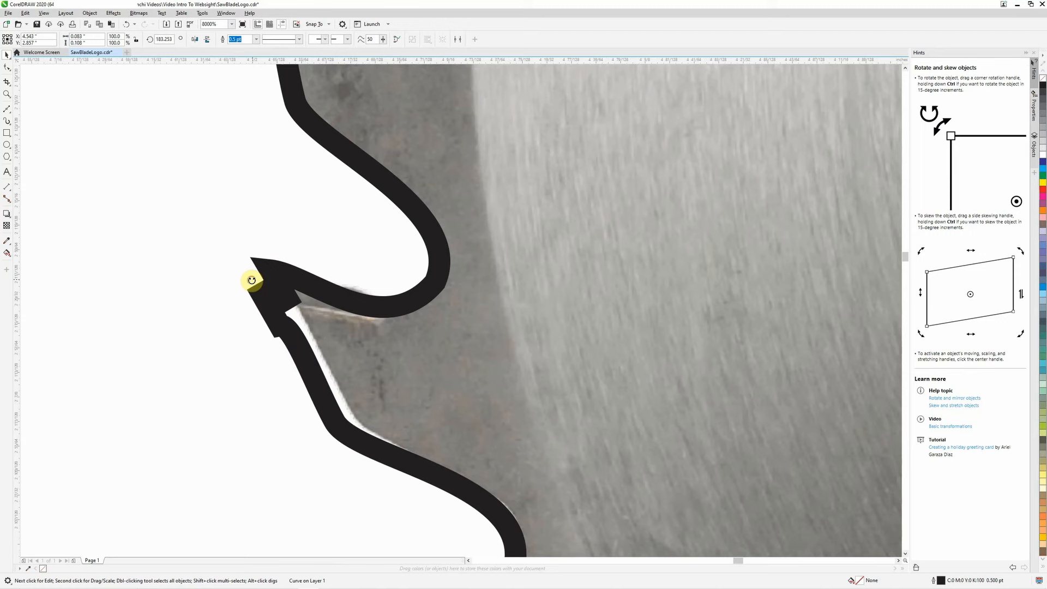
pyautogui.moveTo(252, 281); pyautogui.dragTo(261, 276)
pyautogui.scroll(-2, 259, 277)
pyautogui.scroll(2, 265, 380)
pyautogui.click(334, 324)
pyautogui.press('Right')
pyautogui.press('Right')
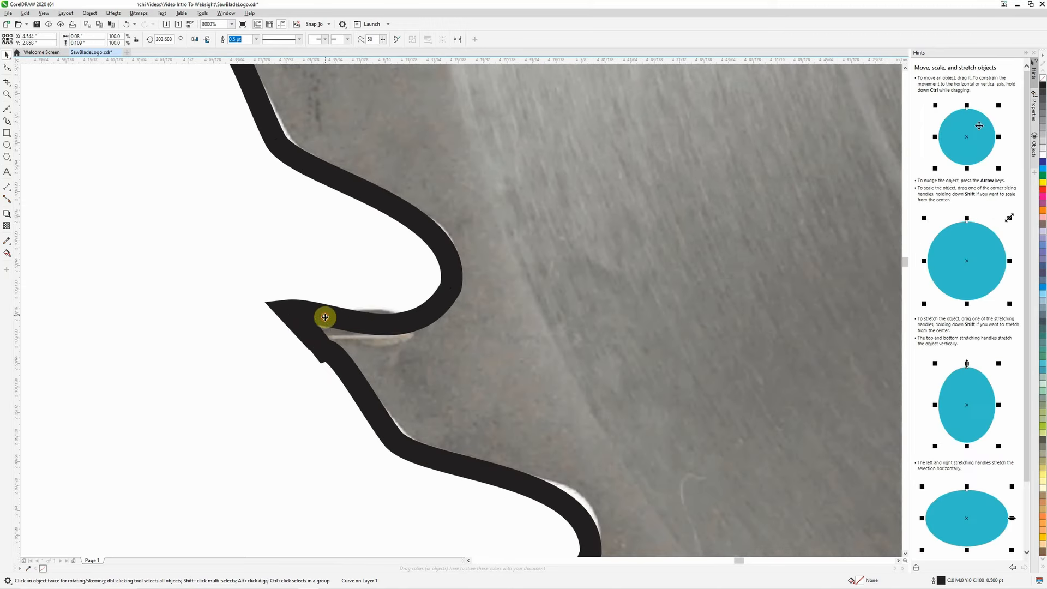
# Nudge the uppermost tooth outline slightly left to fit its photographed tooth
pyautogui.scroll(-2, 326, 316)
pyautogui.scroll(2, 278, 182)
pyautogui.click(439, 250)
pyautogui.press('Left')
pyautogui.press('Left')
pyautogui.press('Left')
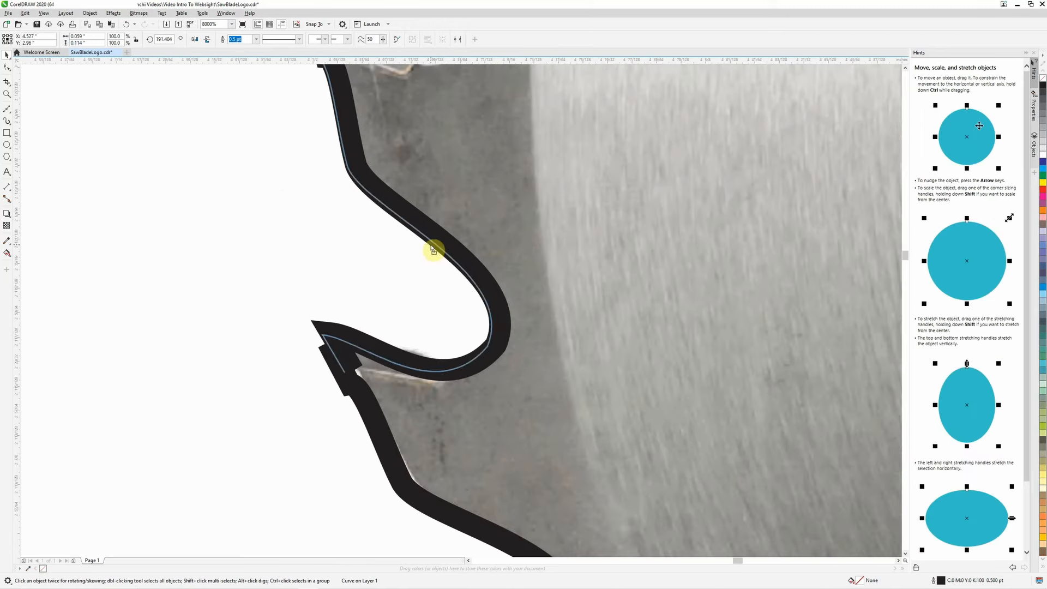
# Place two more copies of the uppermost tooth outline along the blade edge above it
pyautogui.scroll(-2, 424, 246)
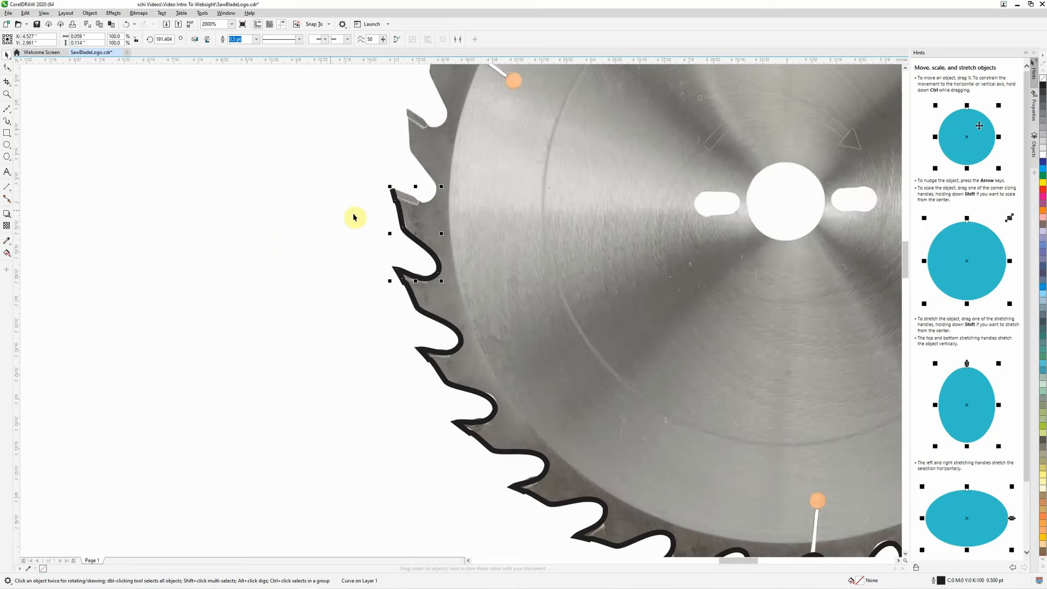
pyautogui.moveTo(407, 172); pyautogui.dragTo(406, 171)
pyautogui.click(427, 252)
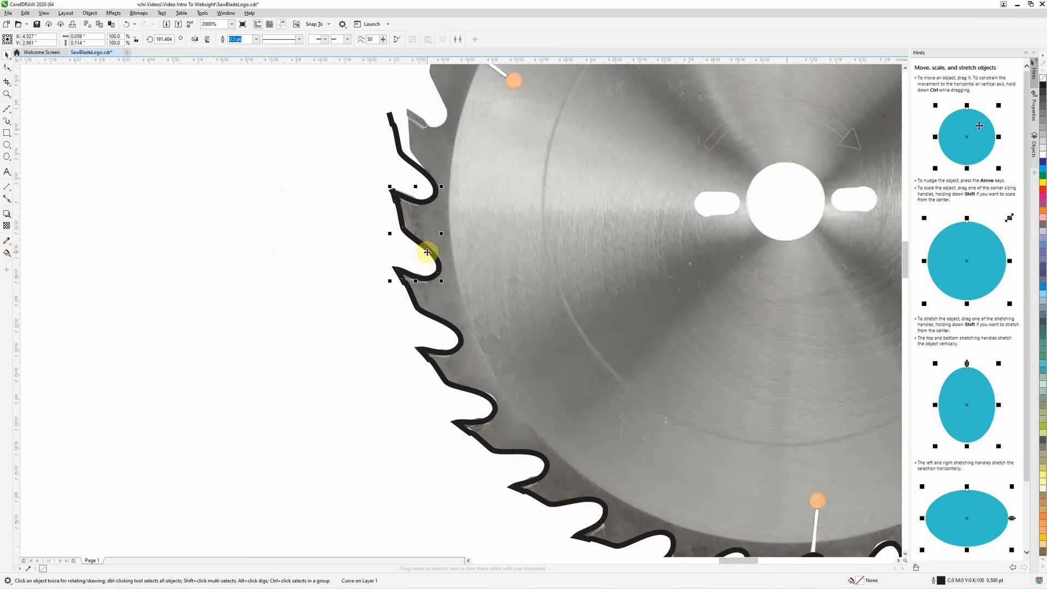
pyautogui.scroll(-2, 519, 82)
pyautogui.scroll(1, 519, 77)
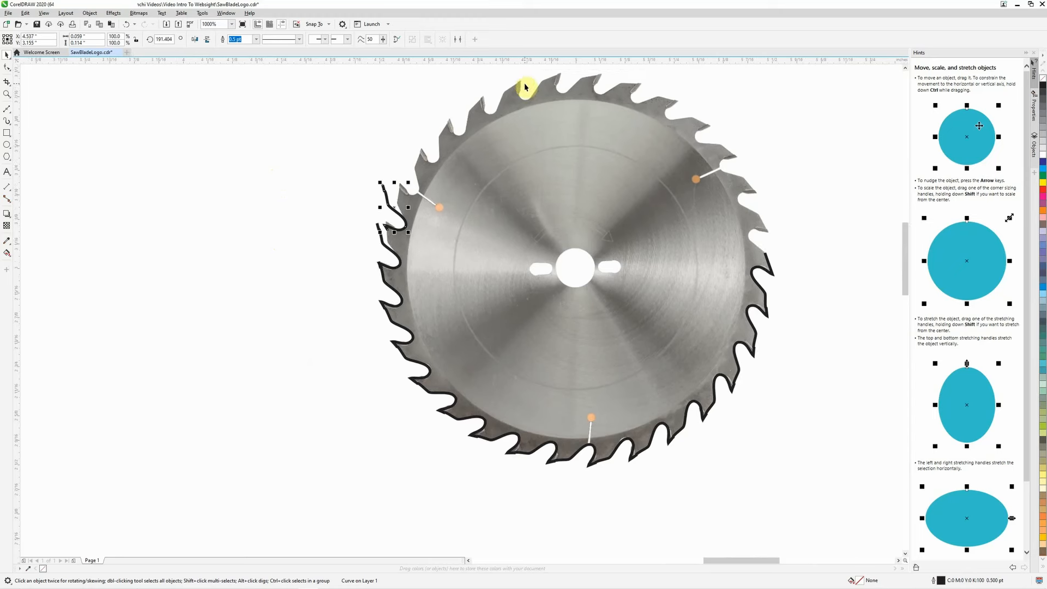
pyautogui.click(8, 12)
pyautogui.click(28, 94)
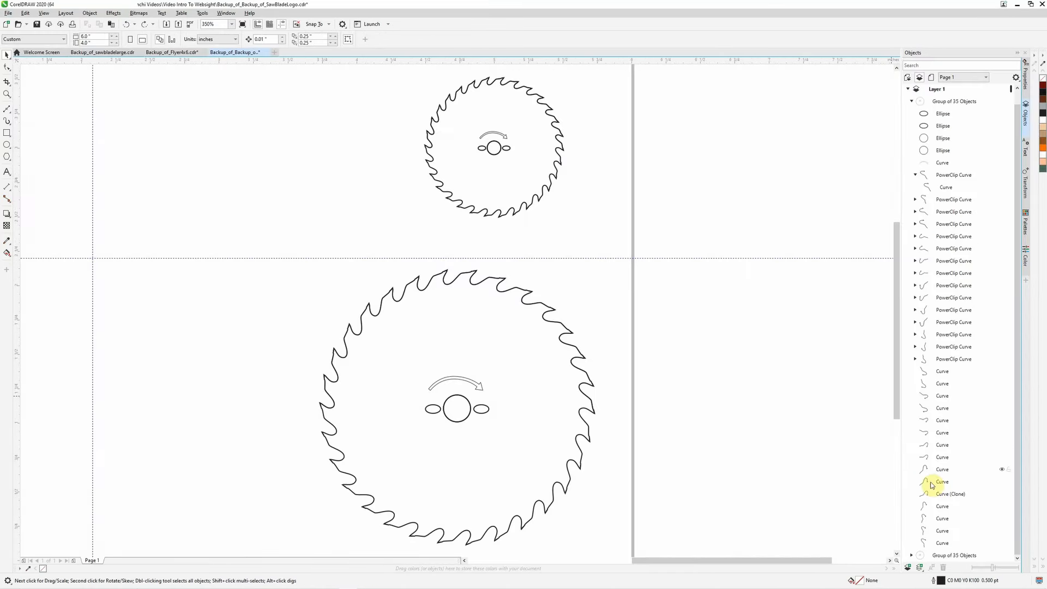
# Select the 15 plain tooth curves, including the clone, that form the lower half of the large blade group
pyautogui.click(924, 543)
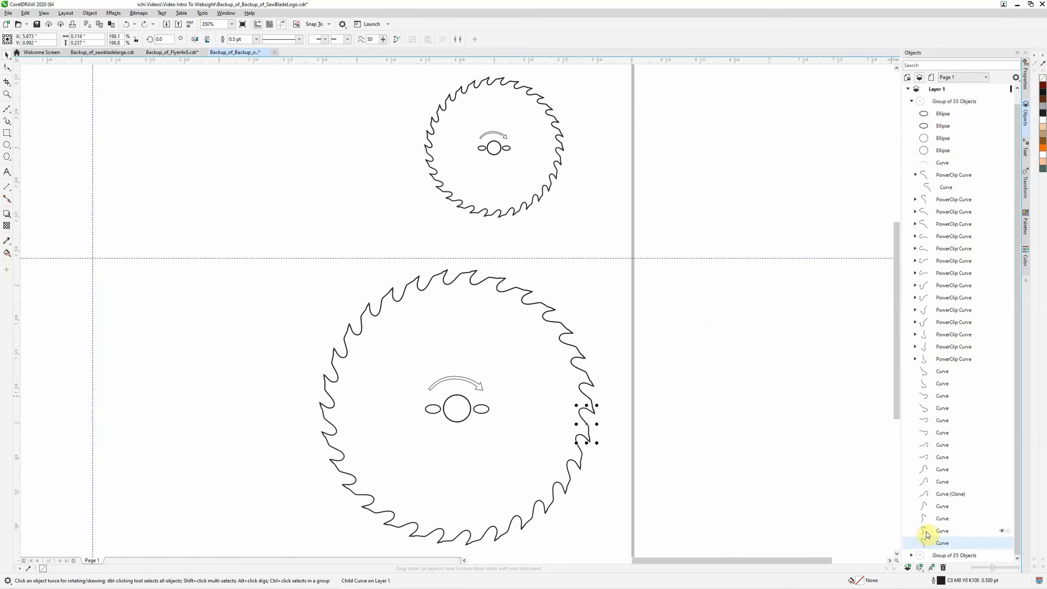
pyautogui.keyDown('ctrl'); pyautogui.click(927, 532); pyautogui.keyUp('ctrl')
pyautogui.keyDown('ctrl'); pyautogui.click(924, 518); pyautogui.keyUp('ctrl')
pyautogui.keyDown('ctrl'); pyautogui.click(925, 507); pyautogui.keyUp('ctrl')
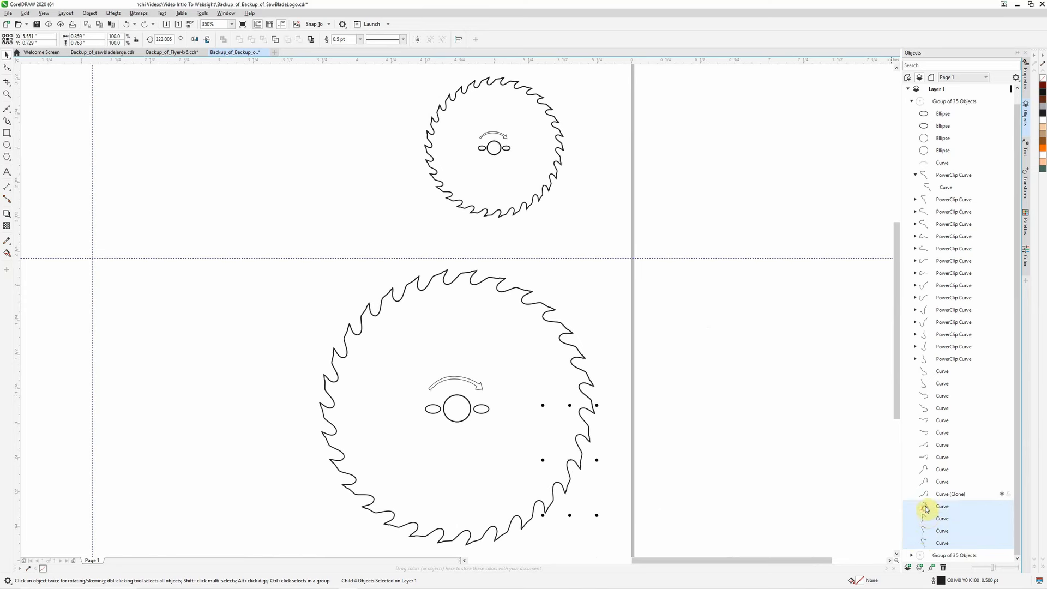
pyautogui.keyDown('ctrl'); pyautogui.click(924, 494); pyautogui.keyUp('ctrl')
pyautogui.keyDown('ctrl'); pyautogui.click(925, 482); pyautogui.keyUp('ctrl')
pyautogui.keyDown('ctrl'); pyautogui.click(925, 468); pyautogui.keyUp('ctrl')
pyautogui.keyDown('ctrl'); pyautogui.click(924, 458); pyautogui.keyUp('ctrl')
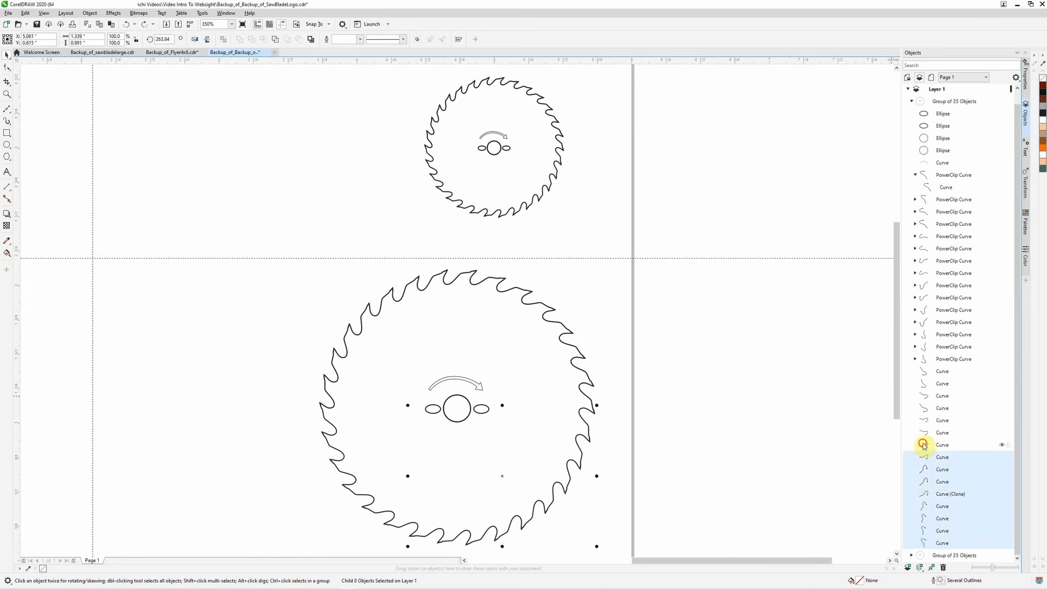
pyautogui.keyDown('ctrl'); pyautogui.click(924, 444); pyautogui.keyUp('ctrl')
pyautogui.keyDown('ctrl'); pyautogui.click(924, 433); pyautogui.keyUp('ctrl')
pyautogui.keyDown('ctrl'); pyautogui.click(922, 420); pyautogui.keyUp('ctrl')
pyautogui.keyDown('ctrl'); pyautogui.click(922, 408); pyautogui.keyUp('ctrl')
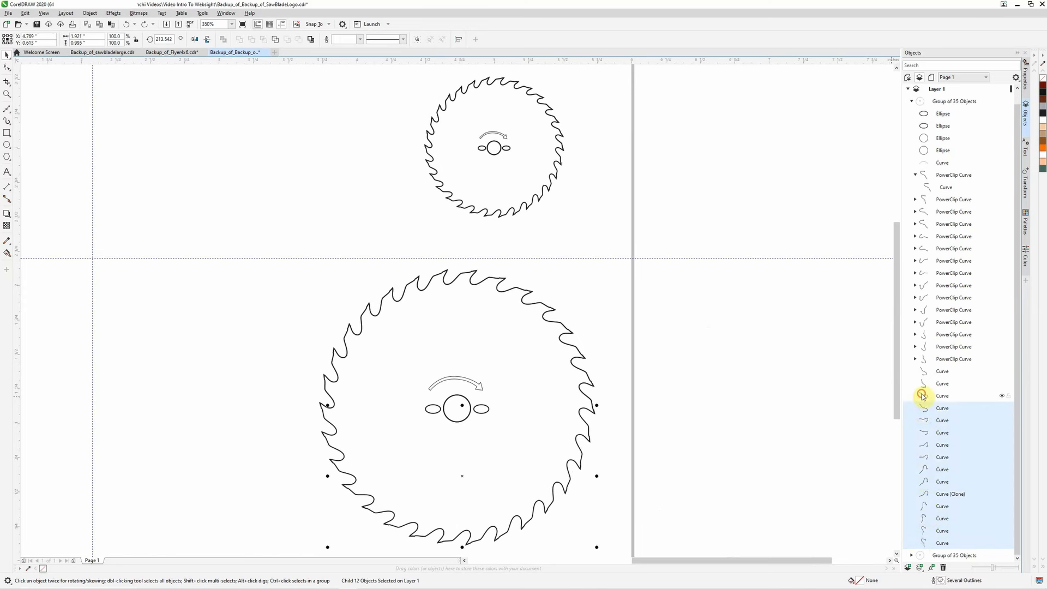
pyautogui.keyDown('ctrl'); pyautogui.click(922, 396); pyautogui.keyUp('ctrl')
pyautogui.keyDown('ctrl'); pyautogui.click(922, 383); pyautogui.keyUp('ctrl')
pyautogui.keyDown('ctrl'); pyautogui.click(922, 371); pyautogui.keyUp('ctrl')
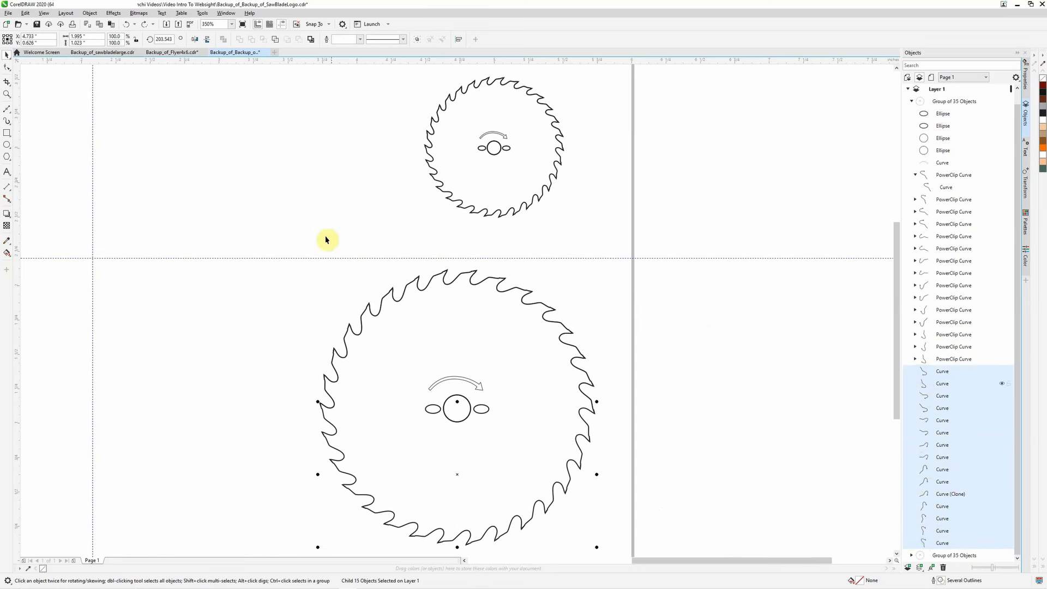
# Copy and paste the 15 selected tooth curves and move the pasted half ring onto the guideline intersection
pyautogui.click(24, 14)
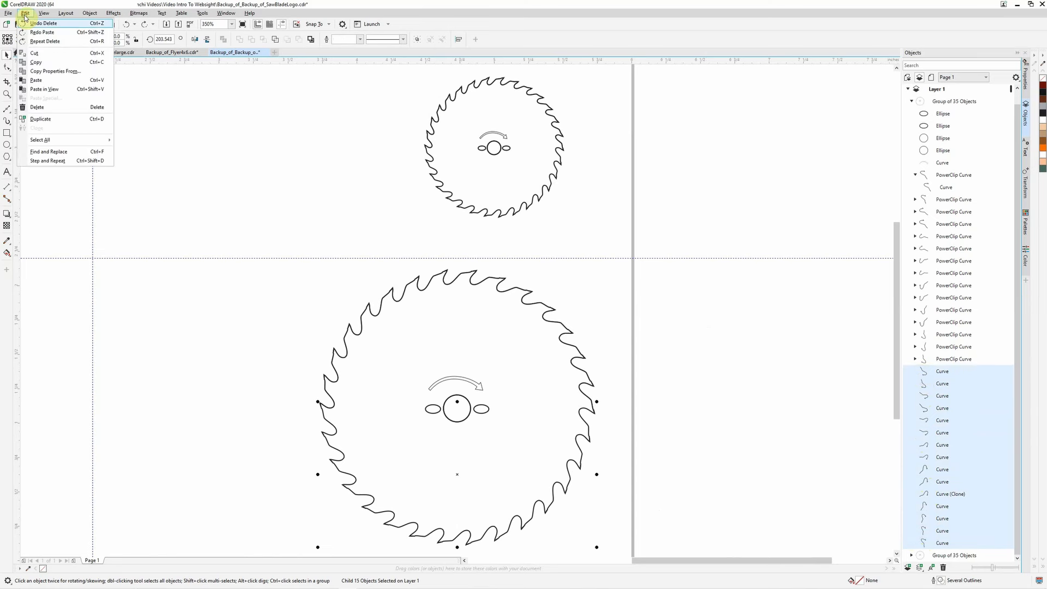
pyautogui.click(33, 63)
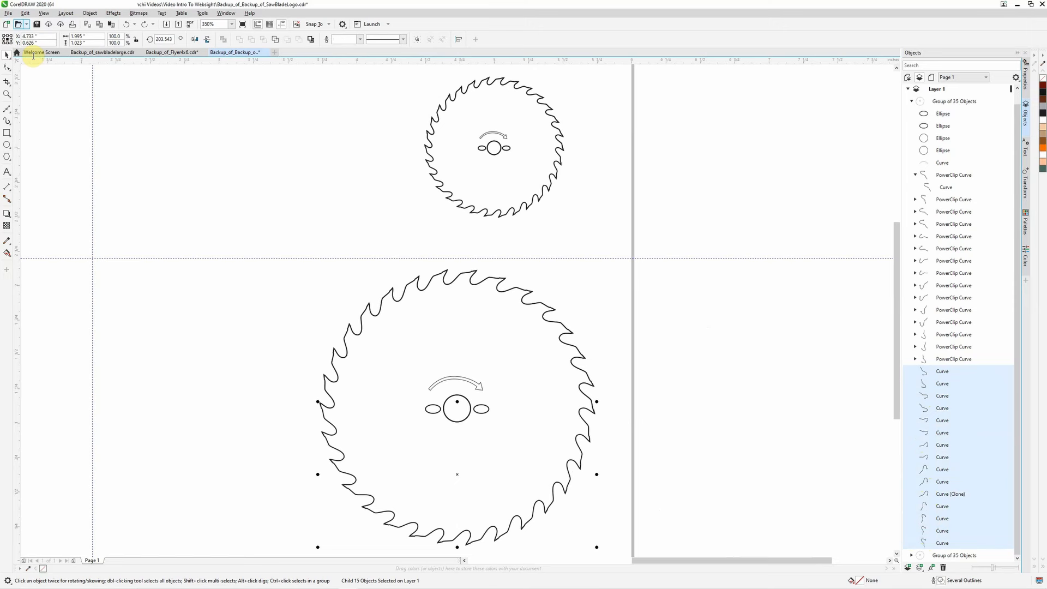
pyautogui.click(24, 14)
pyautogui.click(35, 82)
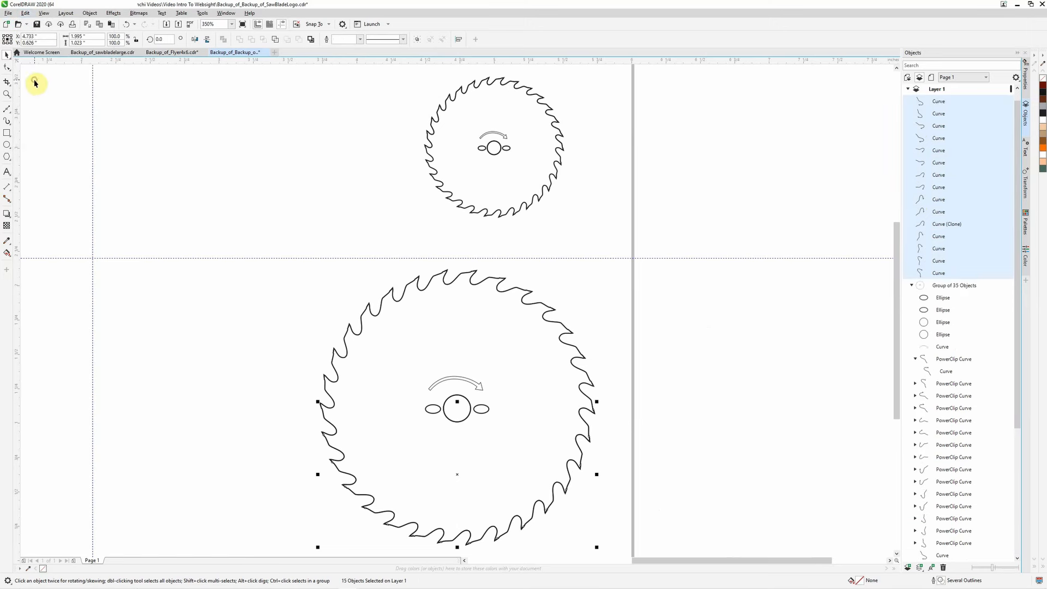
pyautogui.moveTo(456, 474); pyautogui.dragTo(94, 262)
pyautogui.scroll(-2, 114, 319)
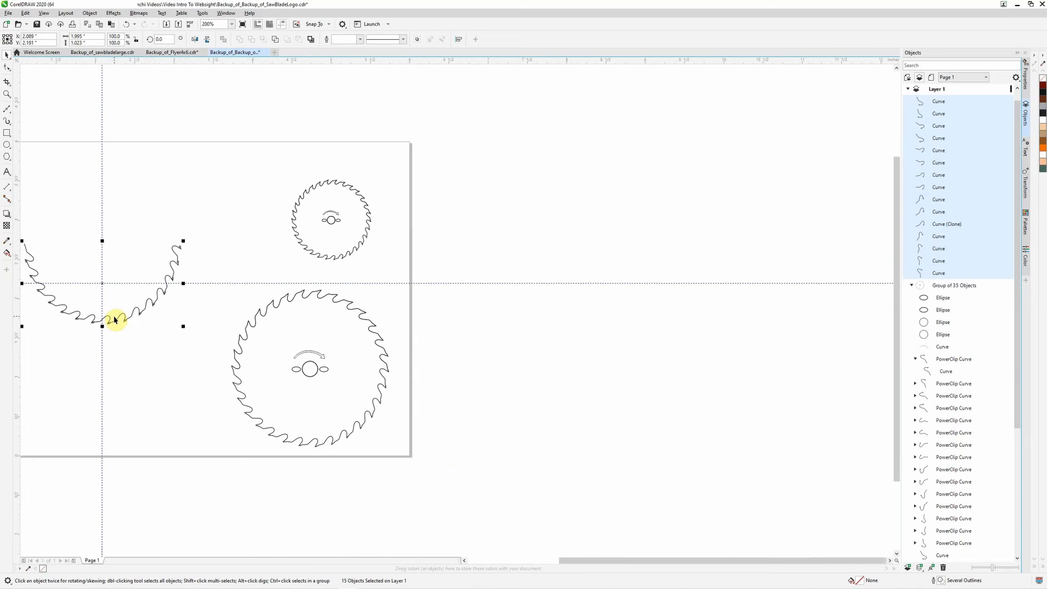
pyautogui.scroll(2, 124, 304)
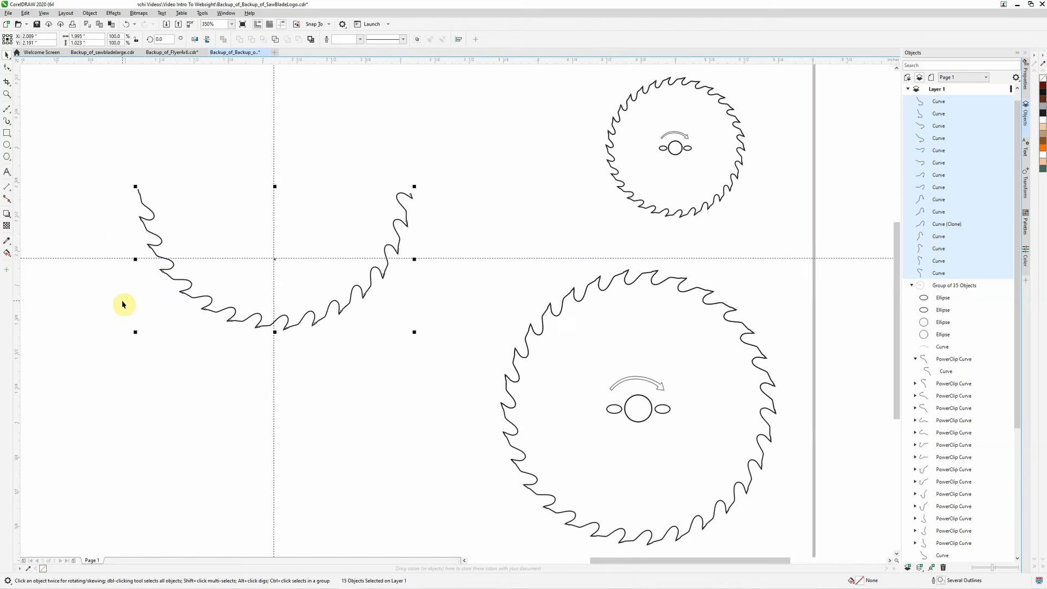
# Group the 15 pasted tooth curves
pyautogui.click(25, 13)
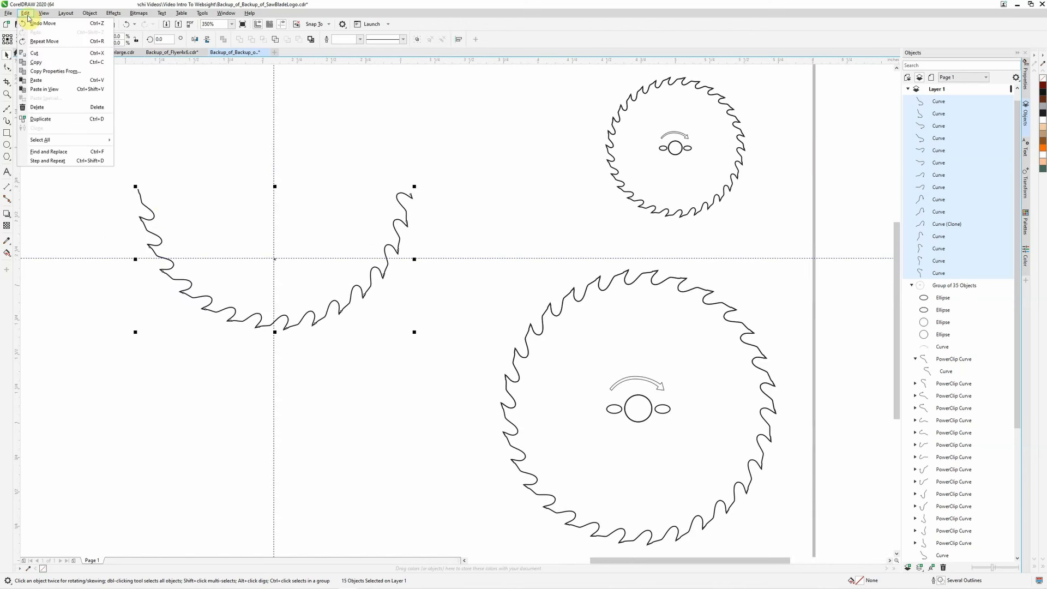
pyautogui.moveTo(90, 13)
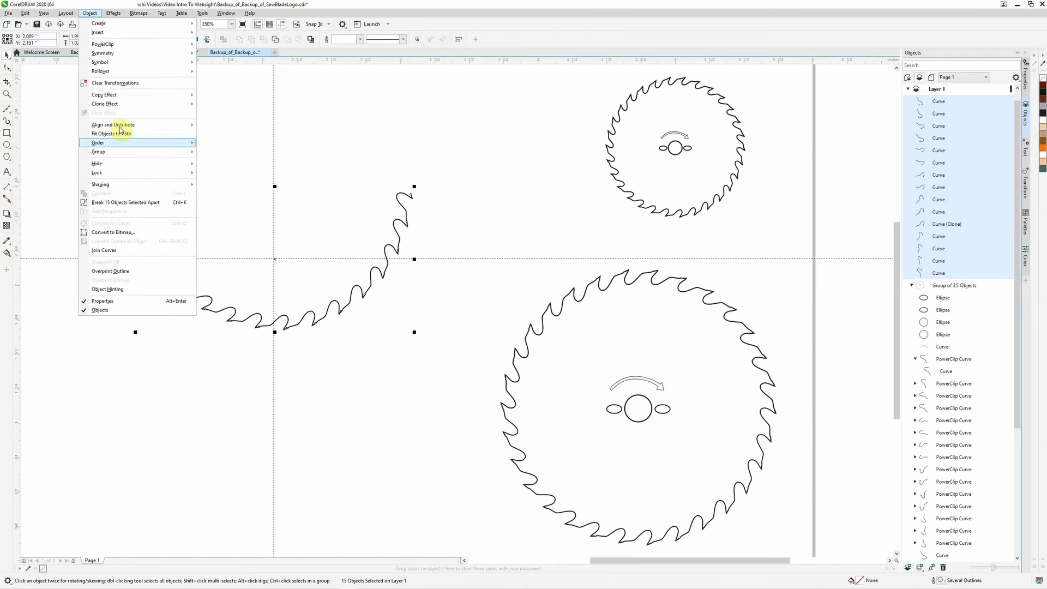
pyautogui.click(214, 154)
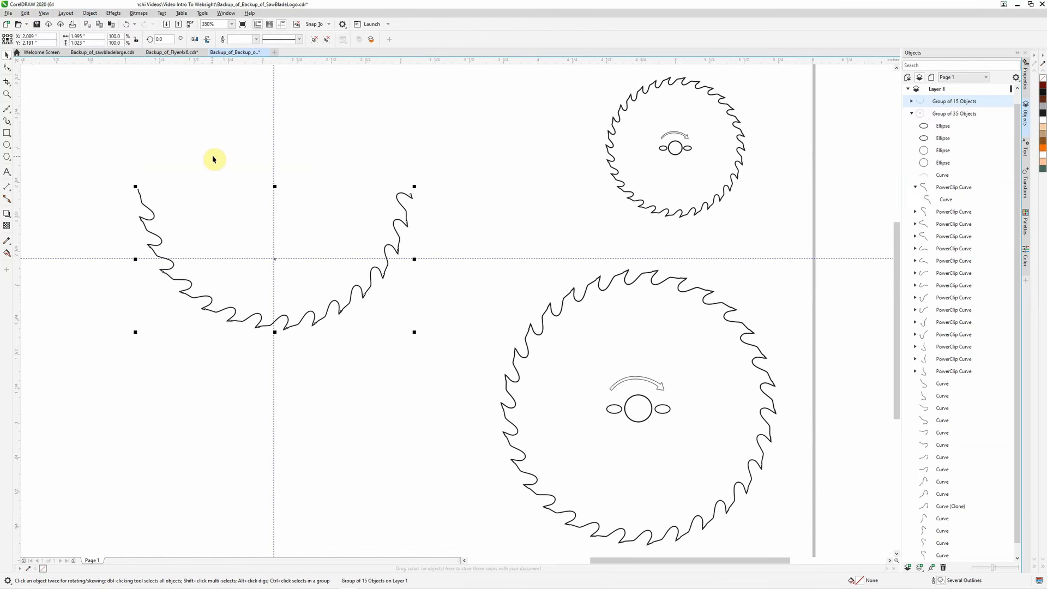
# Copy and paste the grouped half ring and rotate the pasted group by 180 degrees
pyautogui.click(26, 14)
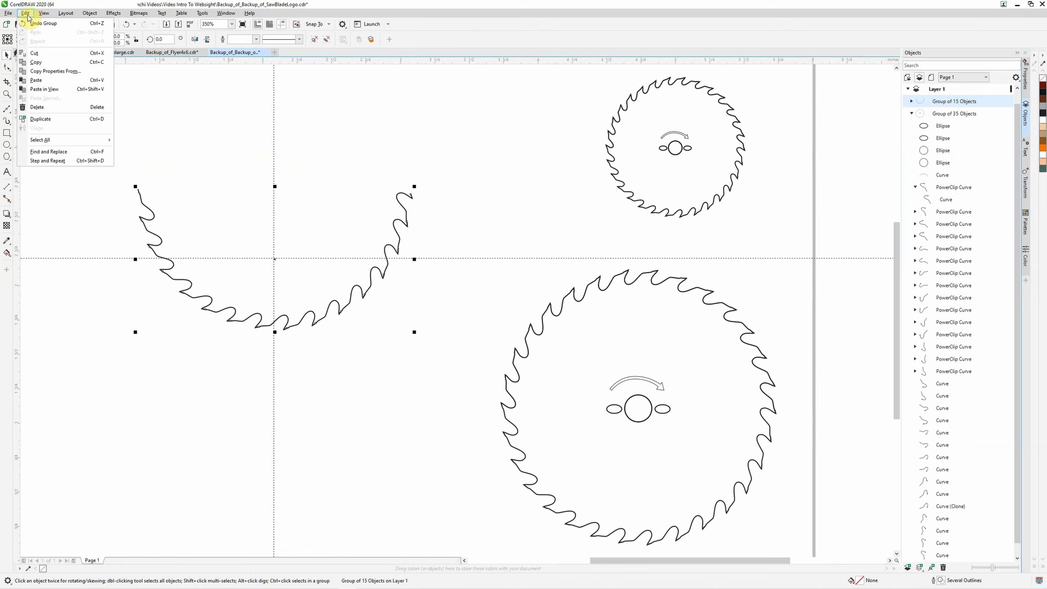
pyautogui.click(35, 60)
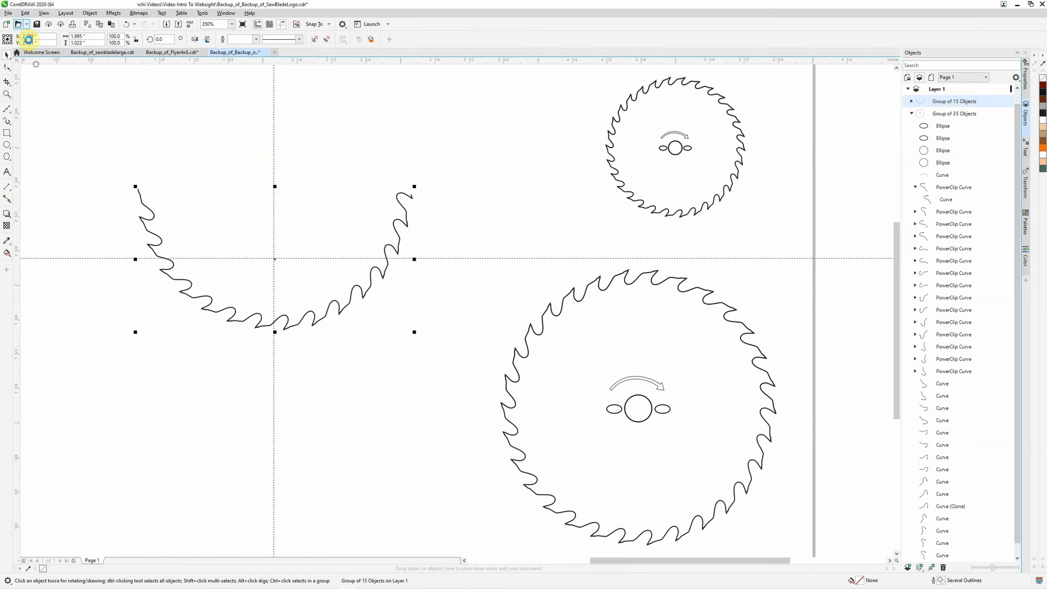
pyautogui.click(26, 13)
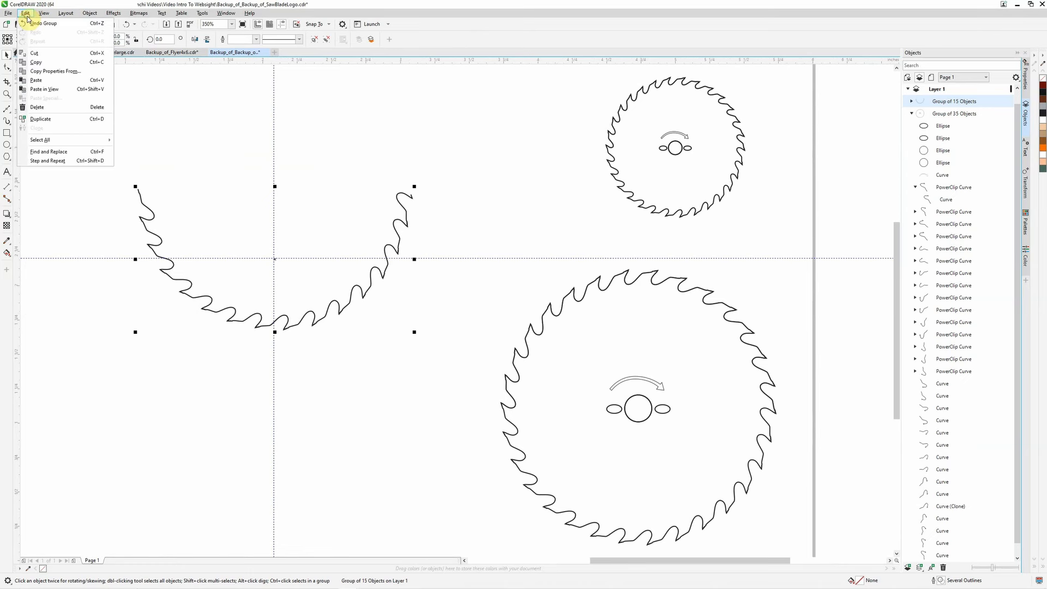
pyautogui.click(31, 84)
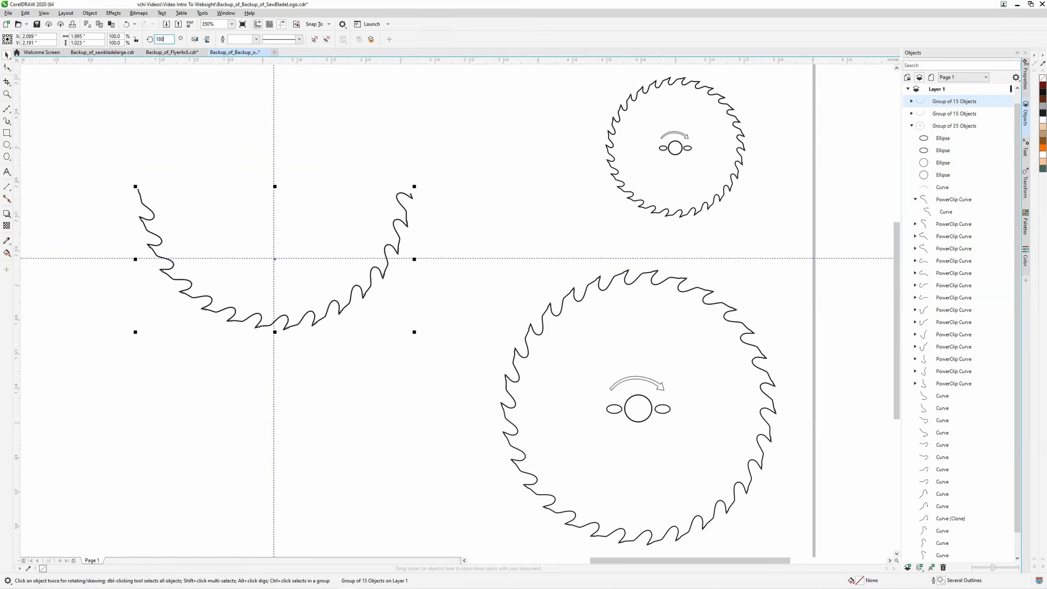
pyautogui.press('Return')
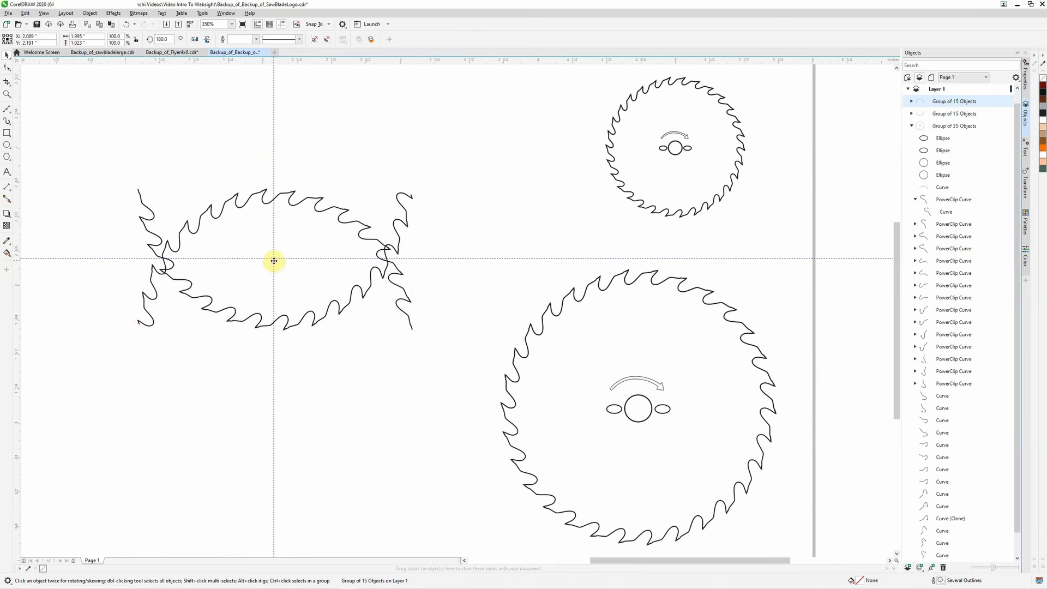
# Move the rotated half ring straight up to meet the lower half as a full blade outline, and deselect it
pyautogui.moveTo(274, 261); pyautogui.dragTo(272, 133)
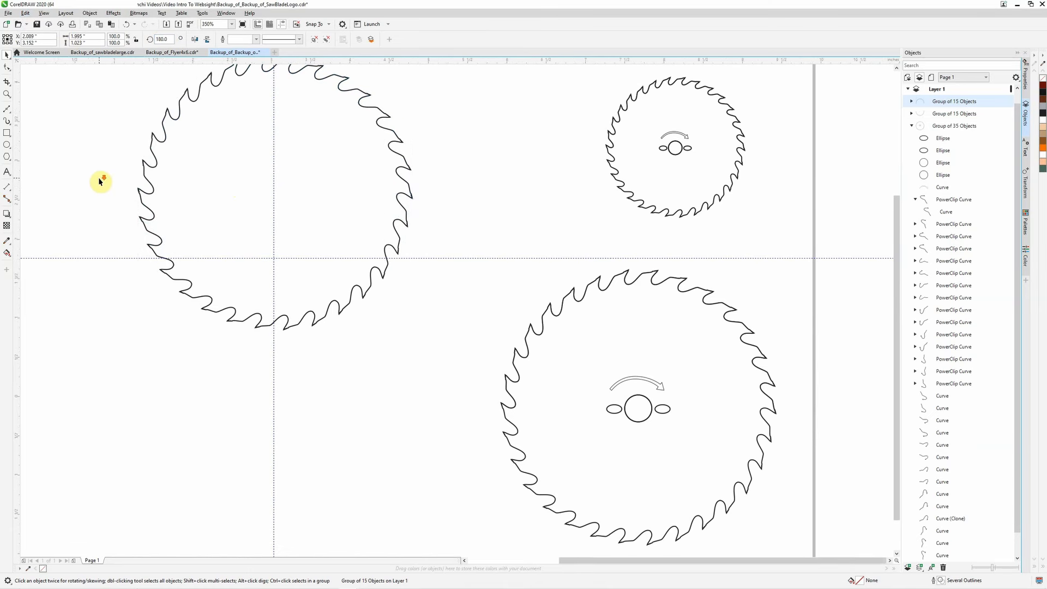
pyautogui.scroll(-1, 104, 179)
pyautogui.scroll(2, 88, 93)
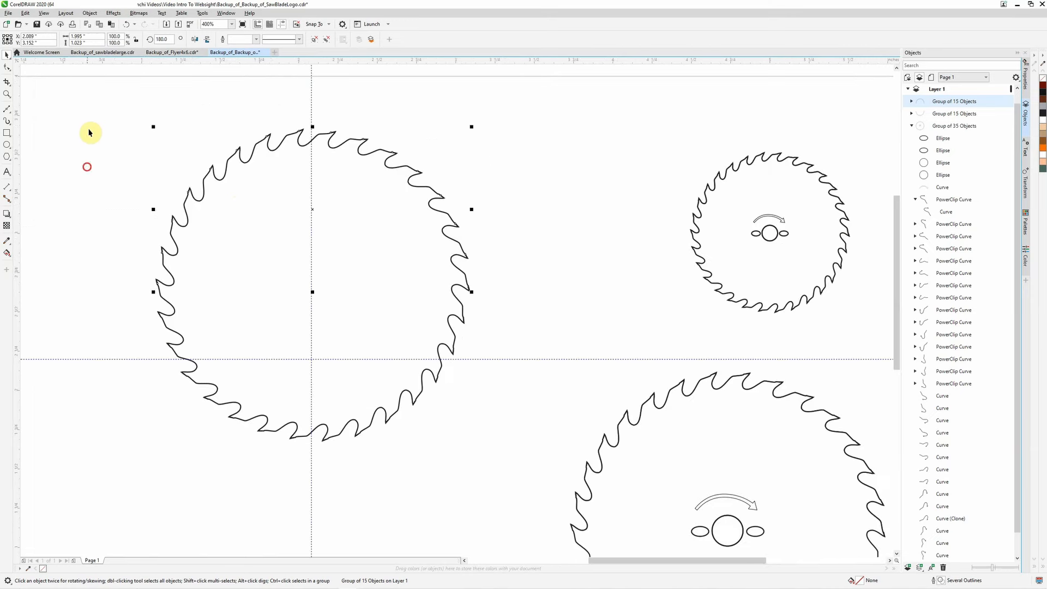
pyautogui.click(87, 167)
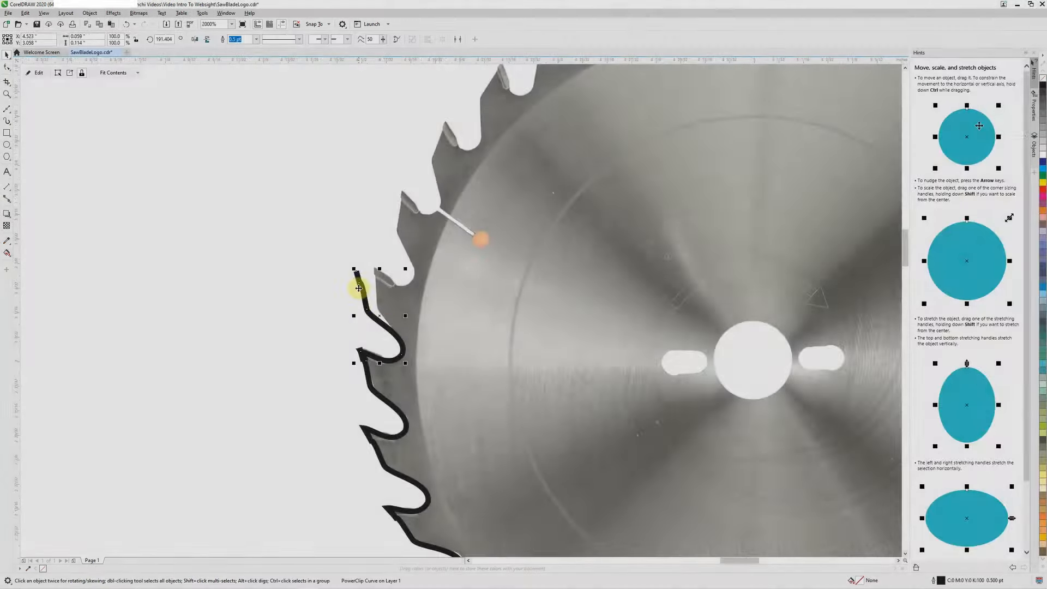
# In SawBladeLogo.cdr, rotate the uppermost tooth outline to about 179 degrees and fit it to its photographed tooth
pyautogui.scroll(2, 421, 285)
pyautogui.moveTo(382, 257); pyautogui.dragTo(437, 276)
pyautogui.click(443, 433)
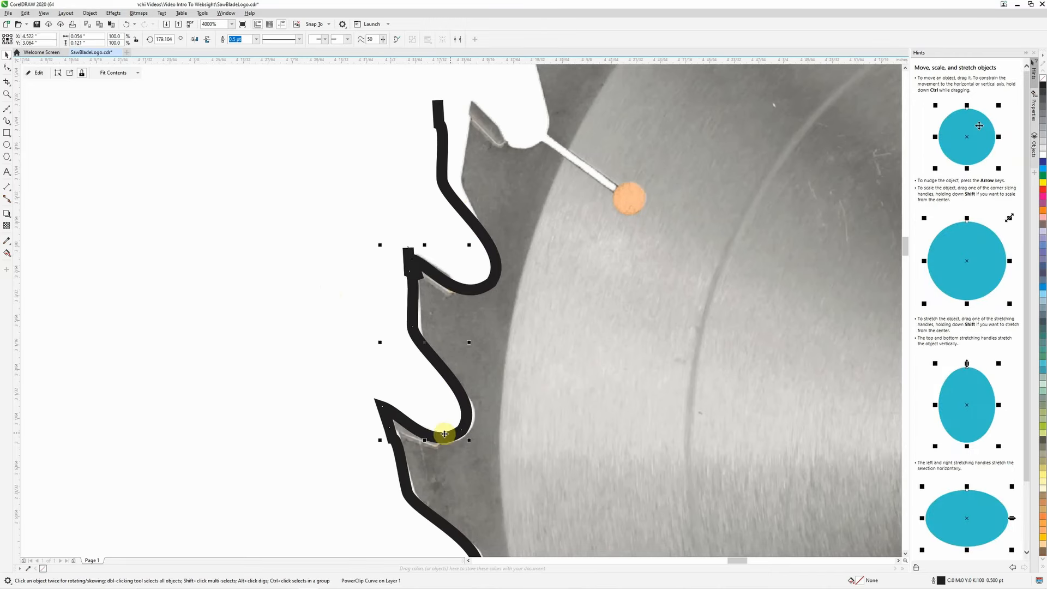
# Copy the tooth outline to the next tooth clockwise, rotate it to about 167 degrees and fit it to the photo
pyautogui.scroll(-1, 507, 191)
pyautogui.moveTo(443, 433); pyautogui.dragTo(506, 152)
pyautogui.scroll(1, 431, 133)
pyautogui.click(514, 213)
pyautogui.click(515, 213)
pyautogui.click(556, 325)
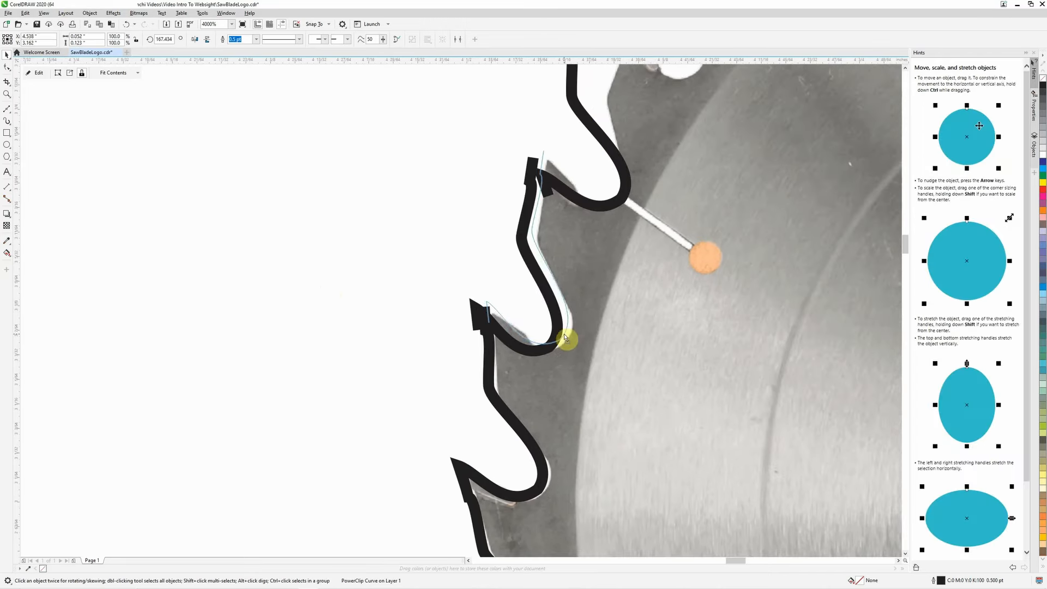
pyautogui.moveTo(564, 339); pyautogui.dragTo(572, 334)
pyautogui.scroll(2, 495, 308)
pyautogui.moveTo(508, 332); pyautogui.dragTo(507, 342)
pyautogui.scroll(-2, 527, 349)
pyautogui.scroll(-1, 594, 172)
pyautogui.scroll(1, 558, 137)
# Rotate the following tooth outline to about 155 degrees and move it onto its photographed tooth beside the left orange dot
pyautogui.click(630, 155)
pyautogui.click(630, 155)
pyautogui.moveTo(601, 81); pyautogui.dragTo(628, 77)
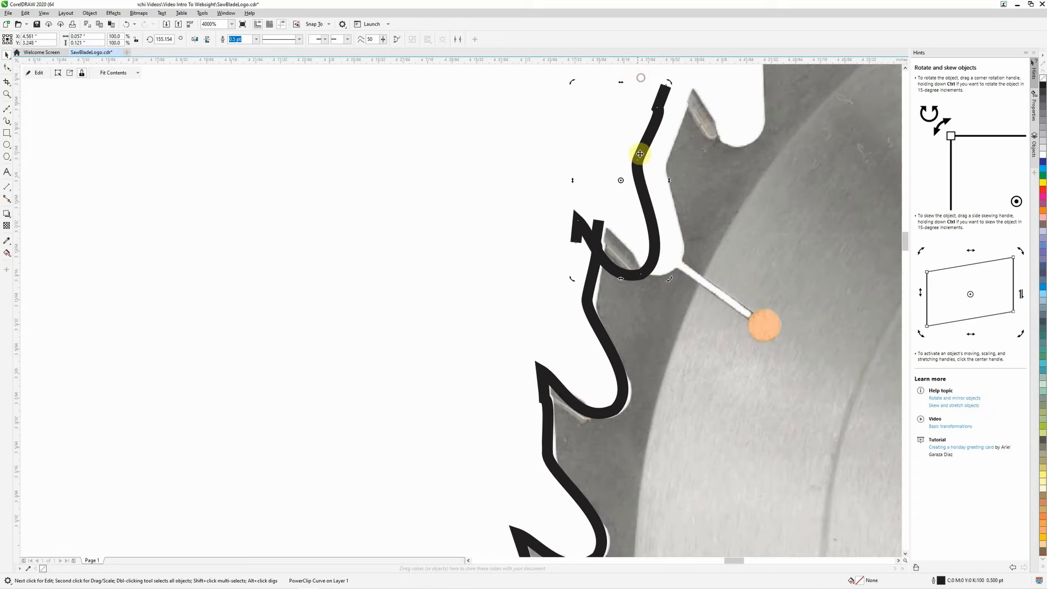
pyautogui.click(641, 157)
pyautogui.moveTo(652, 265); pyautogui.dragTo(678, 267)
pyautogui.scroll(1, 617, 239)
pyautogui.moveTo(613, 239); pyautogui.dragTo(607, 235)
pyautogui.scroll(1, 600, 235)
pyautogui.scroll(-3, 540, 325)
# Place a copy of the outline on the next tooth clockwise, rotate it to about 144 degrees and align its ends
pyautogui.moveTo(569, 329); pyautogui.dragTo(670, 211)
pyautogui.click(579, 331)
pyautogui.hotkey('ctrl', 'z')
pyautogui.scroll(1, 601, 225)
pyautogui.click(636, 257)
pyautogui.click(636, 256)
pyautogui.moveTo(562, 132); pyautogui.dragTo(585, 133)
pyautogui.click(638, 273)
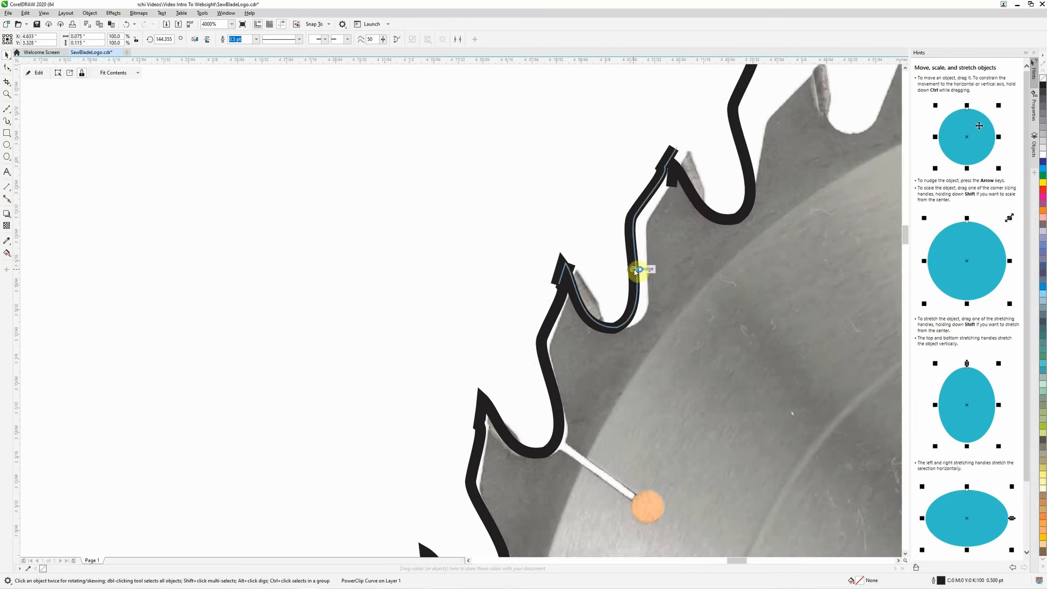
pyautogui.moveTo(638, 274); pyautogui.dragTo(645, 271)
pyautogui.scroll(1, 610, 272)
pyautogui.moveTo(561, 302); pyautogui.dragTo(561, 294)
pyautogui.scroll(-2, 561, 294)
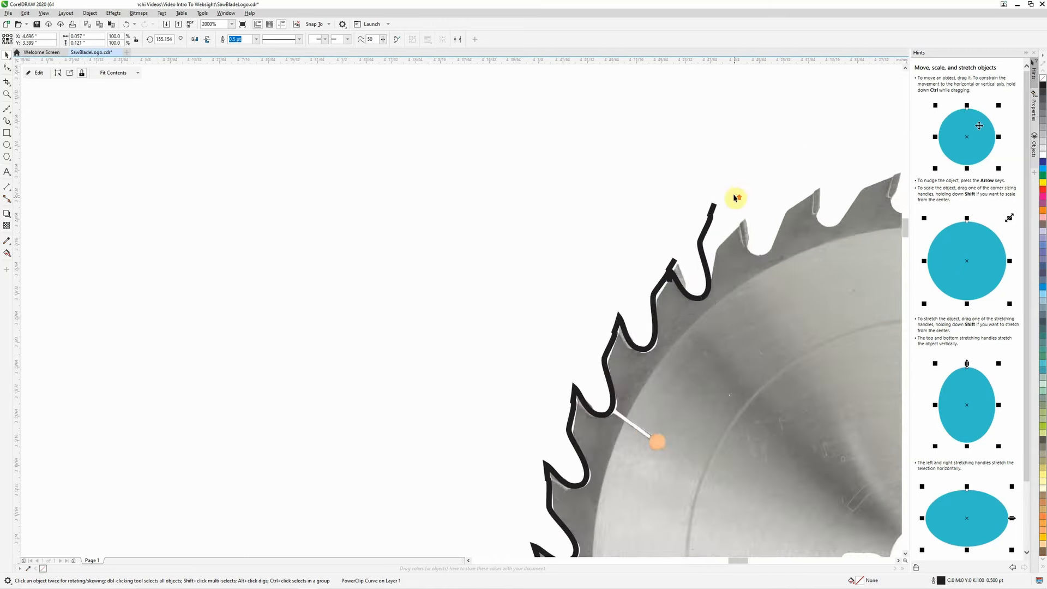
# Rotate the next tooth outline to about 130 degrees, fit it to its tooth and place a copy further along the rim
pyautogui.scroll(1, 737, 199)
pyautogui.doubleClick(688, 230)
pyautogui.moveTo(593, 201); pyautogui.dragTo(645, 201)
pyautogui.click(661, 365)
pyautogui.moveTo(661, 366); pyautogui.dragTo(797, 271)
pyautogui.scroll(-1, 594, 332)
pyautogui.rightClick(798, 271)
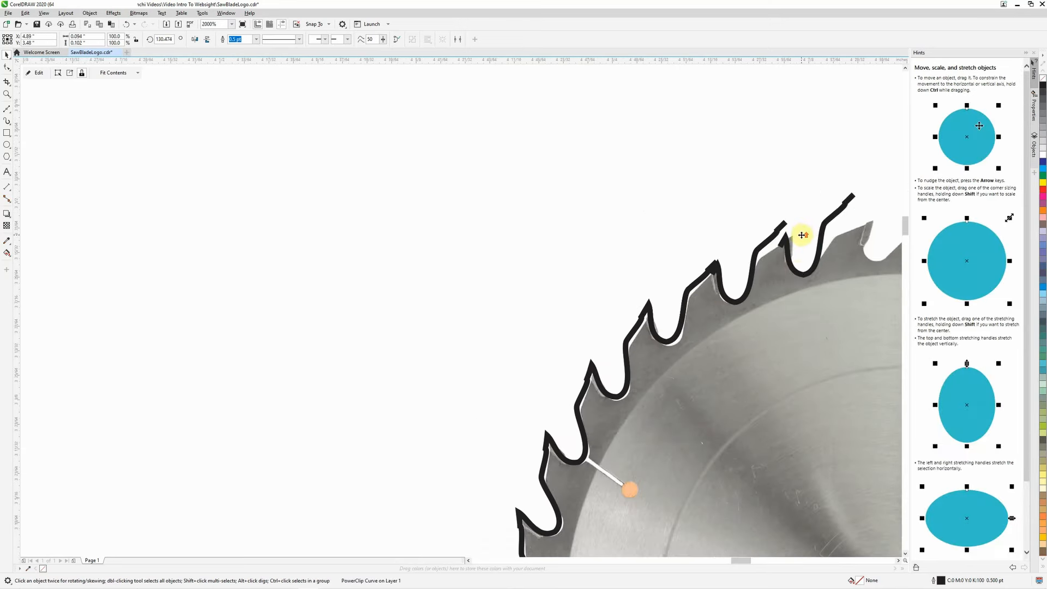
# Rotate the next tooth outline on the blade's upper-left rim to about 121 degrees and fit it against its neighbour
pyautogui.scroll(1, 801, 233)
pyautogui.moveTo(740, 560); pyautogui.dragTo(747, 561)
pyautogui.doubleClick(397, 288)
pyautogui.moveTo(464, 205); pyautogui.dragTo(478, 218)
pyautogui.scroll(1, 332, 311)
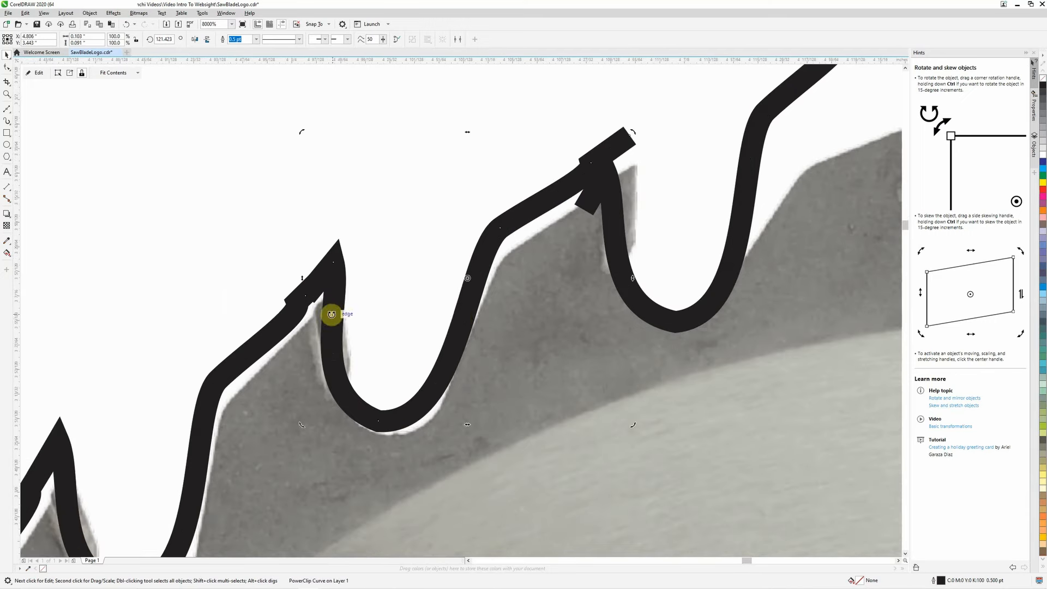
pyautogui.click(460, 322)
pyautogui.scroll(1, 402, 348)
pyautogui.scroll(-2, 402, 348)
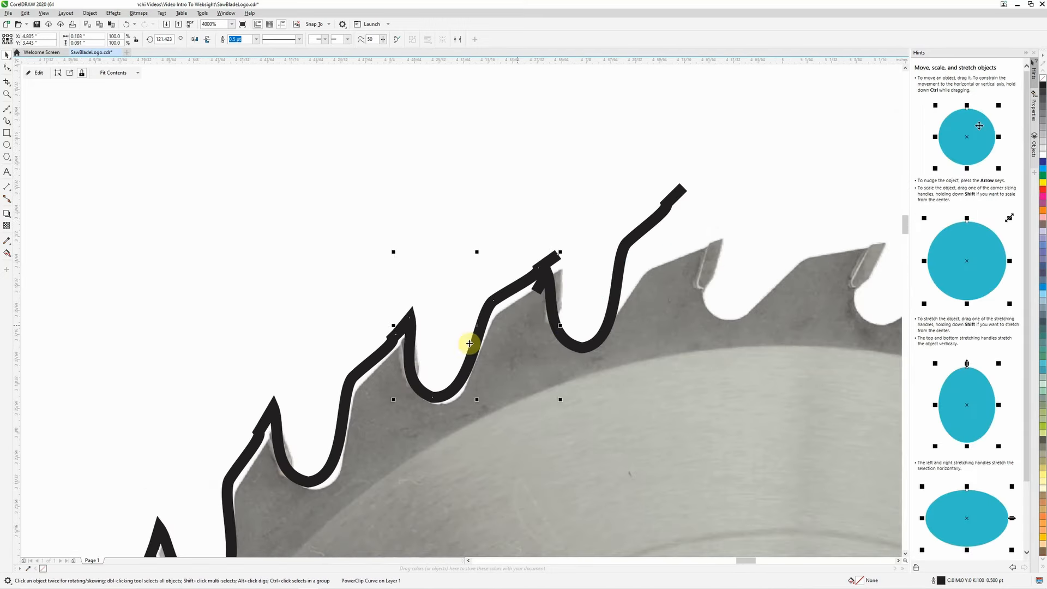
# Place the next tooth outline clockwise, rotated to about 110 degrees, so it joins the previous outline's tip
pyautogui.click(468, 343)
pyautogui.moveTo(713, 214); pyautogui.dragTo(593, 340)
pyautogui.scroll(2, 538, 296)
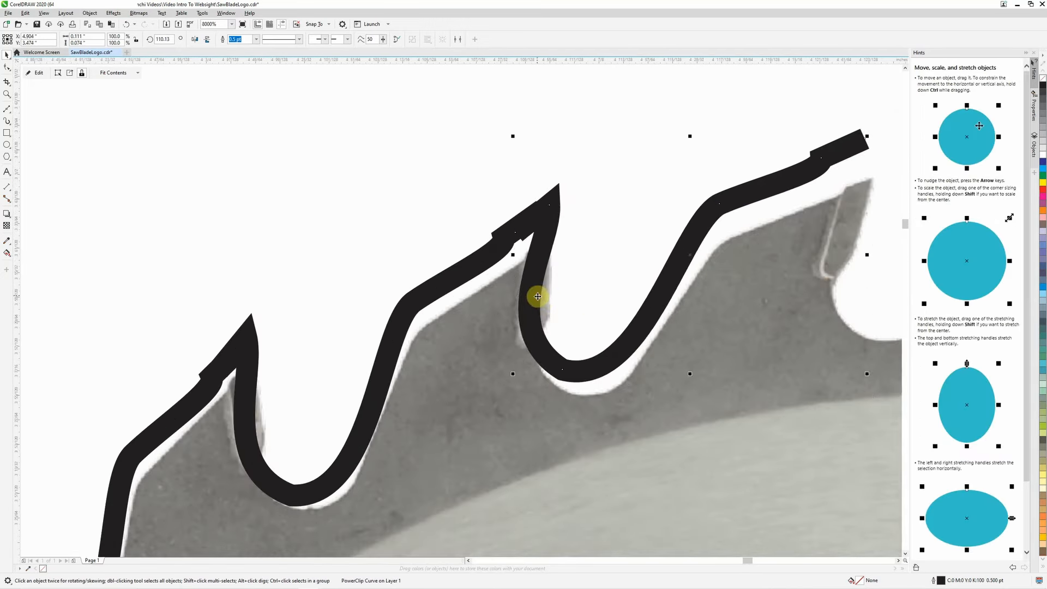
pyautogui.scroll(-4, 542, 316)
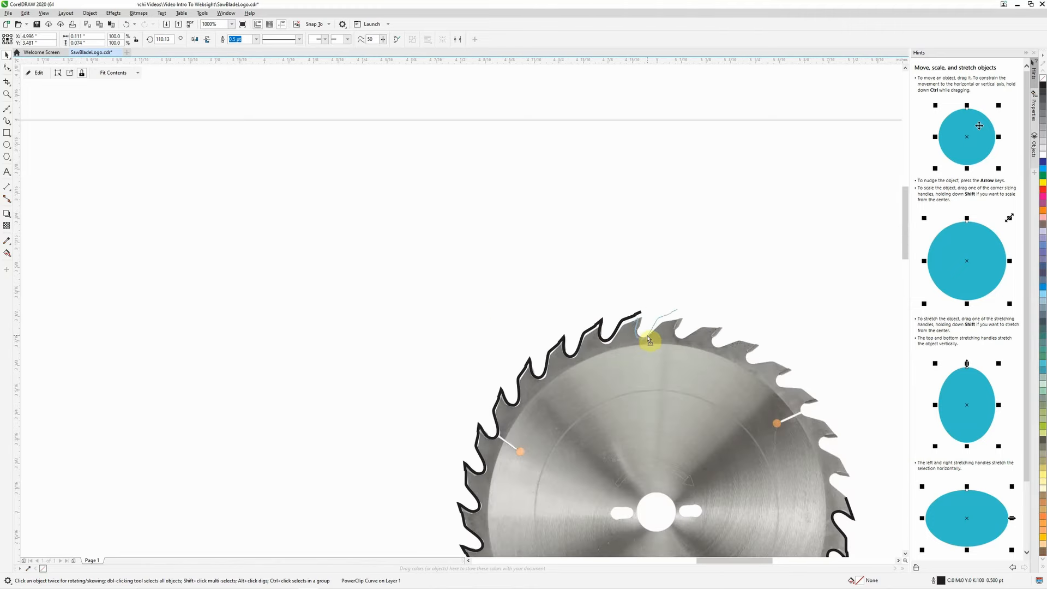
# Fit copies of the outline to the next two teeth at the blade's top, rotated to about 96 and 82 degrees
pyautogui.scroll(2, 677, 342)
pyautogui.click(727, 325)
pyautogui.scroll(1, 636, 362)
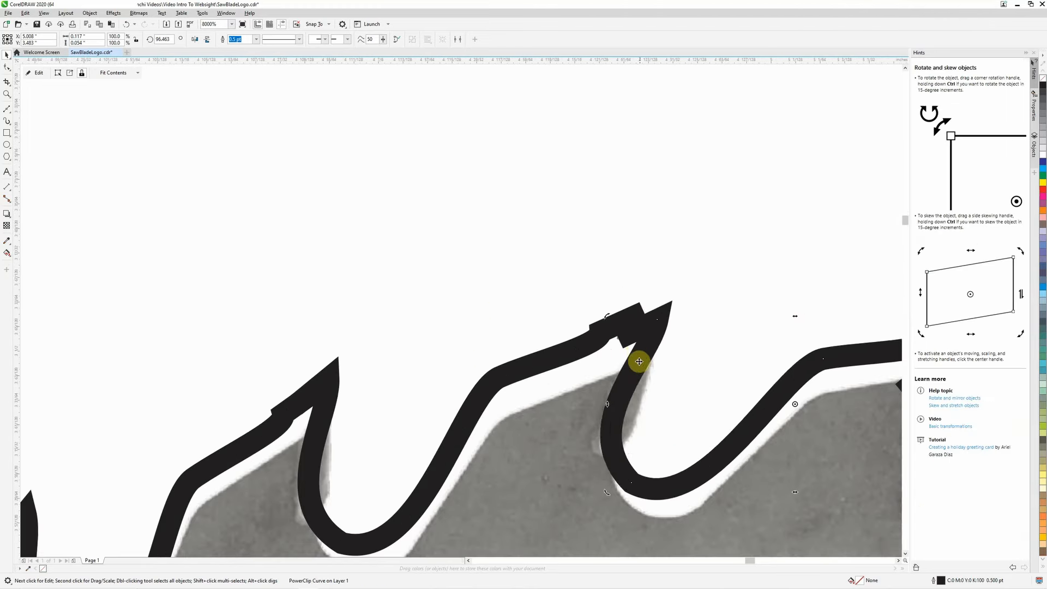
pyautogui.click(633, 356)
pyautogui.scroll(-2, 632, 354)
pyautogui.scroll(1, 872, 382)
pyautogui.click(889, 338)
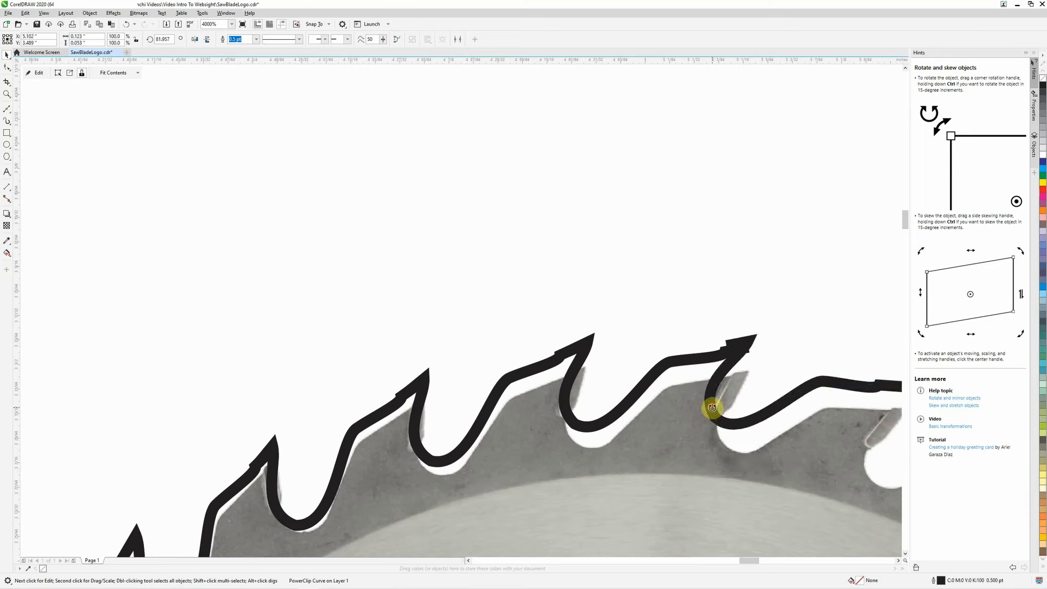
pyautogui.click(765, 359)
pyautogui.scroll(-1, 713, 358)
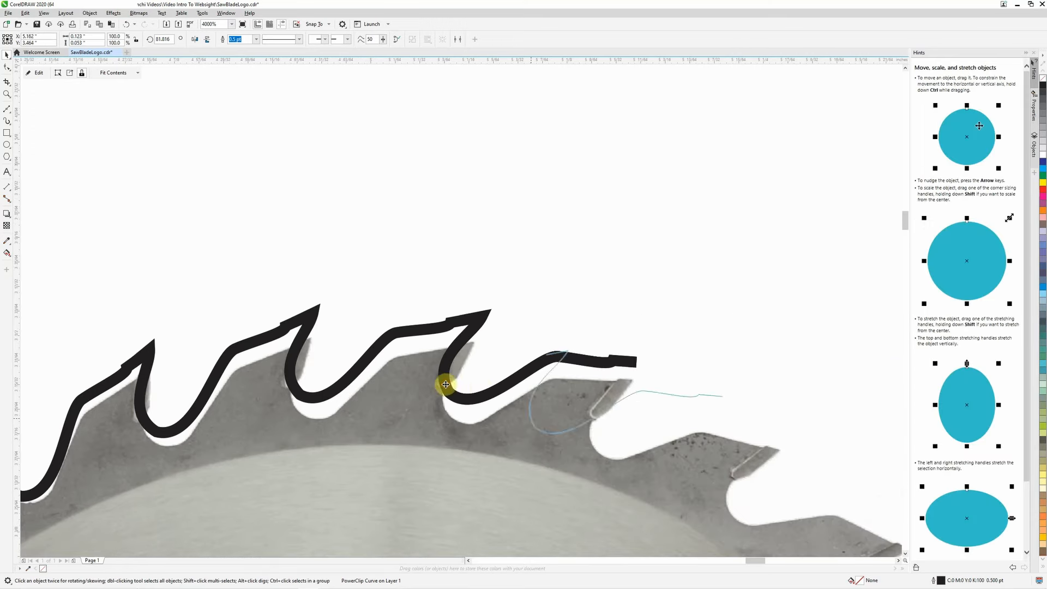
# Rotate the next tooth outline past the blade's top to about 70 degrees and join it to the previous tip
pyautogui.scroll(1, 543, 418)
pyautogui.click(790, 393)
pyautogui.scroll(1, 631, 362)
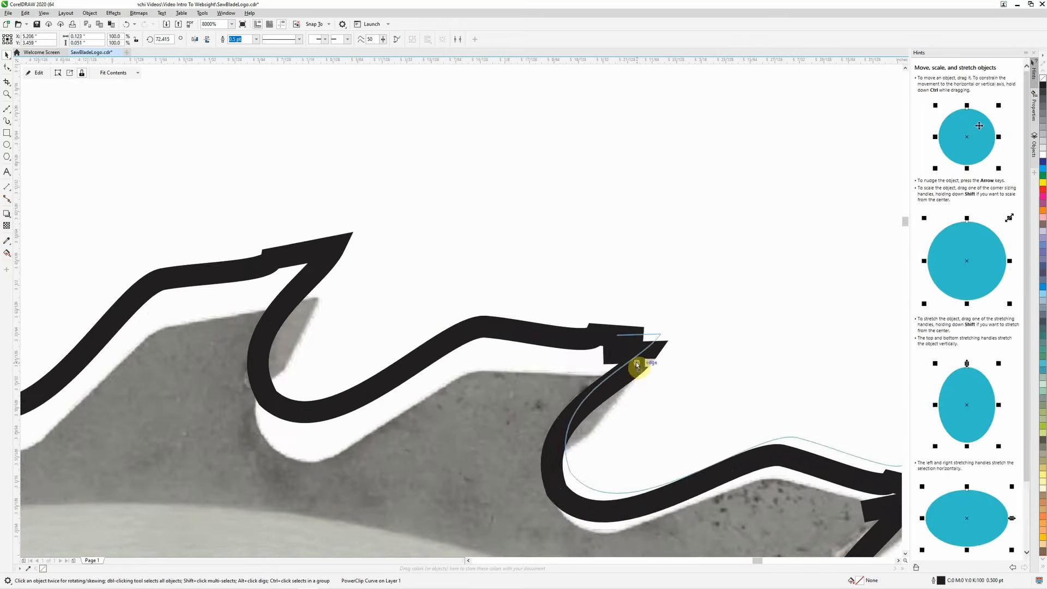
pyautogui.click(561, 327)
pyautogui.click(613, 369)
pyautogui.scroll(-2, 795, 468)
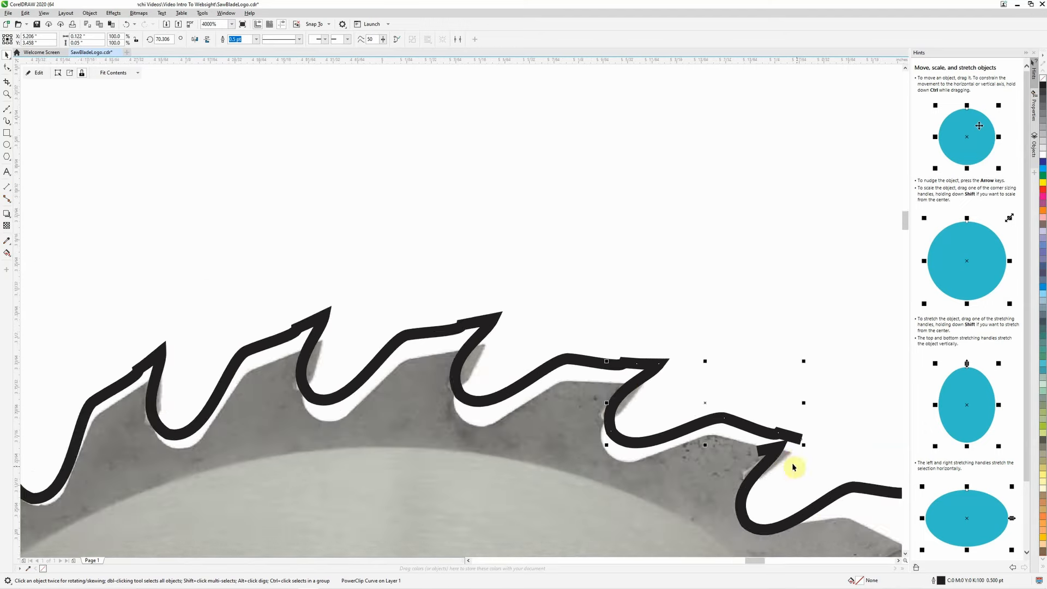
# Rotate the following tooth outline on the upper-right rim to about 59 degrees and join it to its neighbour
pyautogui.click(796, 469)
pyautogui.scroll(3, 771, 444)
pyautogui.click(608, 421)
pyautogui.click(542, 355)
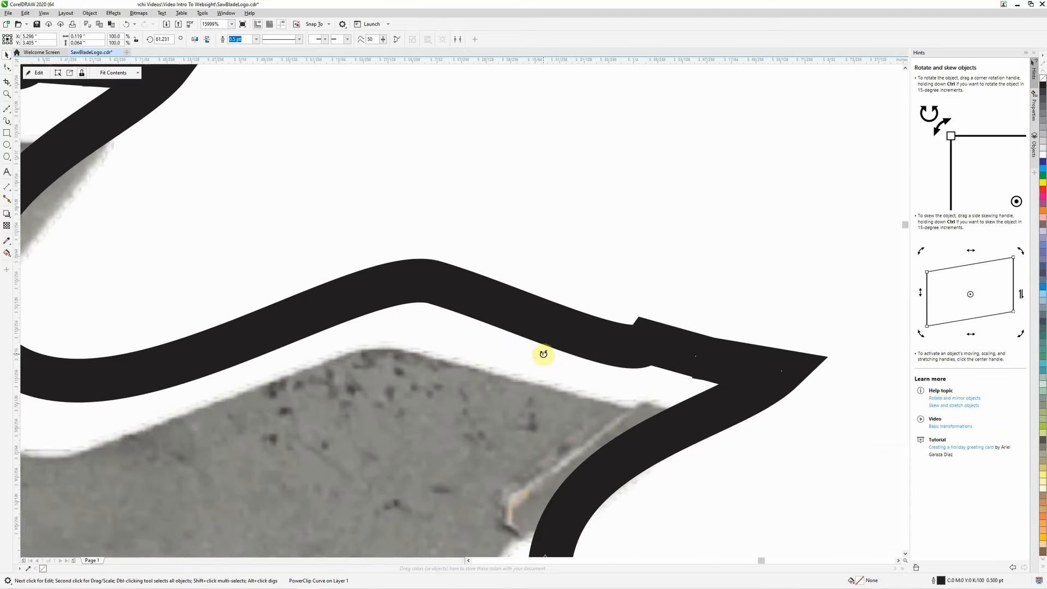
pyautogui.click(653, 424)
pyautogui.scroll(-4, 708, 500)
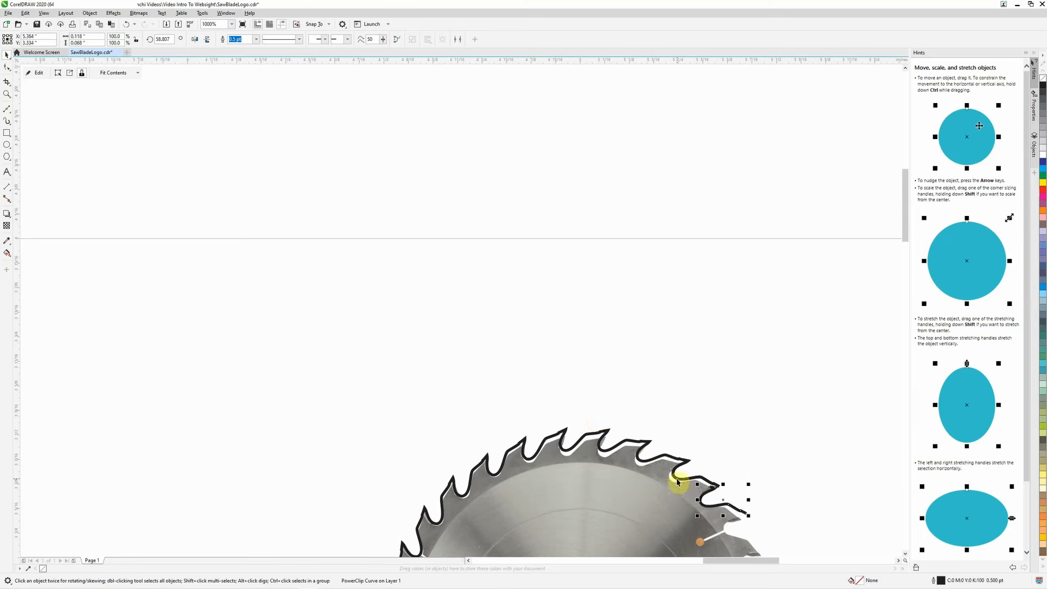
# Rotate the next tooth outline on the upper-right rim to about 44 degrees and move it to meet the previous tip
pyautogui.scroll(3, 731, 537)
pyautogui.click(588, 330)
pyautogui.click(588, 331)
pyautogui.moveTo(797, 409); pyautogui.dragTo(771, 453)
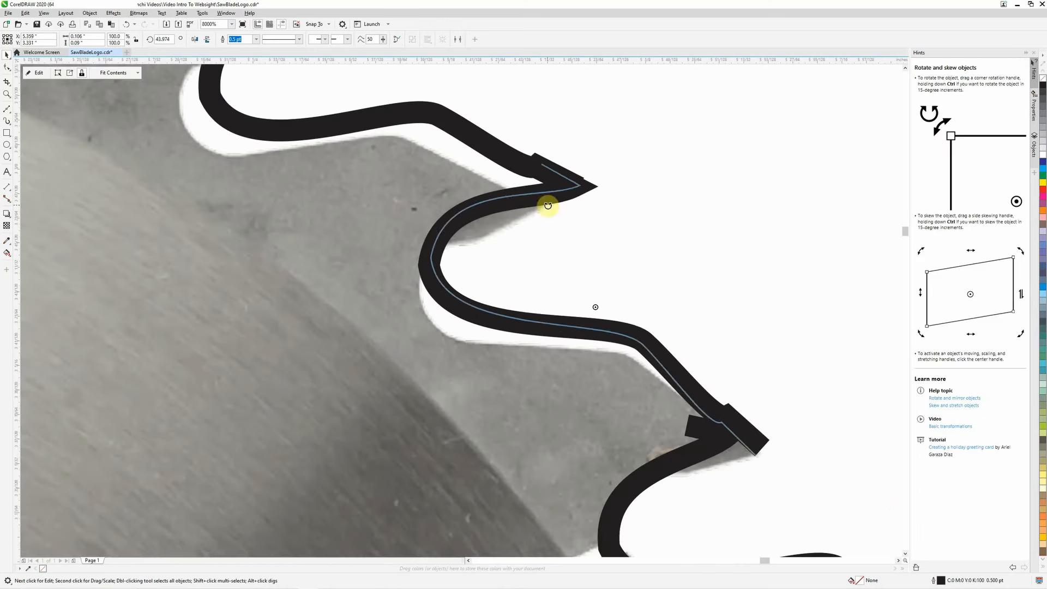
pyautogui.click(527, 212)
pyautogui.moveTo(525, 214); pyautogui.dragTo(526, 215)
# Rotate the tooth outline beside the right orange dot to about 33 degrees and fit it to its tooth
pyautogui.scroll(-1, 642, 404)
pyautogui.click(635, 440)
pyautogui.click(635, 440)
pyautogui.moveTo(622, 410); pyautogui.dragTo(663, 377)
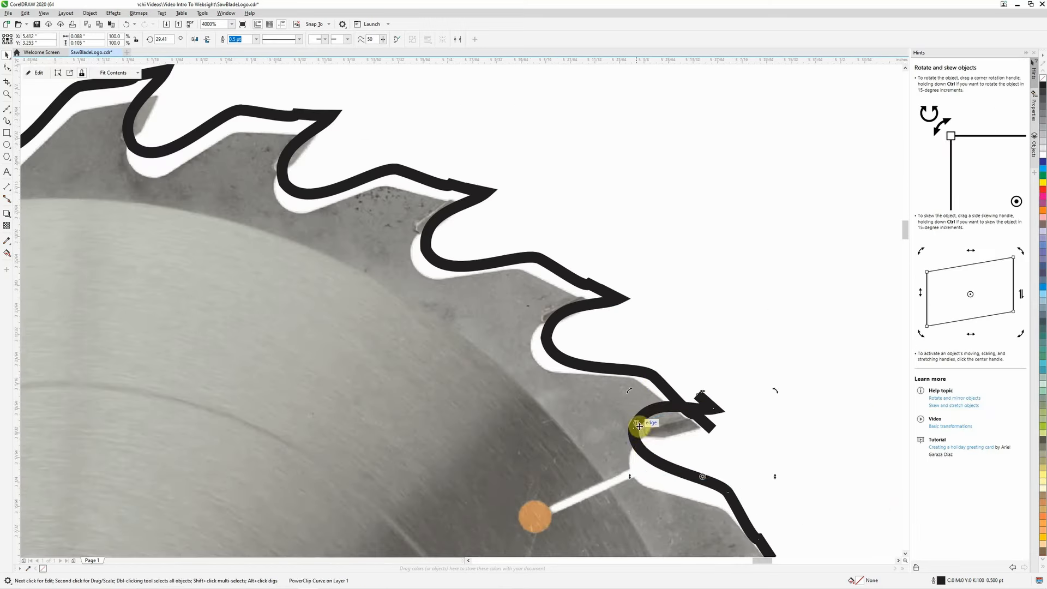
pyautogui.moveTo(682, 472); pyautogui.dragTo(694, 497)
pyautogui.scroll(2, 713, 500)
pyautogui.scroll(-3, 654, 382)
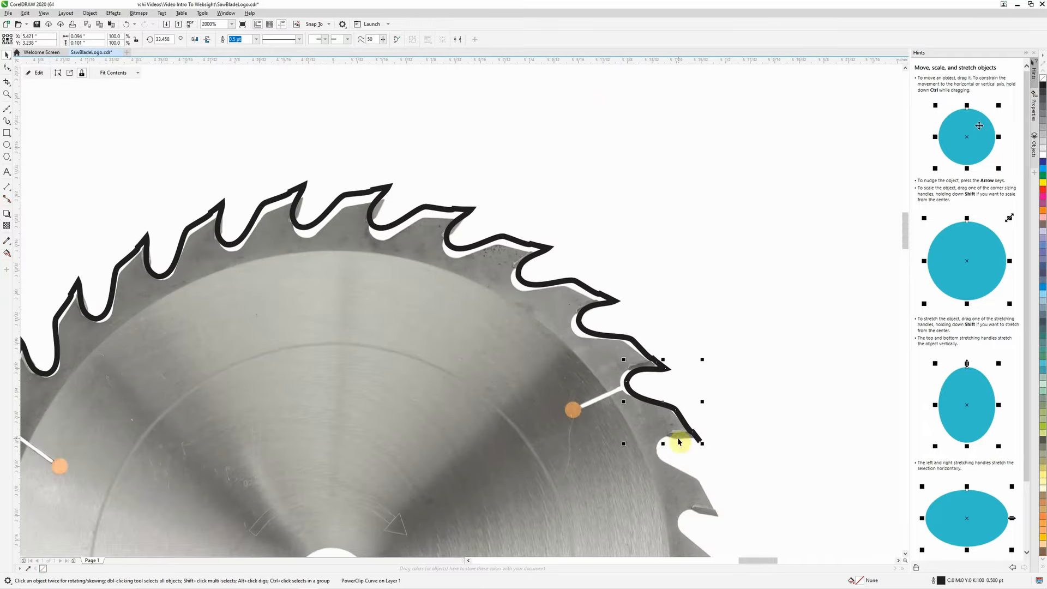
# Copy the tooth outline to the remaining gaps on the blade's right edge and fit the first copy at about 24 degrees
pyautogui.moveTo(904, 240); pyautogui.dragTo(905, 258)
pyautogui.moveTo(633, 169); pyautogui.dragTo(684, 313)
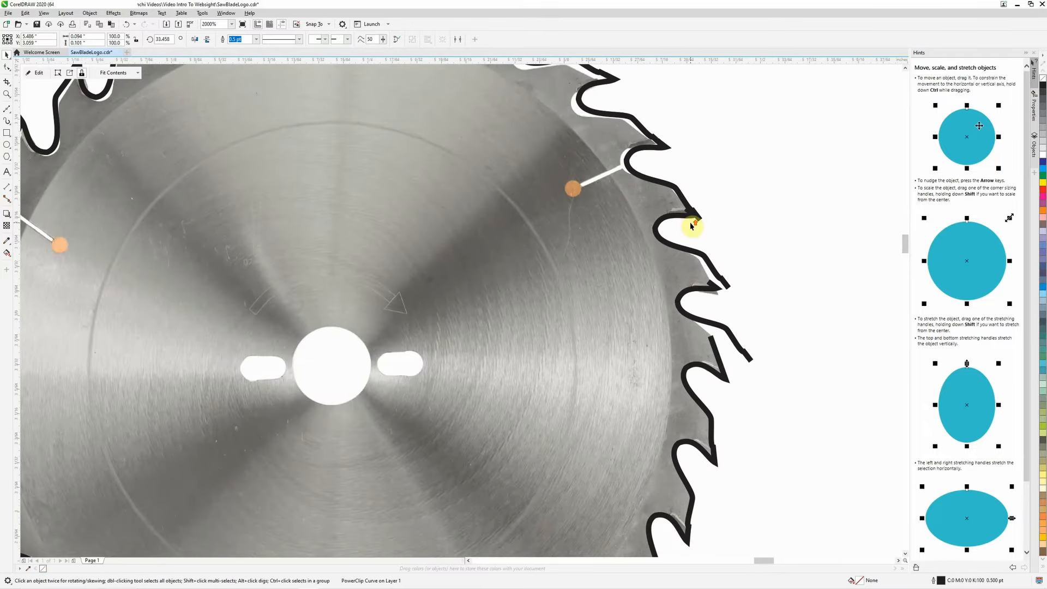
pyautogui.scroll(1, 690, 224)
pyautogui.click(762, 337)
pyautogui.click(762, 336)
pyautogui.moveTo(769, 357); pyautogui.dragTo(755, 366)
pyautogui.scroll(1, 714, 213)
pyautogui.moveTo(669, 211); pyautogui.dragTo(660, 222)
pyautogui.scroll(1, 665, 216)
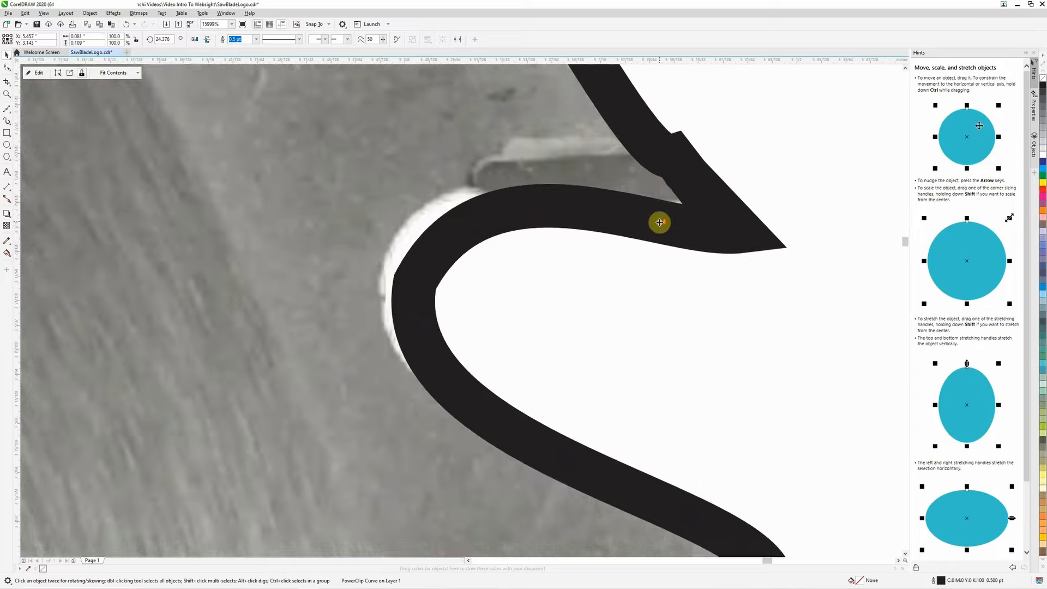
# Rotate the last copied tooth outline to about 10 degrees and fit it into the remaining gap above the lower half
pyautogui.scroll(-3, 664, 260)
pyautogui.click(663, 350)
pyautogui.click(701, 364)
pyautogui.moveTo(728, 400); pyautogui.dragTo(707, 414)
pyautogui.scroll(2, 682, 330)
pyautogui.moveTo(608, 340); pyautogui.dragTo(596, 377)
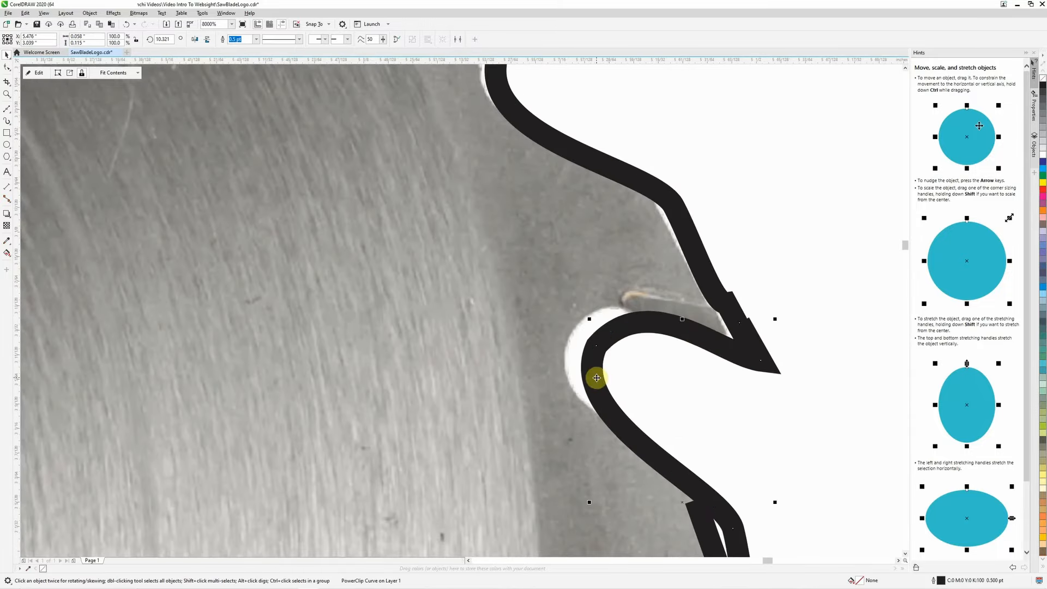
pyautogui.scroll(-2, 611, 374)
# Try to edit the end nodes of the tooth outline where the new outlines meet the lower half
pyautogui.scroll(2, 649, 424)
pyautogui.click(657, 423)
pyautogui.click(6, 67)
pyautogui.moveTo(634, 344); pyautogui.dragTo(702, 482)
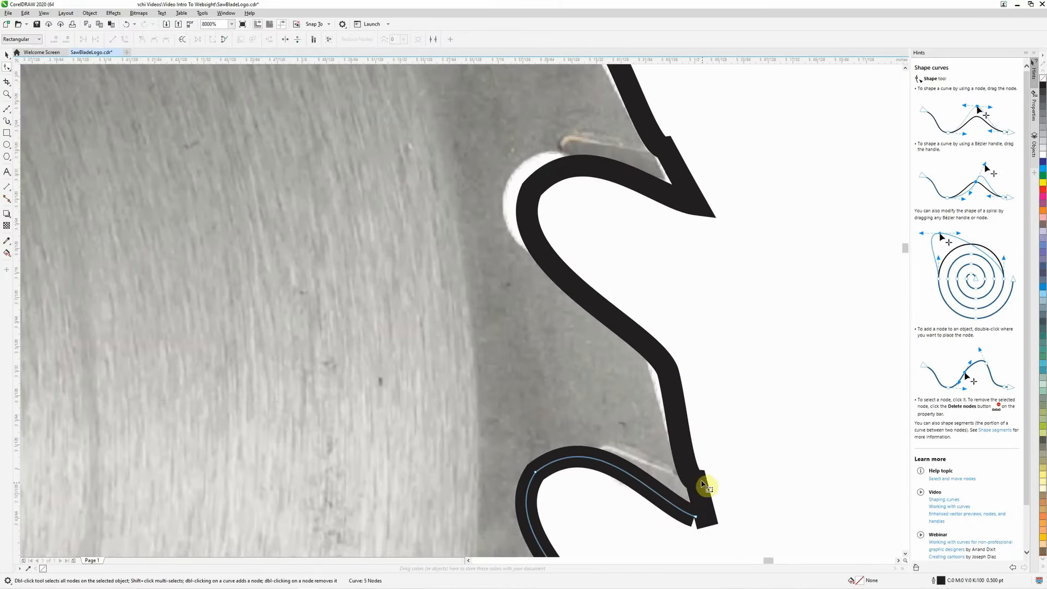
pyautogui.click(25, 12)
pyautogui.click(39, 23)
# Move the end nodes of the adjoining tooth outlines with the Shape tool so their tips meet on the blade's right edge
pyautogui.moveTo(635, 346); pyautogui.dragTo(699, 520)
pyautogui.scroll(-2, 638, 533)
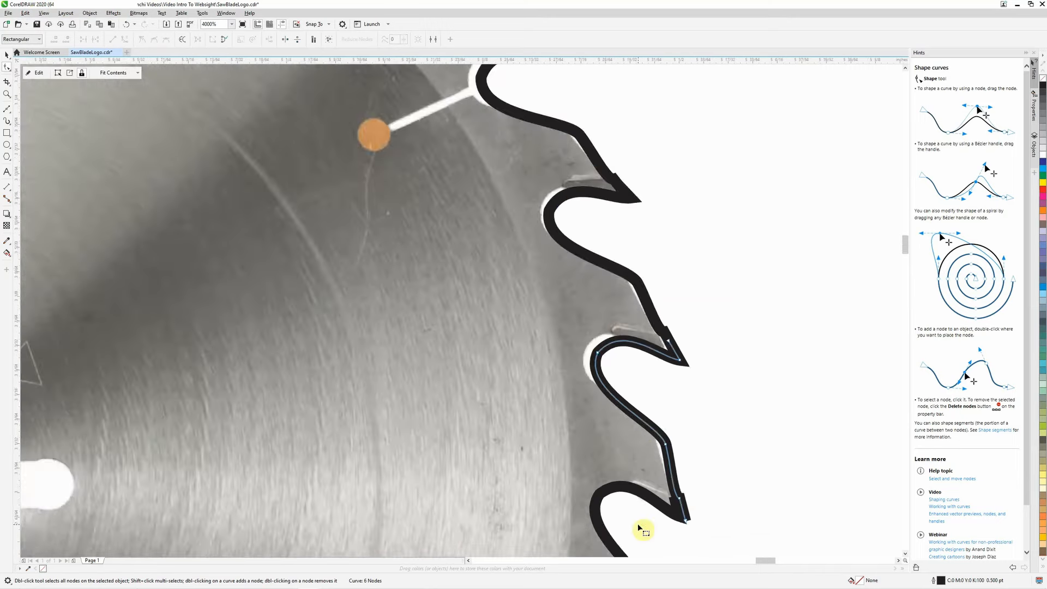
pyautogui.scroll(3, 789, 505)
pyautogui.moveTo(793, 494); pyautogui.dragTo(797, 498)
pyautogui.moveTo(767, 410); pyautogui.dragTo(780, 410)
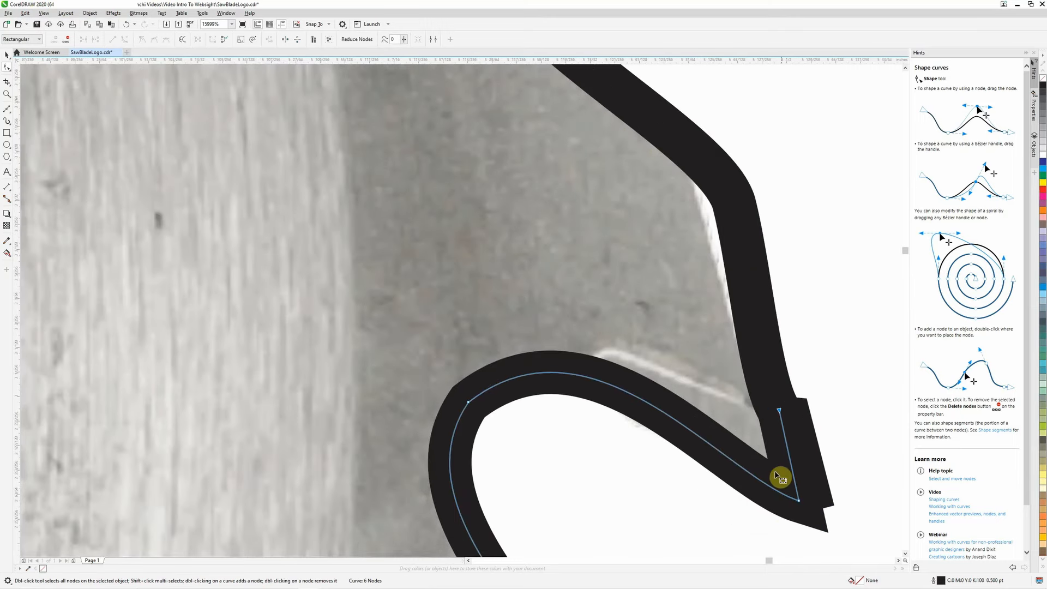
pyautogui.moveTo(797, 498); pyautogui.dragTo(809, 499)
pyautogui.scroll(-2, 772, 496)
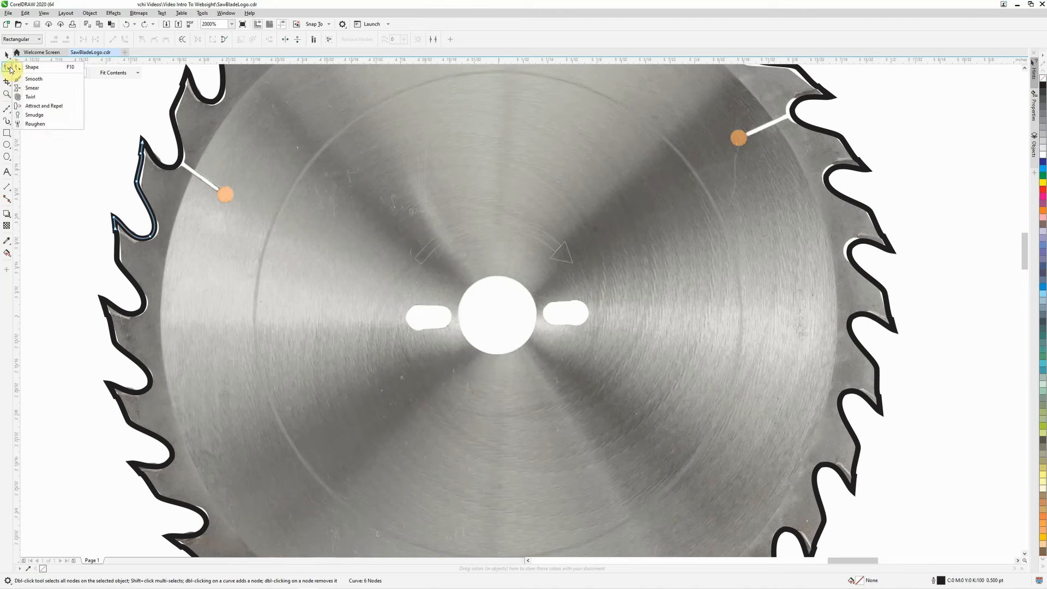
# Draw a closed straight-sided arrow over the blade's engraved direction arrow with the Bézier tool and set its outline width to Hairline
pyautogui.moveTo(7, 113)
pyautogui.click(32, 129)
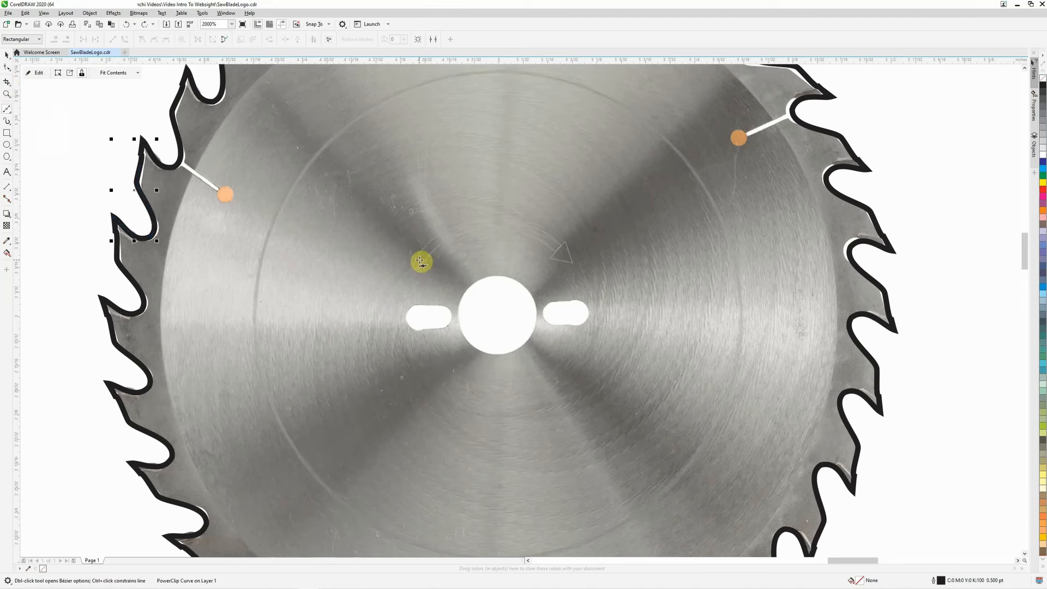
pyautogui.click(415, 260)
pyautogui.click(491, 217)
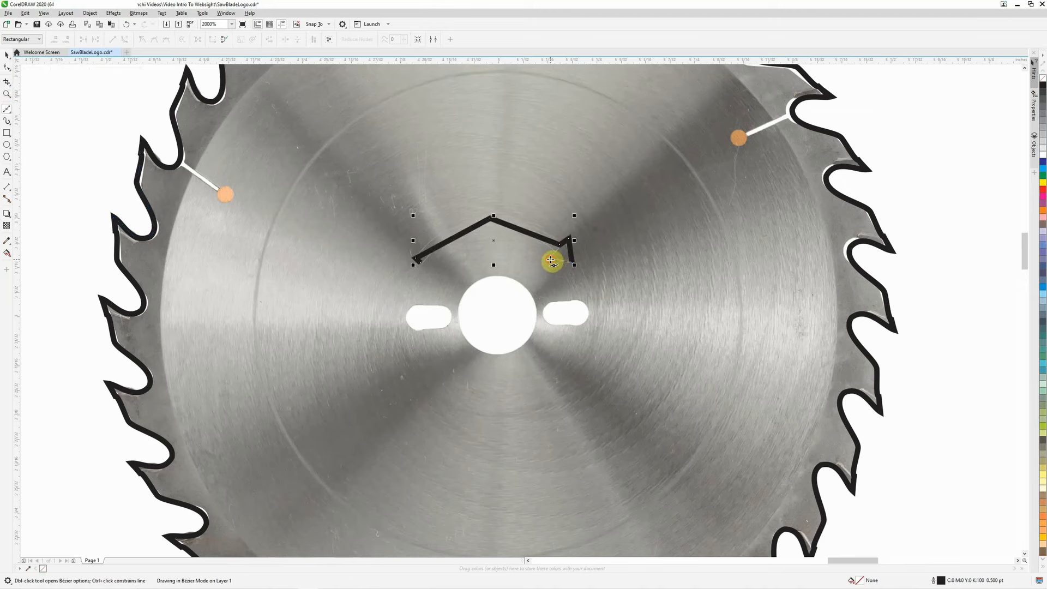
pyautogui.click(417, 260)
pyautogui.click(7, 55)
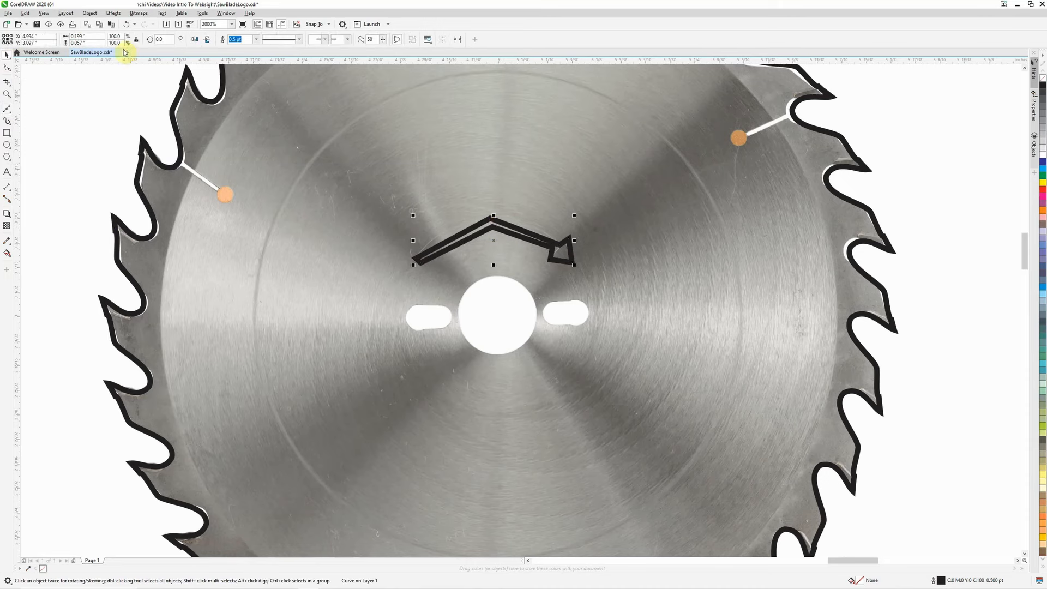
pyautogui.click(245, 47)
pyautogui.scroll(2, 515, 212)
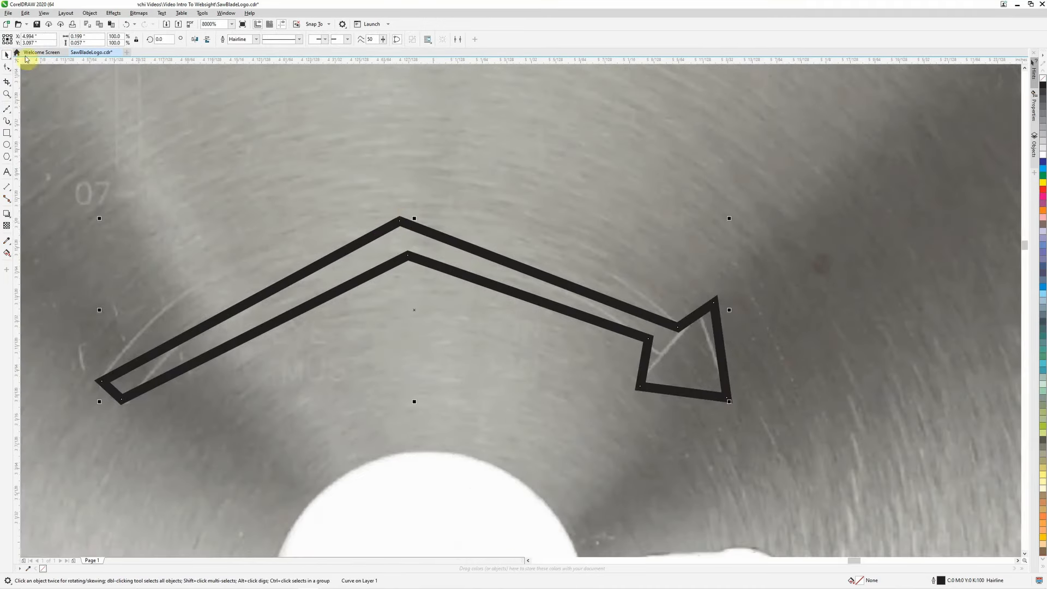
# Convert the segments at the arrow's upper and lower middle nodes to curves and make both nodes smooth
pyautogui.press('F10')
pyautogui.rightClick(401, 222)
pyautogui.click(413, 279)
pyautogui.rightClick(408, 255)
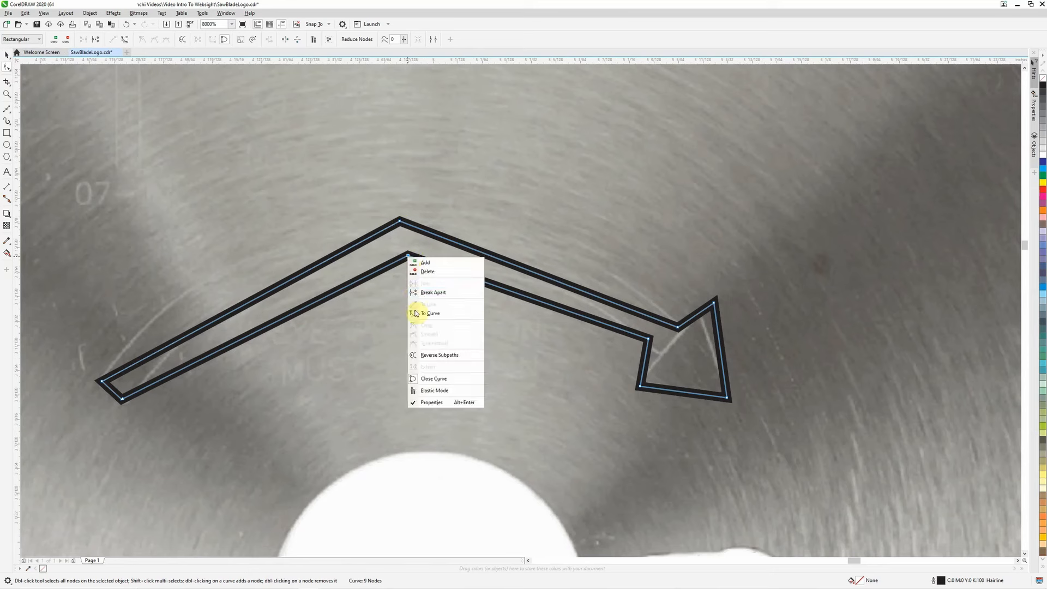
pyautogui.click(414, 312)
pyautogui.rightClick(409, 258)
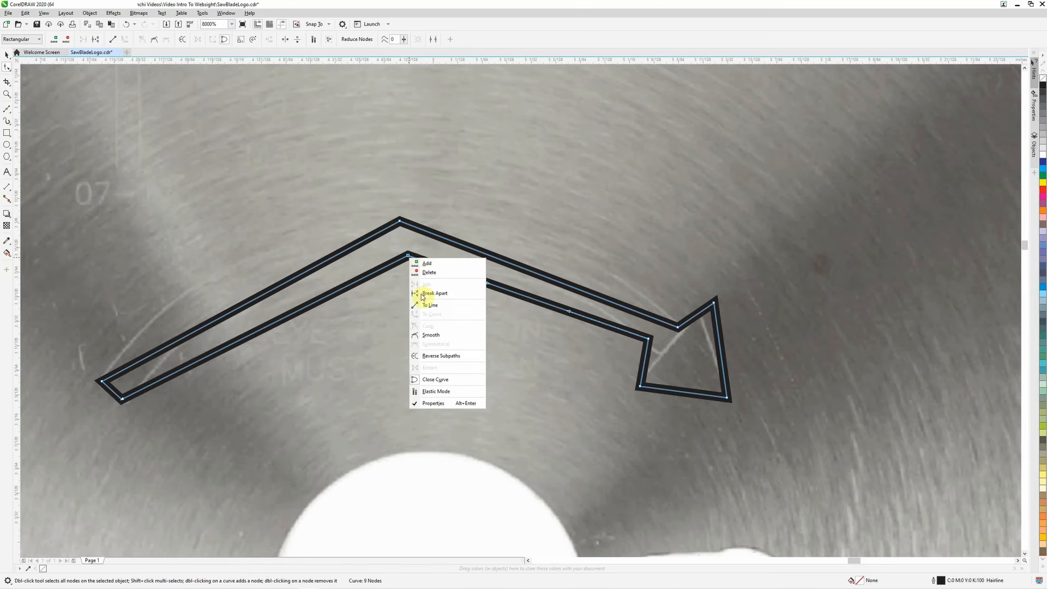
pyautogui.click(421, 298)
pyautogui.rightClick(400, 222)
pyautogui.click(421, 300)
# Lower the arrow's lower middle node and move the arrowhead's upper corner and inner nodes to fit the engraved arrow
pyautogui.moveTo(409, 258); pyautogui.dragTo(390, 302)
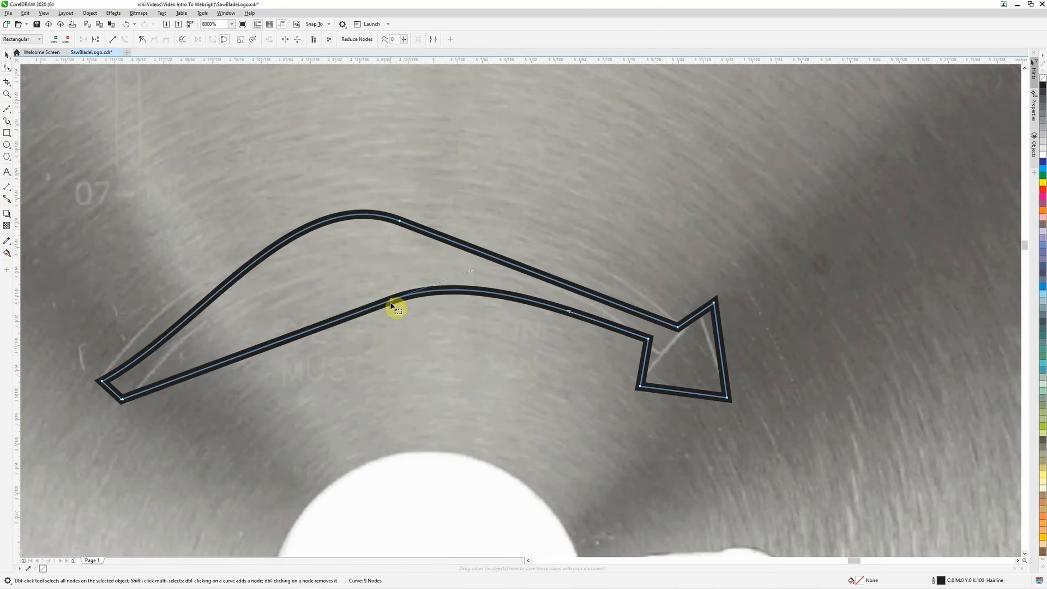
pyautogui.moveTo(715, 303); pyautogui.dragTo(704, 316)
pyautogui.moveTo(648, 339); pyautogui.dragTo(683, 328)
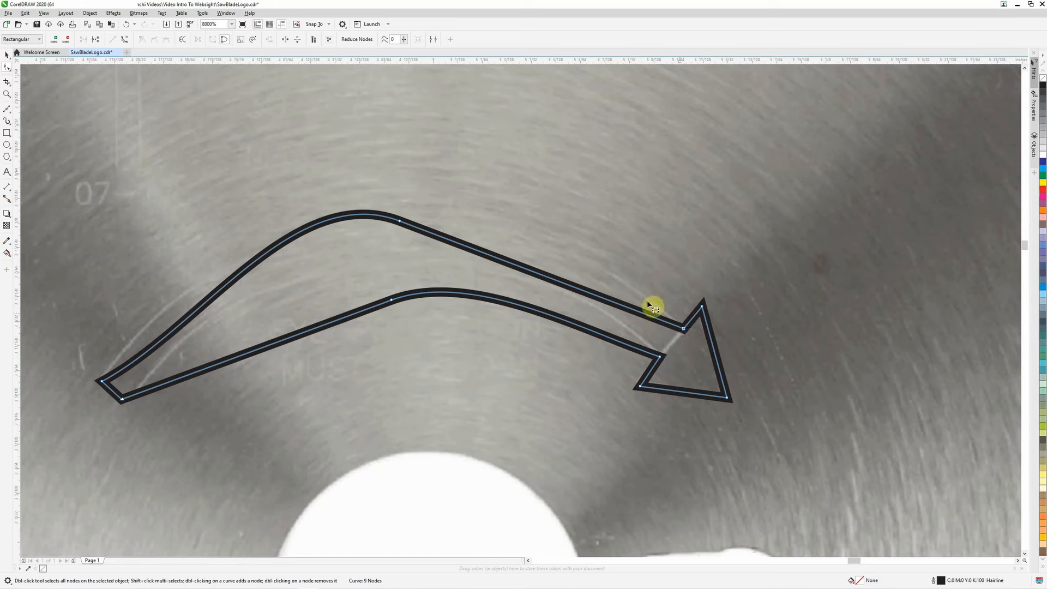
# Convert the right segment of the arrow's upper edge to a curve and adjust its handles into an arc
pyautogui.click(399, 221)
pyautogui.moveTo(288, 180)
pyautogui.mouseDown()
pyautogui.moveTo(281, 174)
pyautogui.moveTo(279, 191)
pyautogui.mouseUp()
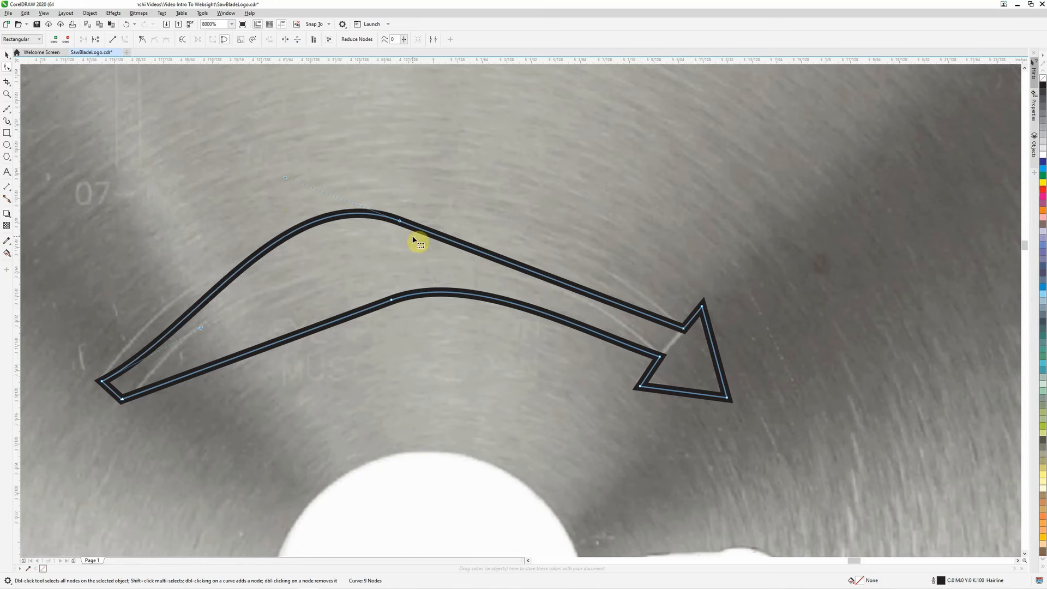
pyautogui.rightClick(684, 329)
pyautogui.click(707, 380)
pyautogui.moveTo(468, 264); pyautogui.dragTo(550, 220)
pyautogui.moveTo(590, 294); pyautogui.dragTo(606, 273)
# Adjust the curve handles on the left half of the arrow's upper edge to follow the engraved arc
pyautogui.moveTo(277, 223); pyautogui.dragTo(183, 215)
pyautogui.click(102, 382)
pyautogui.moveTo(201, 328); pyautogui.dragTo(197, 264)
pyautogui.moveTo(183, 215); pyautogui.dragTo(286, 223)
# Convert the left segment of the arrow's lower edge to a curve, raise its middle node and adjust the node's handle
pyautogui.rightClick(122, 399)
pyautogui.click(146, 455)
pyautogui.moveTo(391, 300); pyautogui.dragTo(391, 267)
pyautogui.moveTo(480, 262); pyautogui.dragTo(526, 257)
# Convert the right segment of the arrow's lower edge to a curve and adjust the handles so the lower edge forms an arc
pyautogui.rightClick(662, 358)
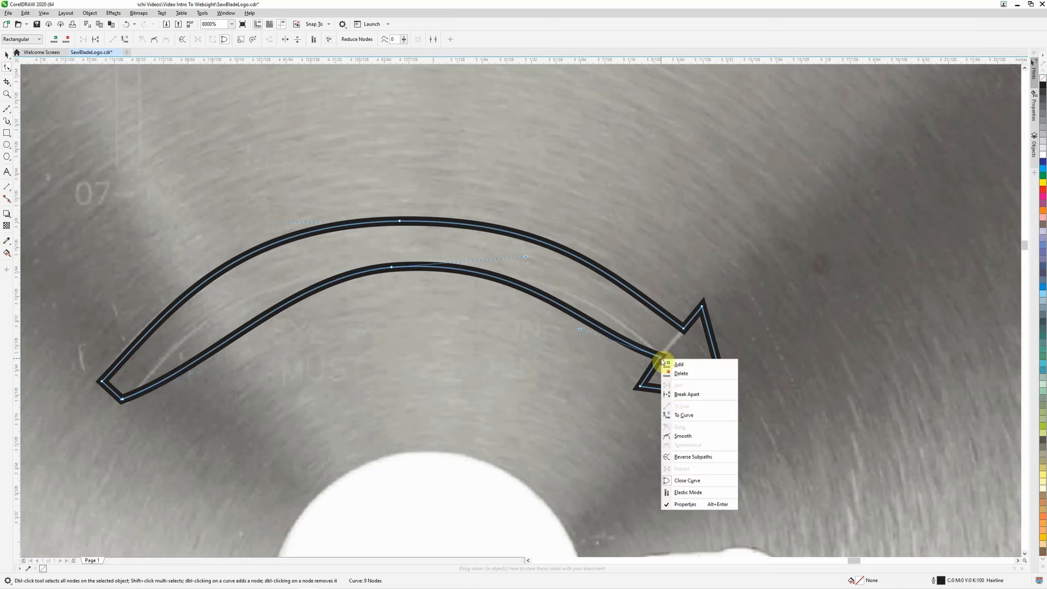
pyautogui.click(685, 415)
pyautogui.moveTo(588, 332); pyautogui.dragTo(631, 332)
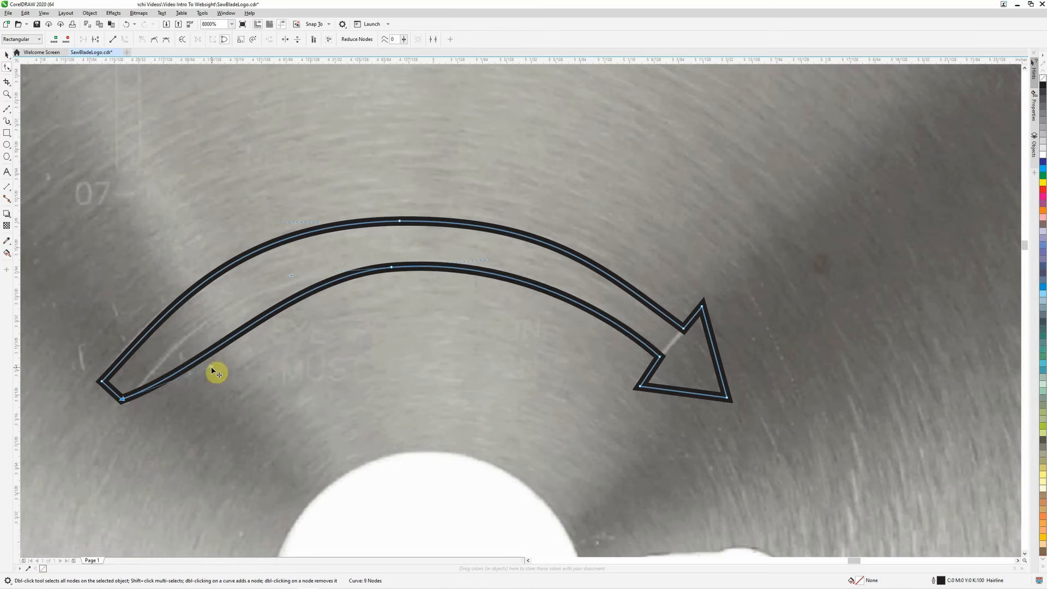
pyautogui.moveTo(213, 371); pyautogui.dragTo(300, 300)
pyautogui.moveTo(233, 271); pyautogui.dragTo(212, 268)
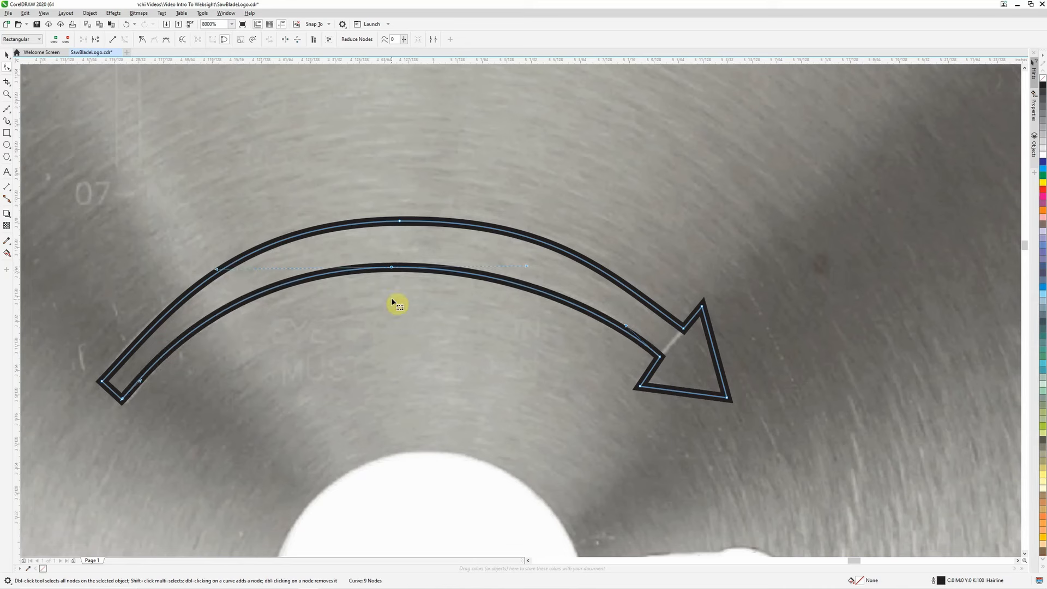
pyautogui.moveTo(526, 265); pyautogui.dragTo(544, 269)
# Refine the handles and middle node of the arrow's upper edge to form a smooth arc between the tail and arrowhead
pyautogui.click(341, 346)
pyautogui.click(403, 268)
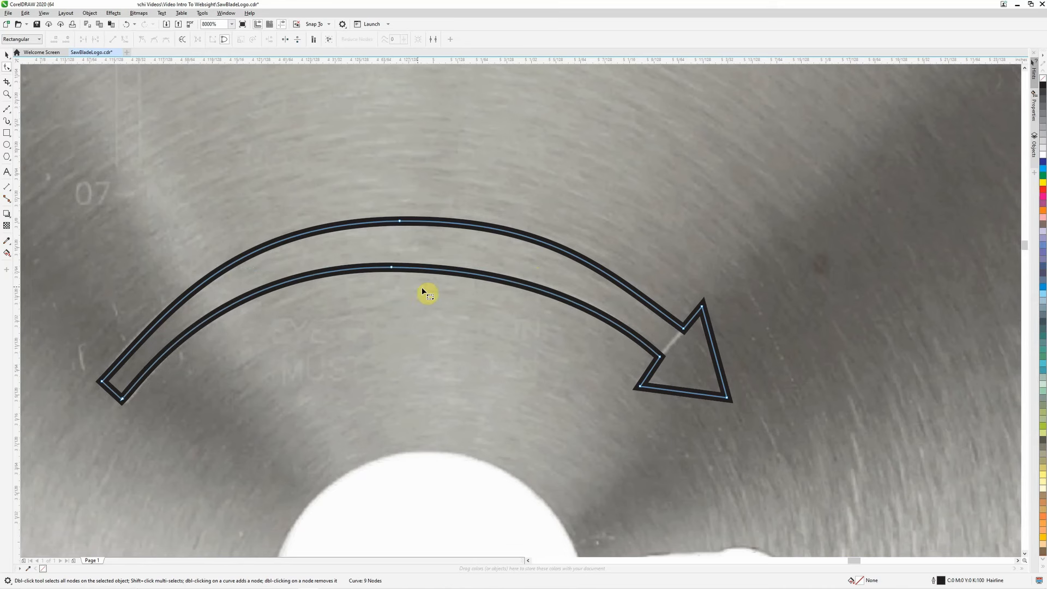
pyautogui.click(682, 327)
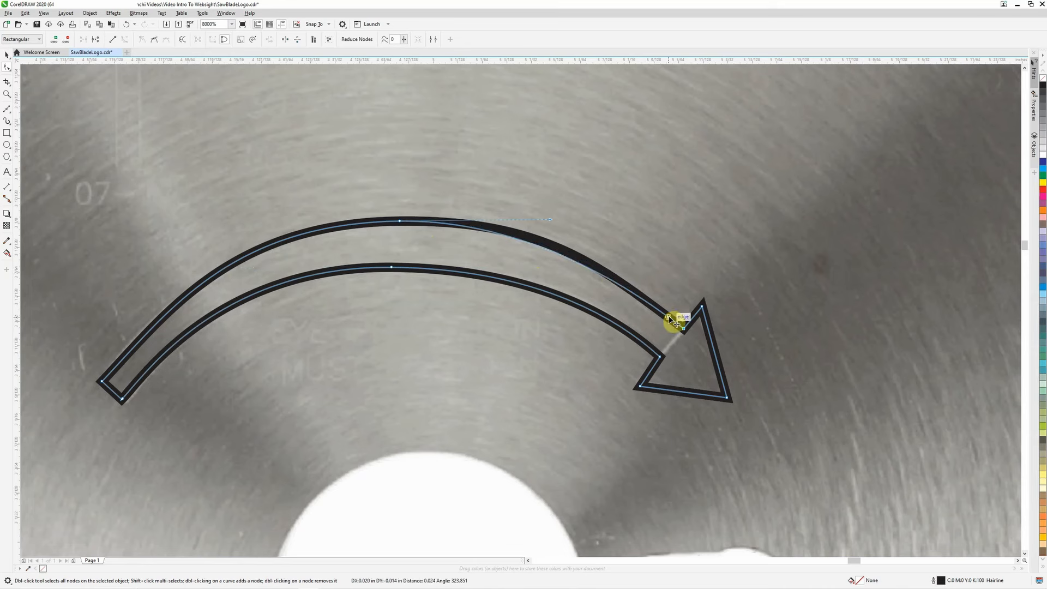
pyautogui.click(102, 381)
pyautogui.moveTo(168, 311); pyautogui.dragTo(119, 364)
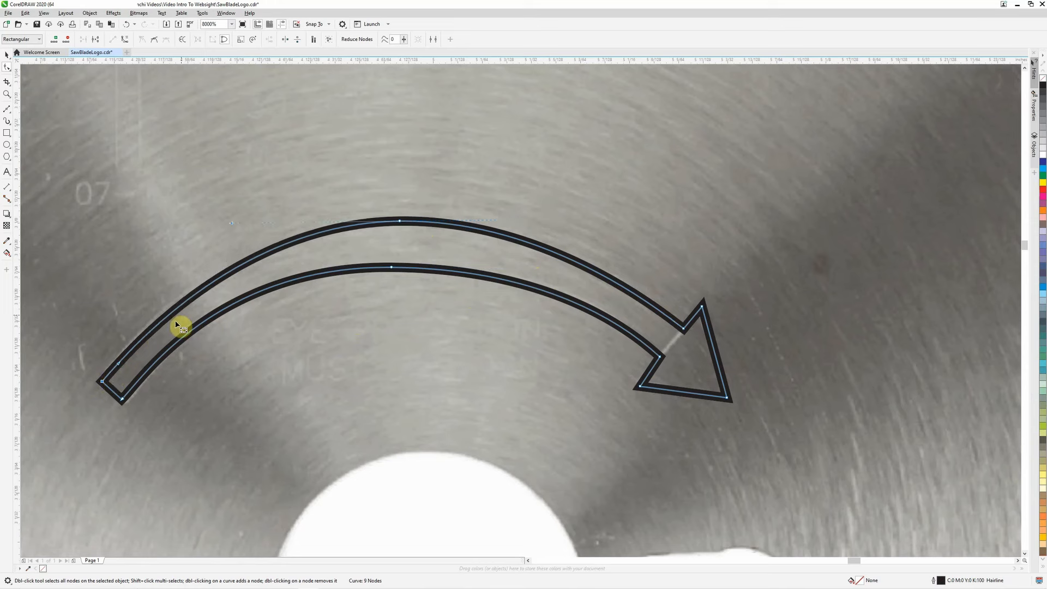
pyautogui.moveTo(400, 221)
pyautogui.mouseDown()
pyautogui.moveTo(397, 246)
pyautogui.moveTo(399, 223)
pyautogui.mouseUp()
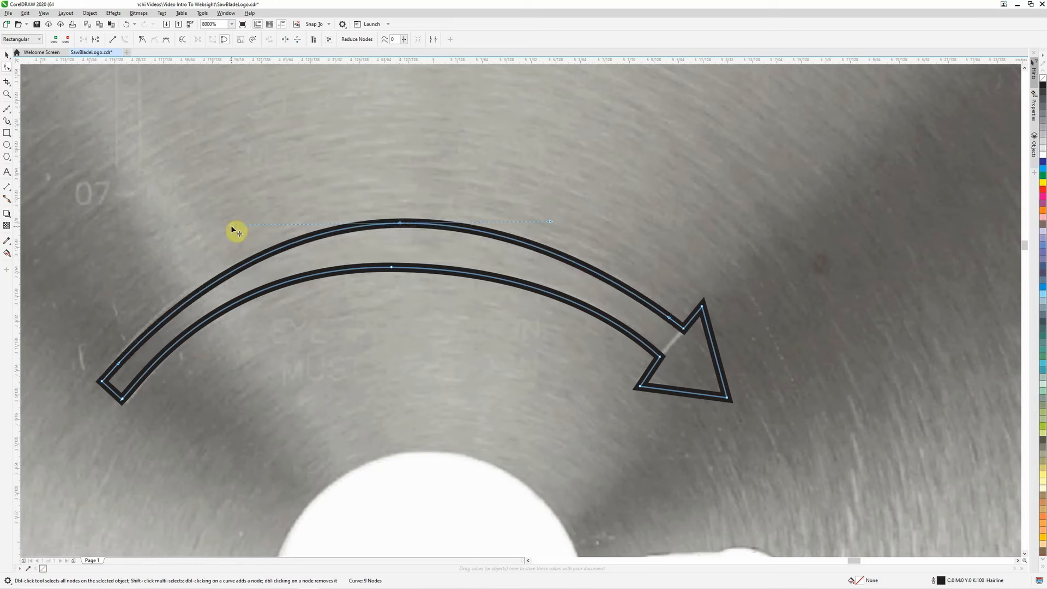
pyautogui.moveTo(232, 225); pyautogui.dragTo(213, 220)
pyautogui.moveTo(551, 222); pyautogui.dragTo(567, 226)
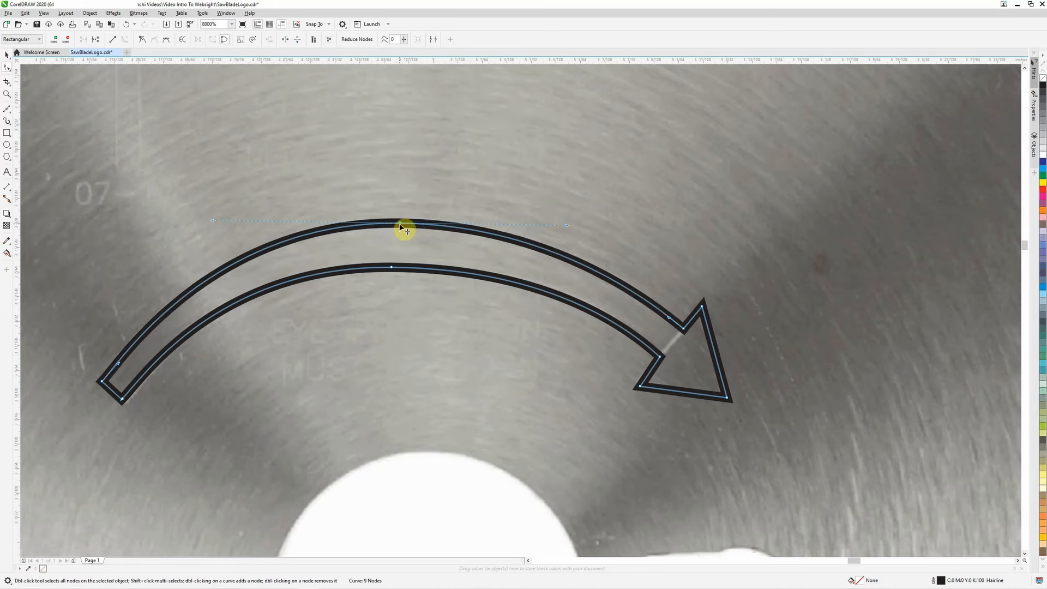
# Align the arrow's upper and lower middle nodes closer together and fine-tune their handles so the shaft has an even width
pyautogui.moveTo(400, 222); pyautogui.dragTo(399, 268)
pyautogui.moveTo(625, 326); pyautogui.dragTo(640, 340)
pyautogui.click(124, 400)
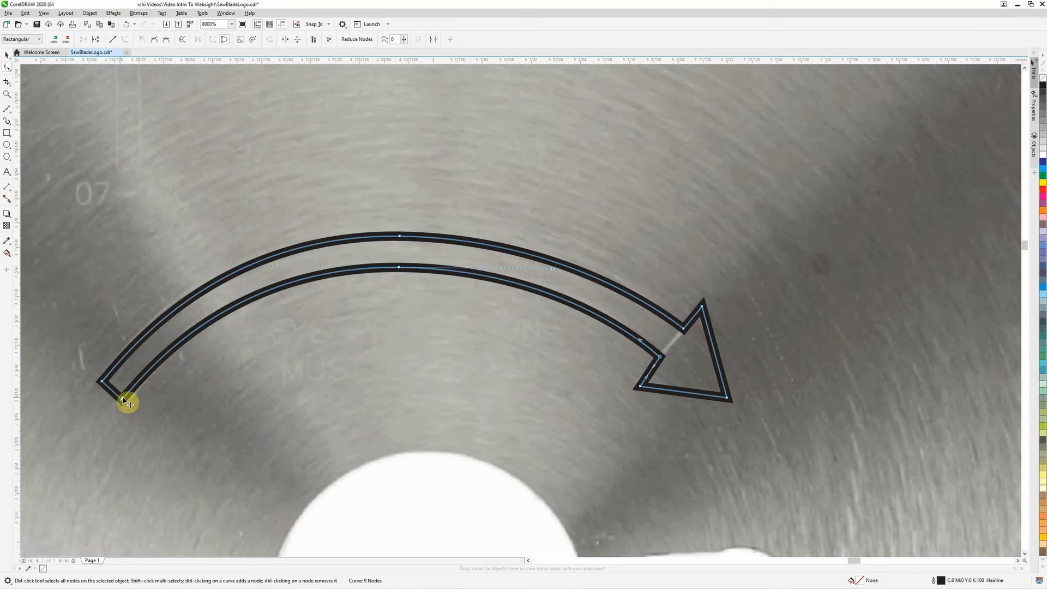
pyautogui.click(103, 381)
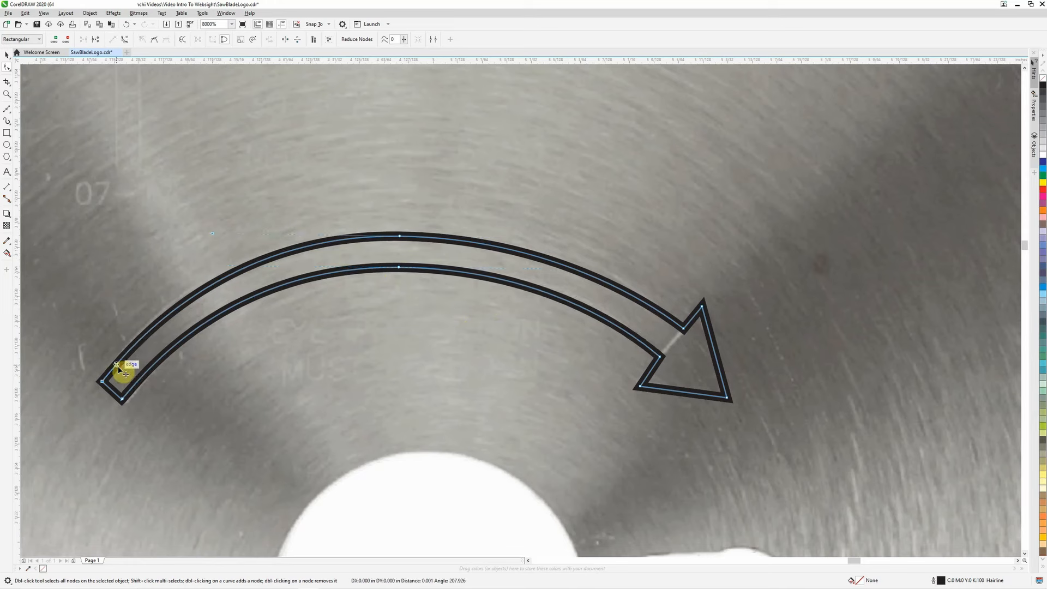
pyautogui.moveTo(215, 236); pyautogui.dragTo(202, 234)
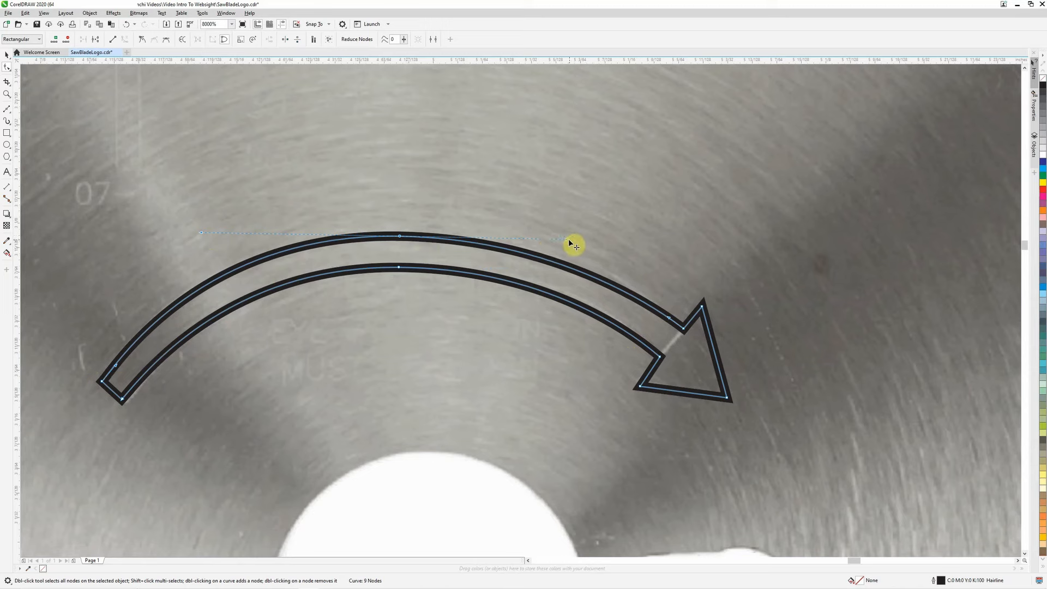
pyautogui.moveTo(568, 239); pyautogui.dragTo(558, 239)
pyautogui.click(398, 268)
pyautogui.moveTo(202, 238); pyautogui.dragTo(210, 239)
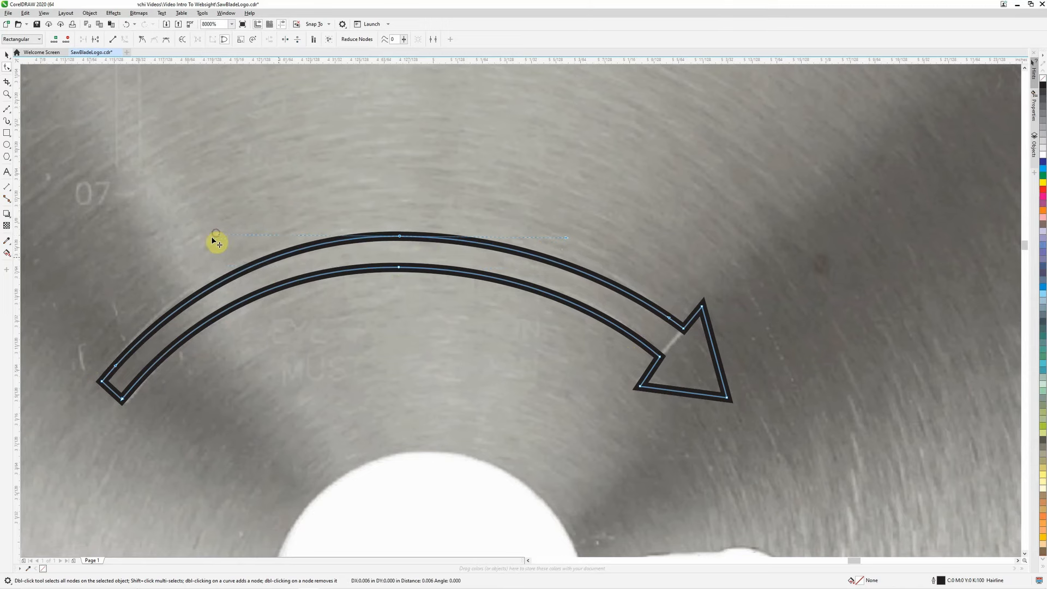
pyautogui.click(401, 271)
pyautogui.click(401, 240)
# Draw an ellipse over the blade's centre hole and stretch it to a circle about 0.099 in across that fits the hole's edge
pyautogui.scroll(-5, 400, 240)
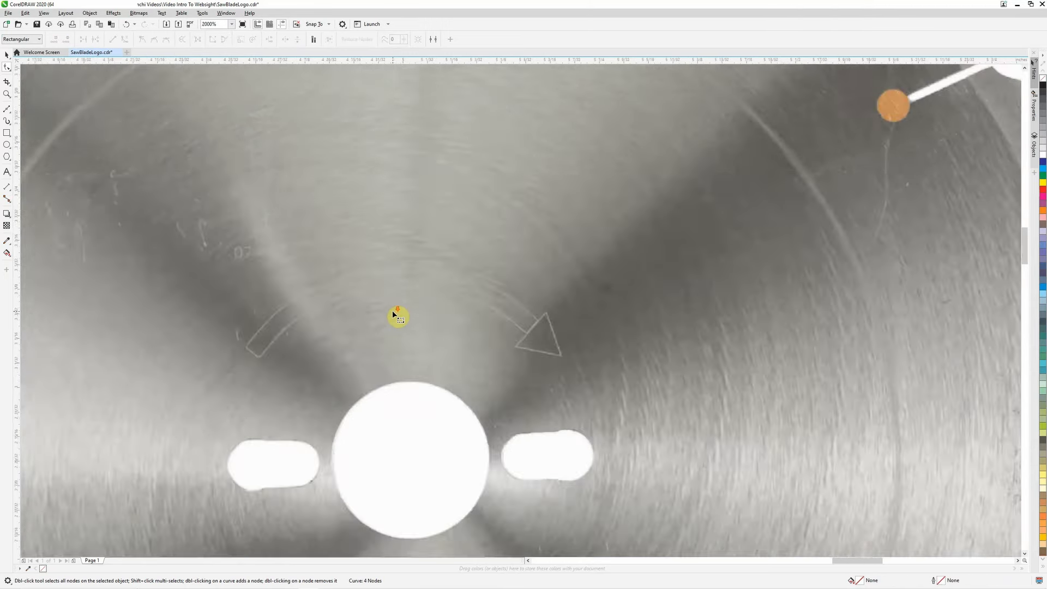
pyautogui.scroll(4, 398, 345)
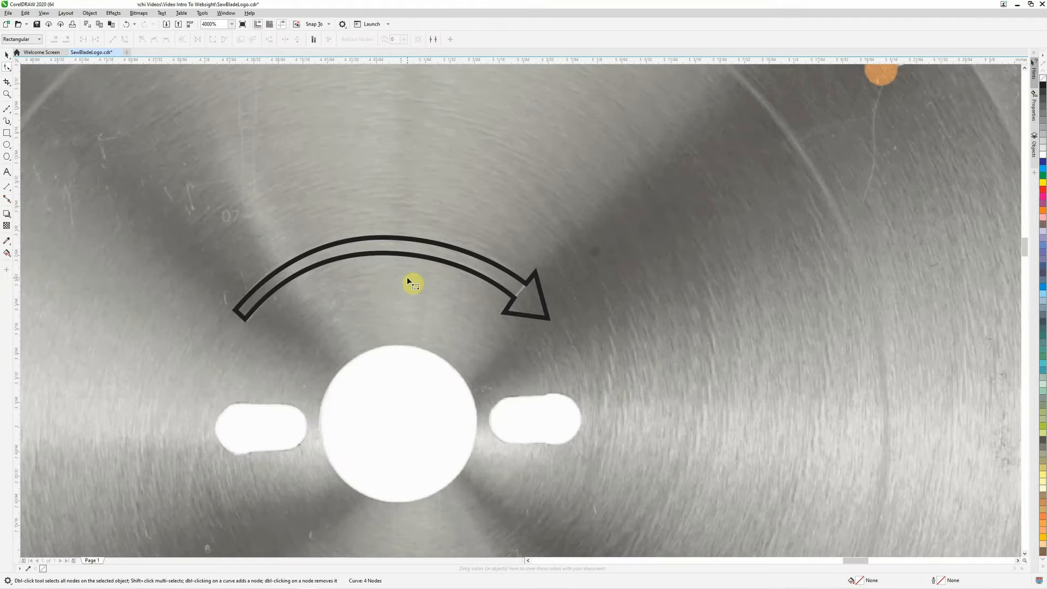
pyautogui.scroll(-2, 406, 292)
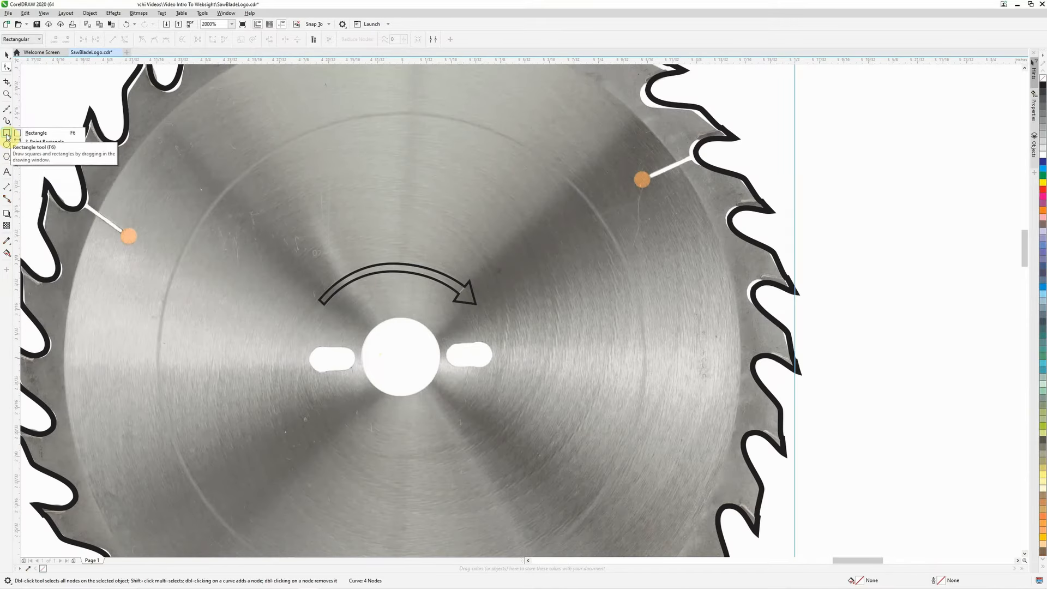
pyautogui.click(7, 145)
pyautogui.moveTo(382, 338); pyautogui.dragTo(434, 386)
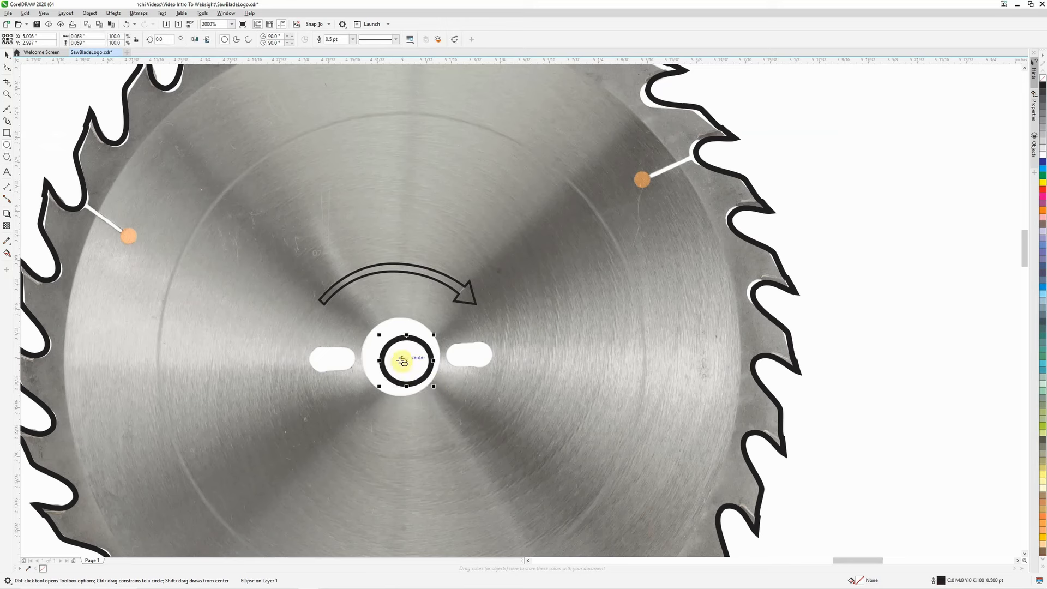
pyautogui.moveTo(406, 337); pyautogui.dragTo(407, 315)
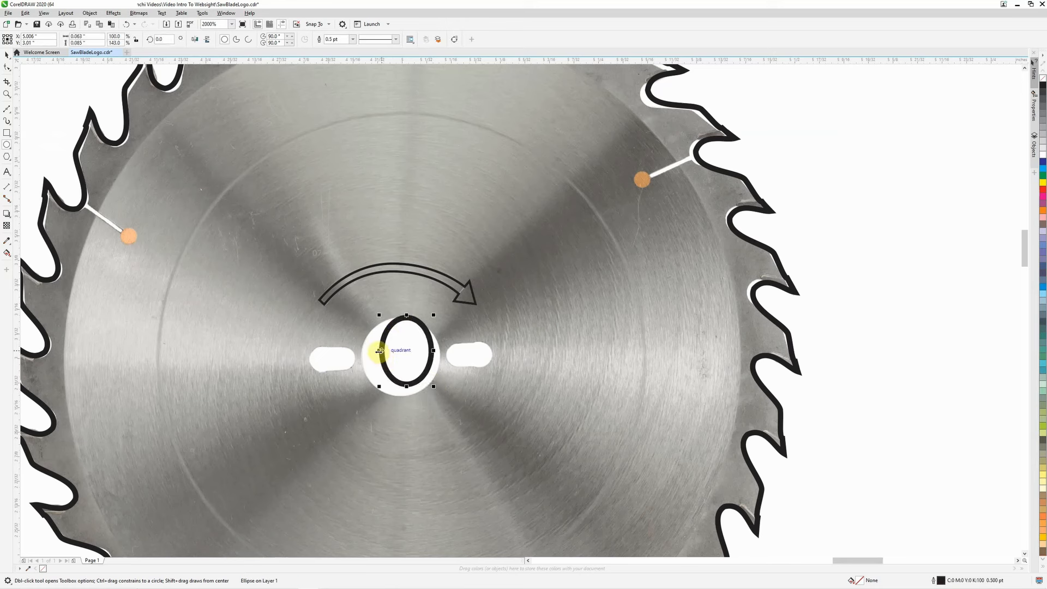
pyautogui.moveTo(377, 351); pyautogui.dragTo(360, 350)
pyautogui.moveTo(399, 391); pyautogui.dragTo(402, 398)
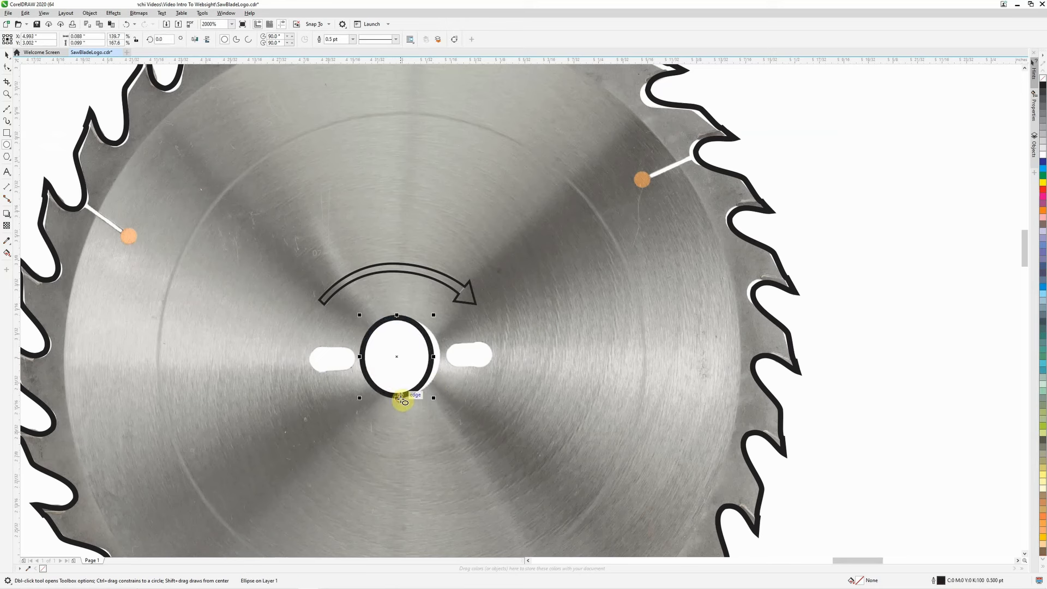
pyautogui.moveTo(435, 356); pyautogui.dragTo(442, 357)
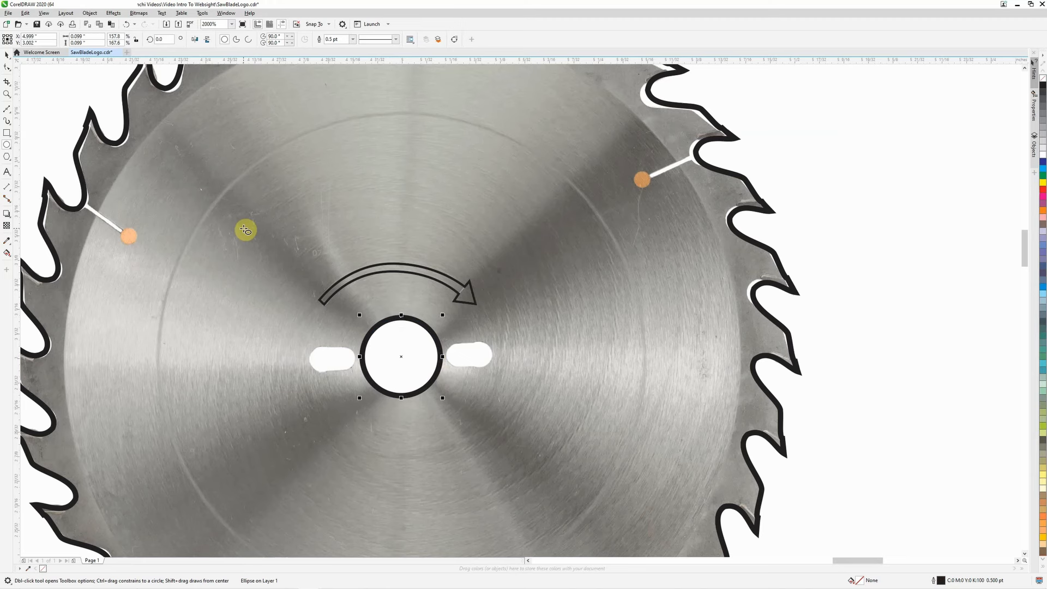
# Draw an ellipse over the slot left of the centre hole, sized about 0.055 by 0.032 in to fit the slot
pyautogui.press('space')
pyautogui.hscroll(-3, 94, 214)
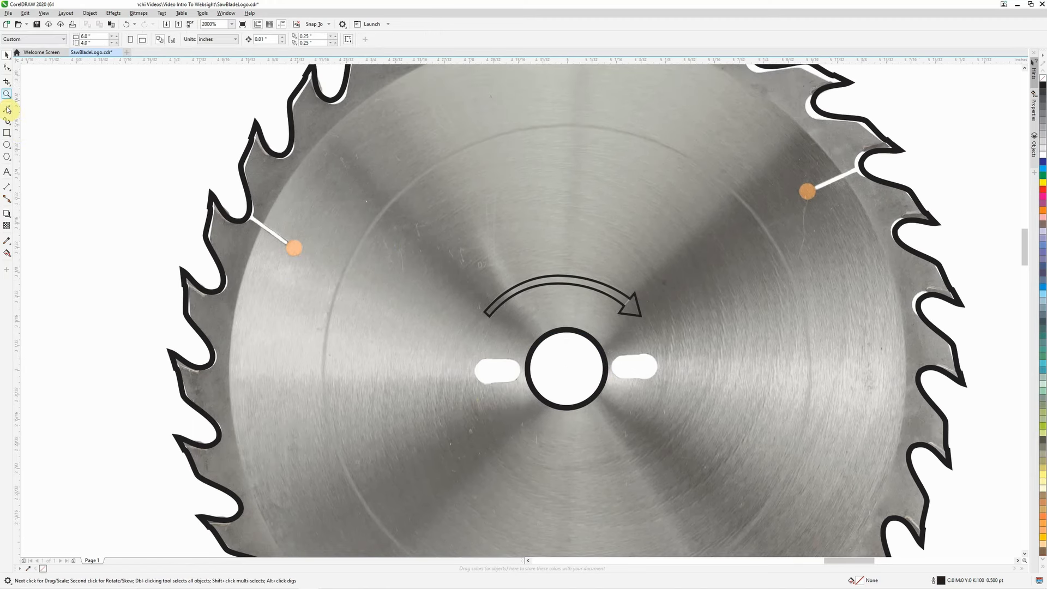
pyautogui.press('space')
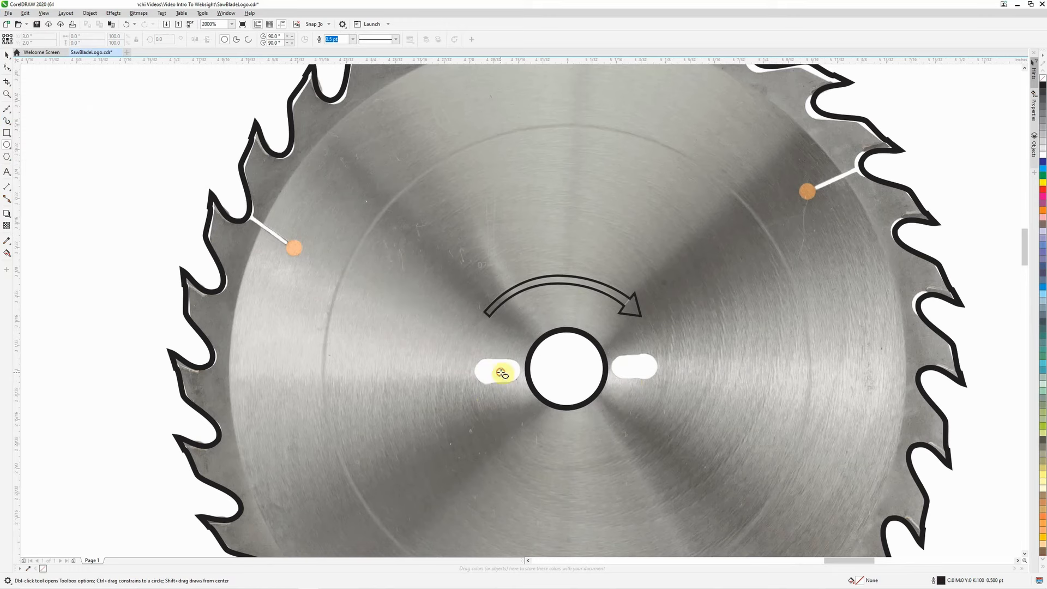
pyautogui.moveTo(493, 372); pyautogui.dragTo(554, 363)
pyautogui.scroll(1, 482, 395)
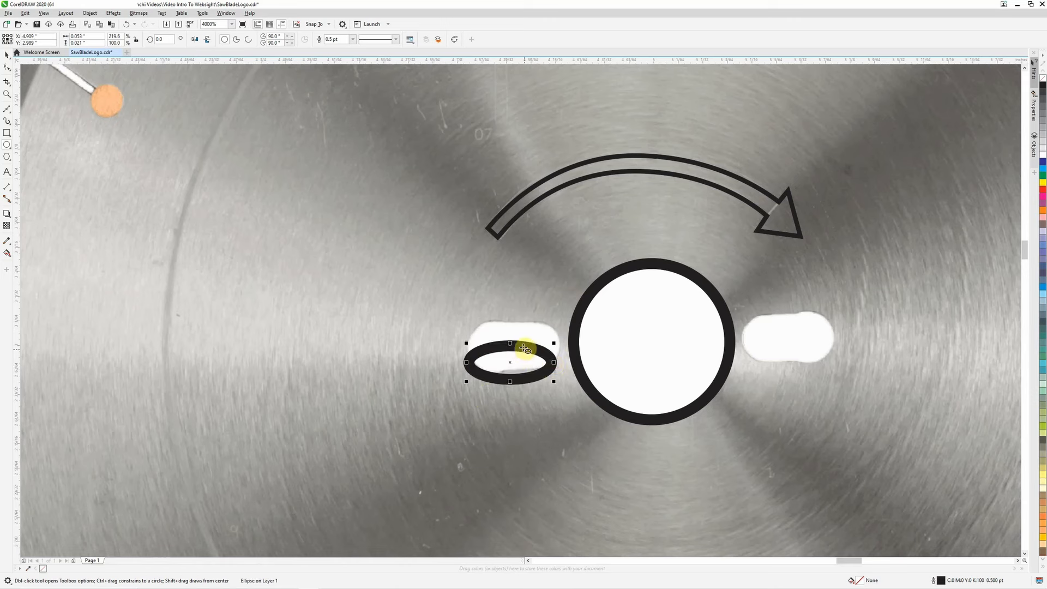
pyautogui.press('space')
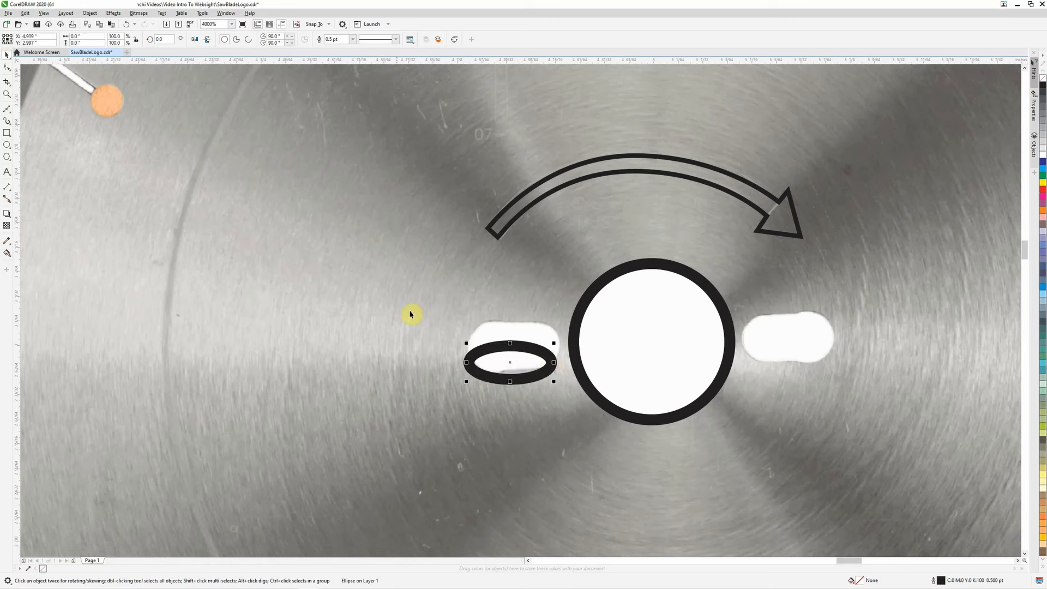
pyautogui.moveTo(480, 361); pyautogui.dragTo(514, 372)
pyautogui.moveTo(512, 327); pyautogui.dragTo(500, 308)
pyautogui.moveTo(490, 364)
pyautogui.mouseDown()
pyautogui.moveTo(464, 345)
pyautogui.moveTo(504, 368)
pyautogui.mouseUp()
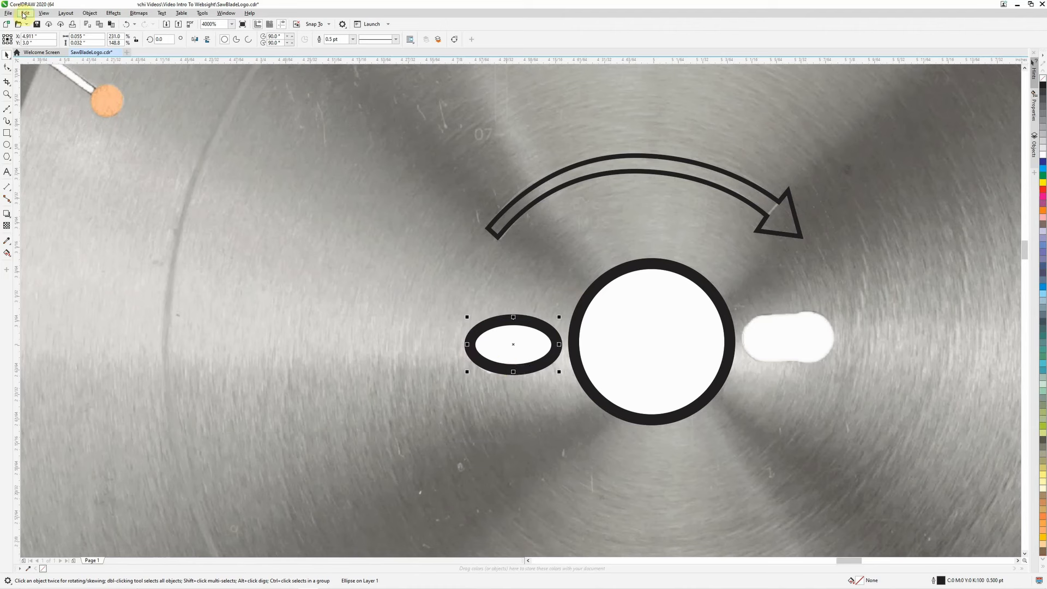
# Copy the slot ellipse onto the slot right of the centre hole and set both ellipses' Y position to 3 in
pyautogui.moveTo(491, 341); pyautogui.dragTo(770, 334)
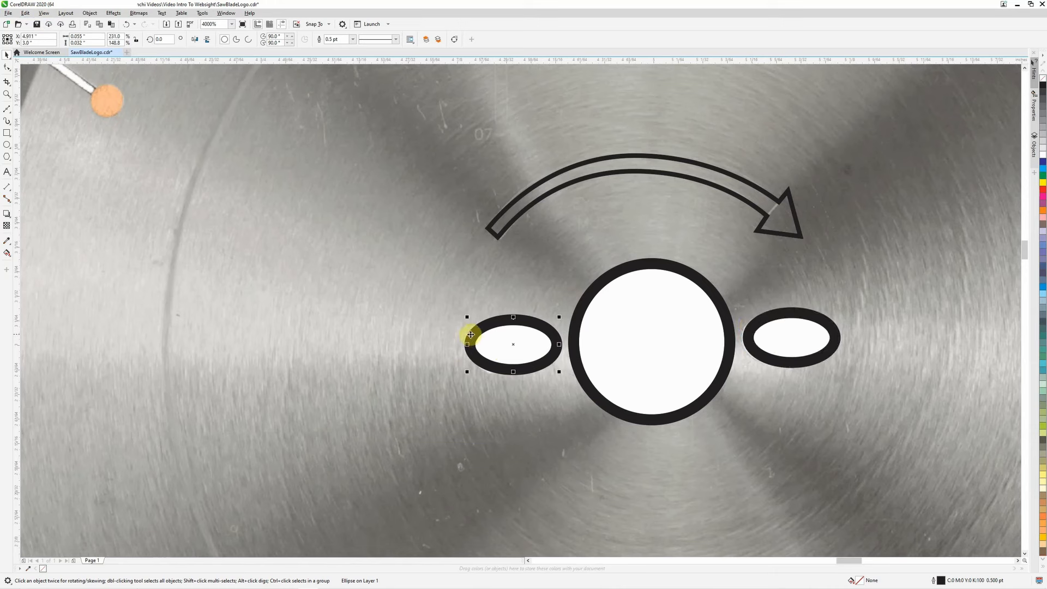
pyautogui.click(748, 337)
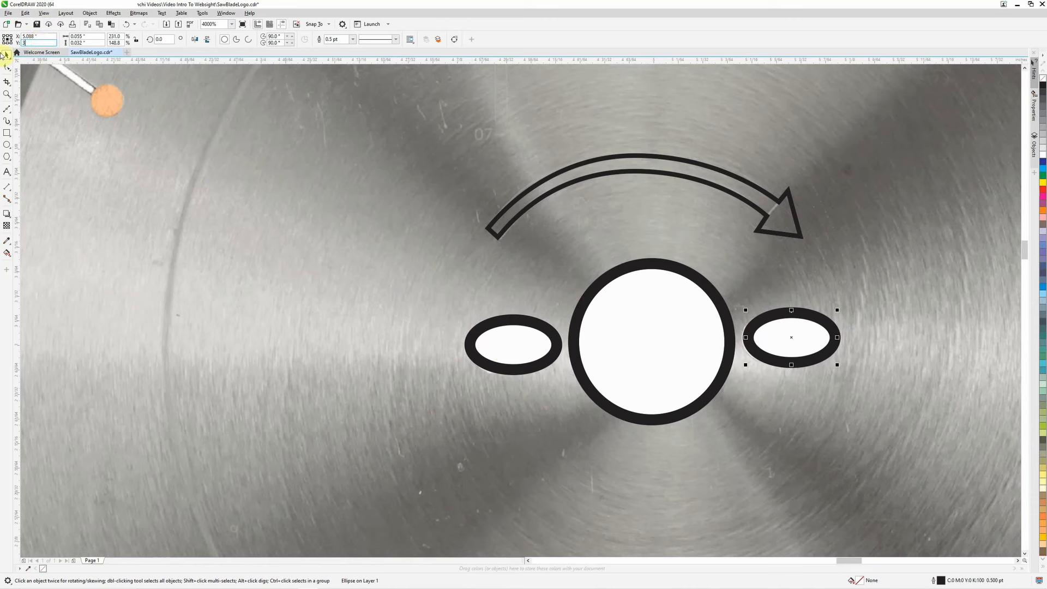
pyautogui.write('3')
pyautogui.press('Return')
pyautogui.click(504, 322)
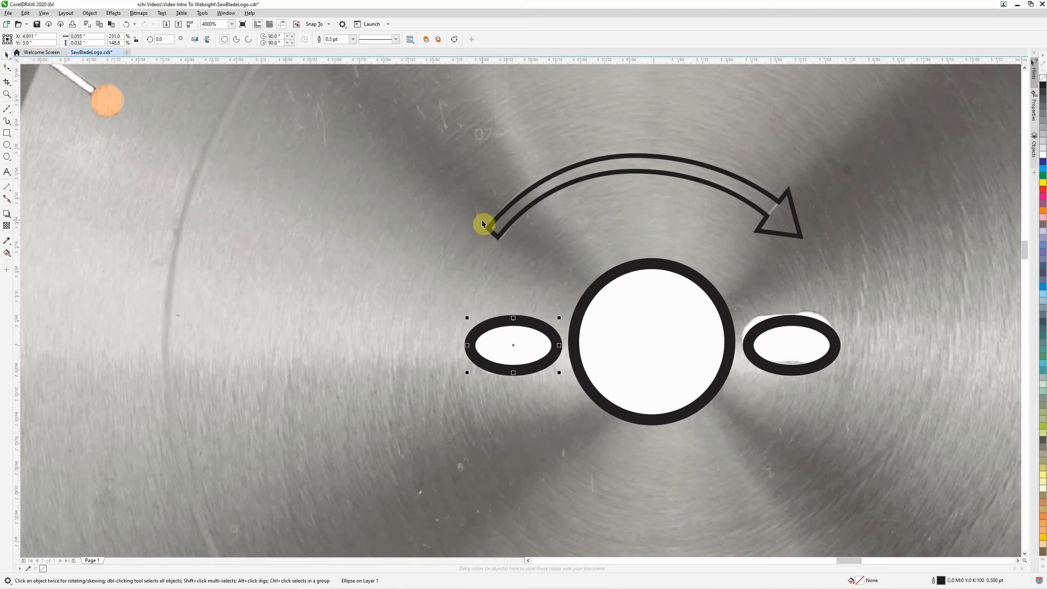
# Delete the saw blade photo behind the traced outlines
pyautogui.scroll(-4, 482, 224)
pyautogui.click(198, 244)
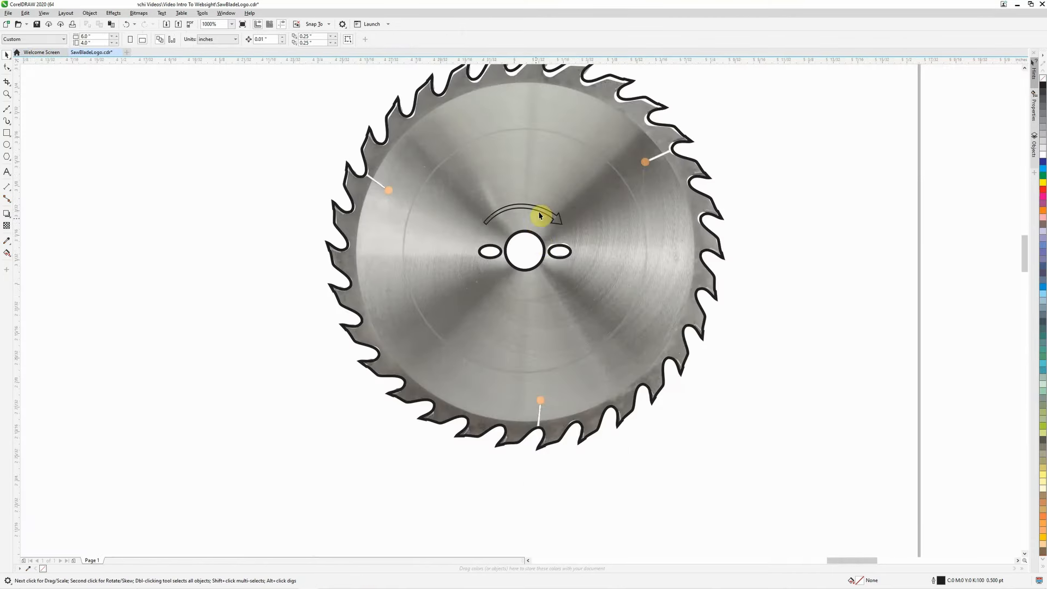
pyautogui.scroll(3, 533, 212)
pyautogui.click(483, 182)
pyautogui.scroll(-1, 412, 220)
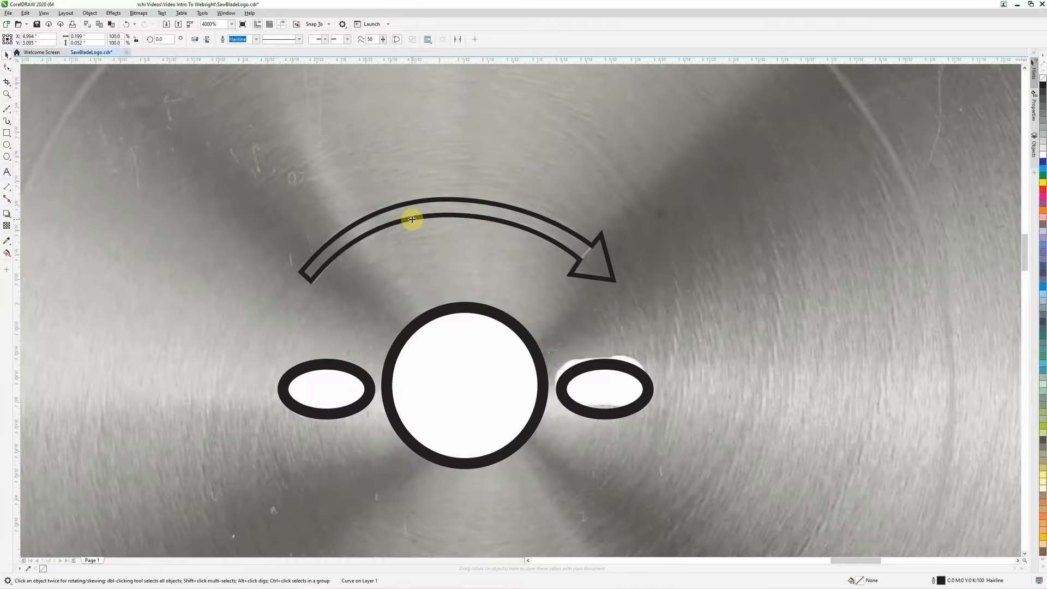
pyautogui.scroll(-1, 412, 220)
pyautogui.scroll(-1, 412, 219)
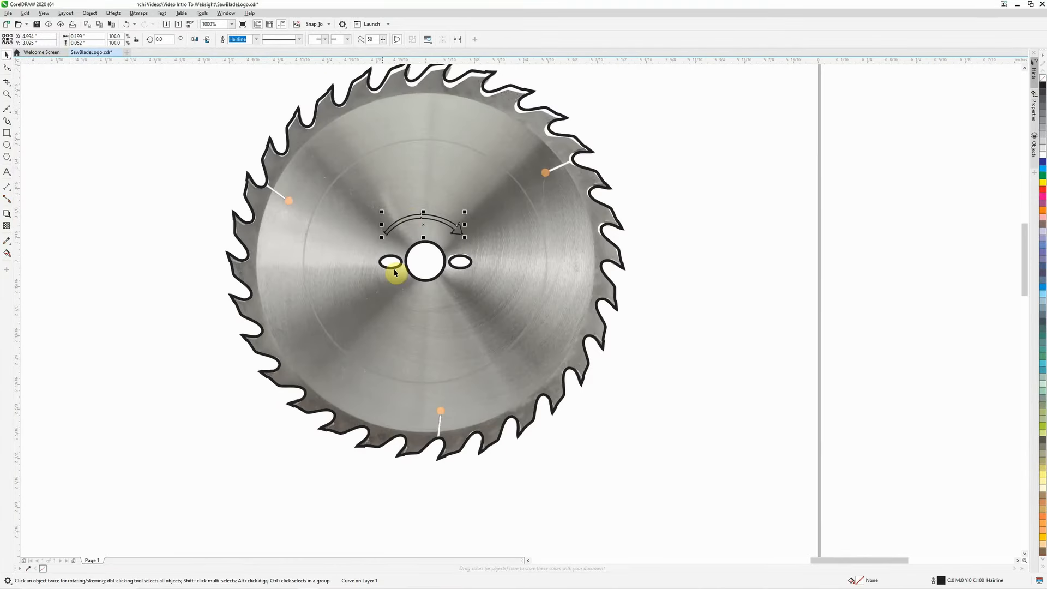
pyautogui.click(383, 309)
pyautogui.press('Delete')
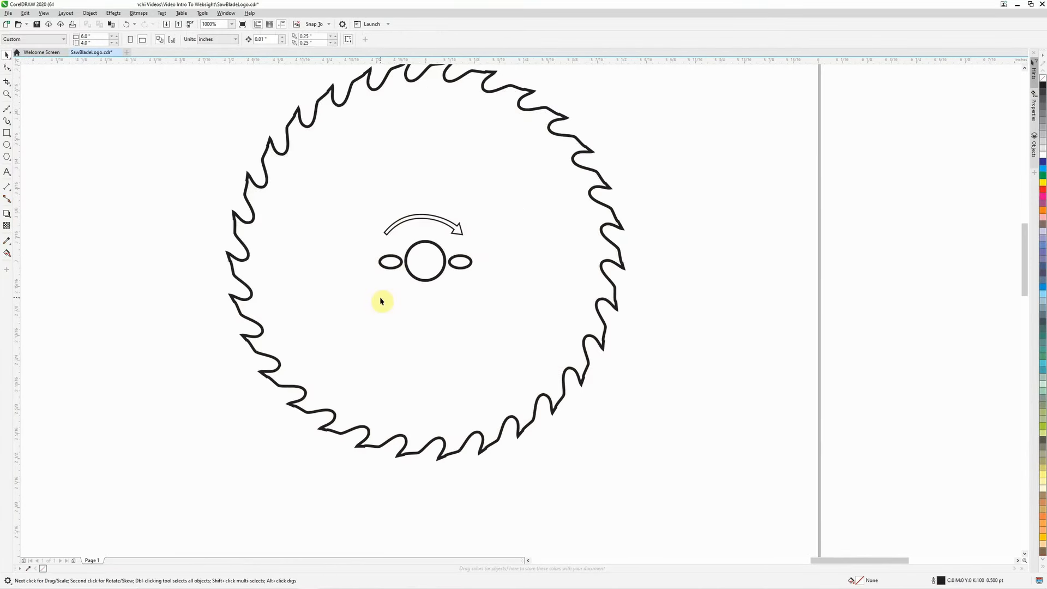